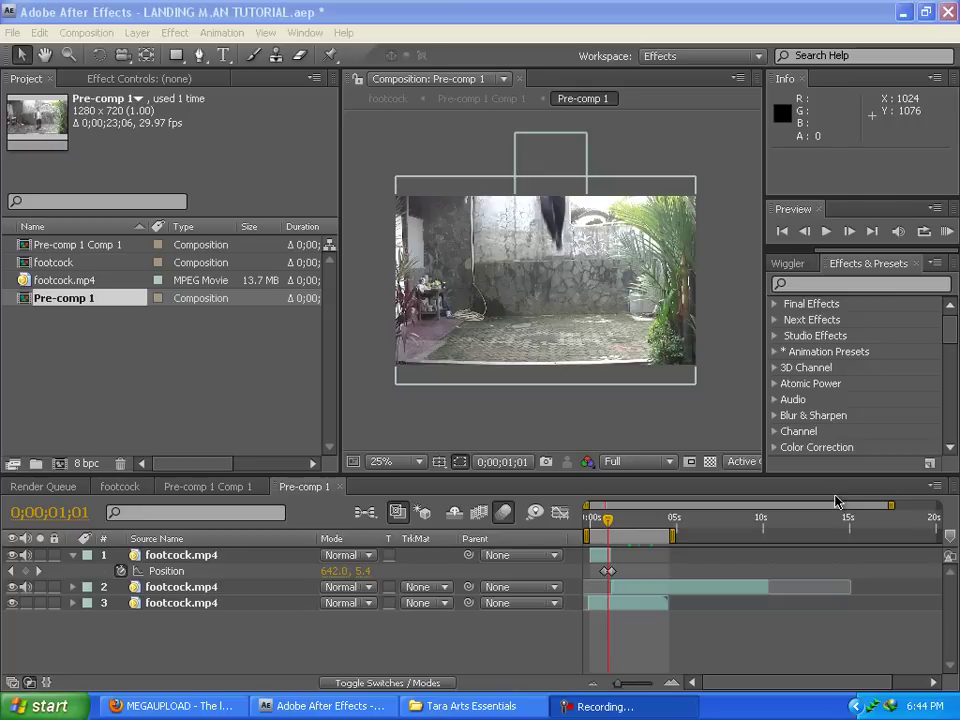
# Show Pre-comp 1 at 0;00;00;16 in a wider composition view and examine the empty paved ground.
pyautogui.moveTo(612, 522)
pyautogui.mouseDown()
pyautogui.moveTo(634, 521)
pyautogui.moveTo(600, 521)
pyautogui.mouseUp()
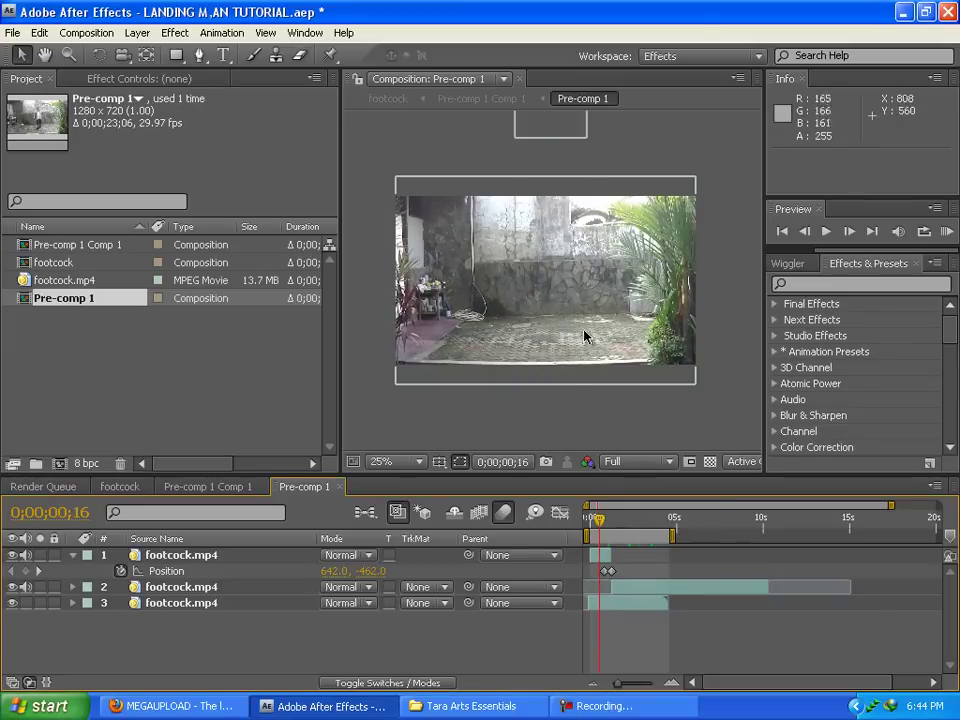
pyautogui.scroll(1, 546, 354)
pyautogui.scroll(-1, 546, 354)
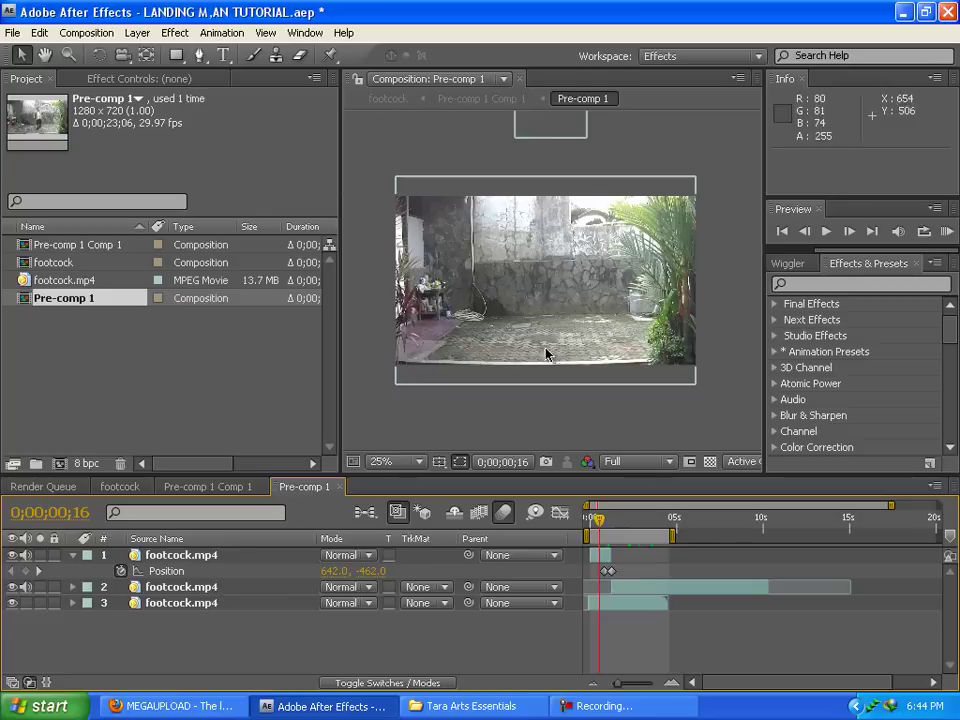
pyautogui.moveTo(340, 354); pyautogui.dragTo(185, 352)
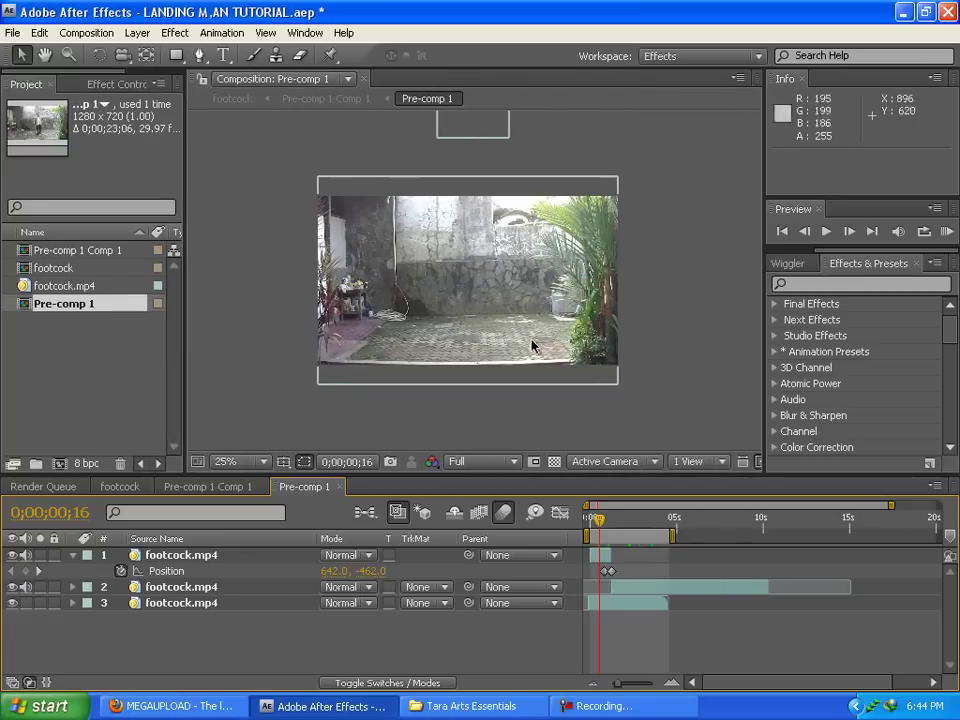
pyautogui.scroll(2, 574, 399)
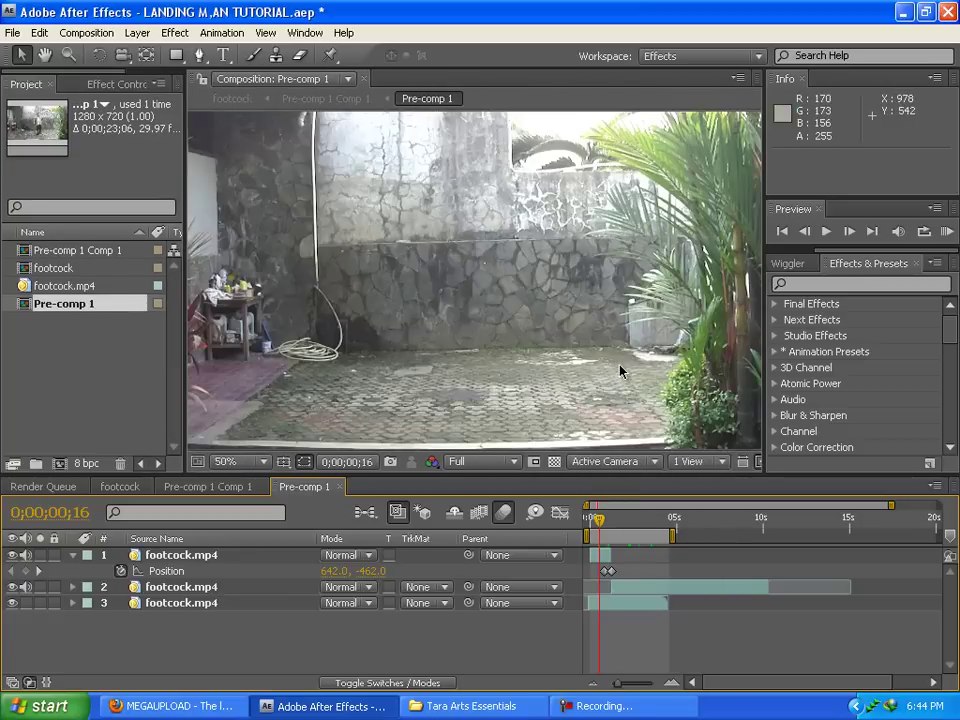
pyautogui.scroll(-1, 620, 371)
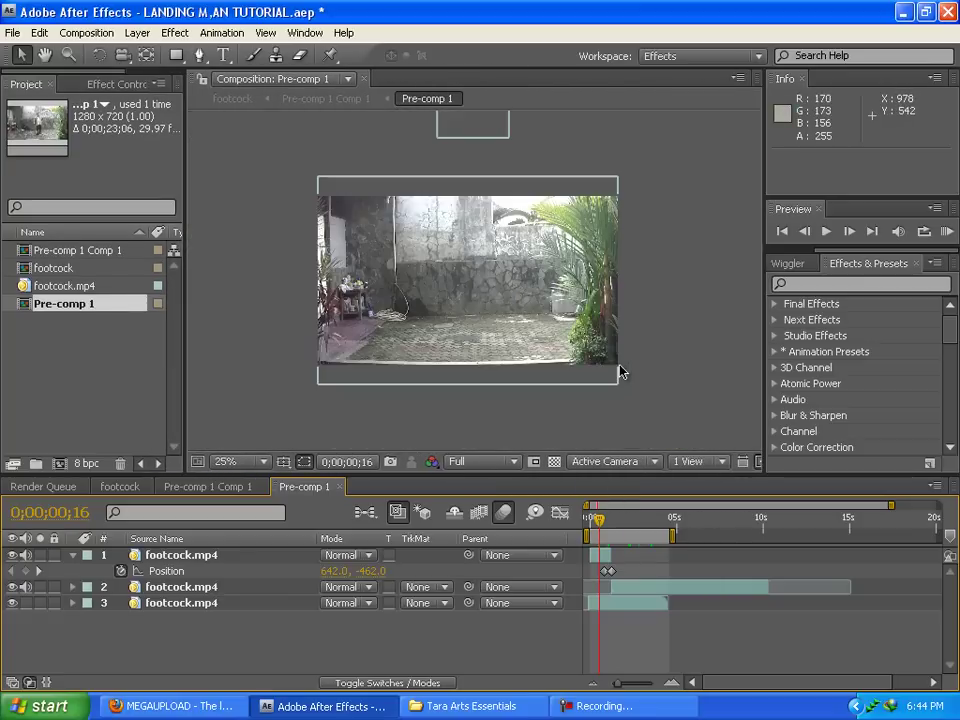
# Switch to the web browser to view the Megaupload download page for Tara Arts Essentials.rar.
pyautogui.click(196, 703)
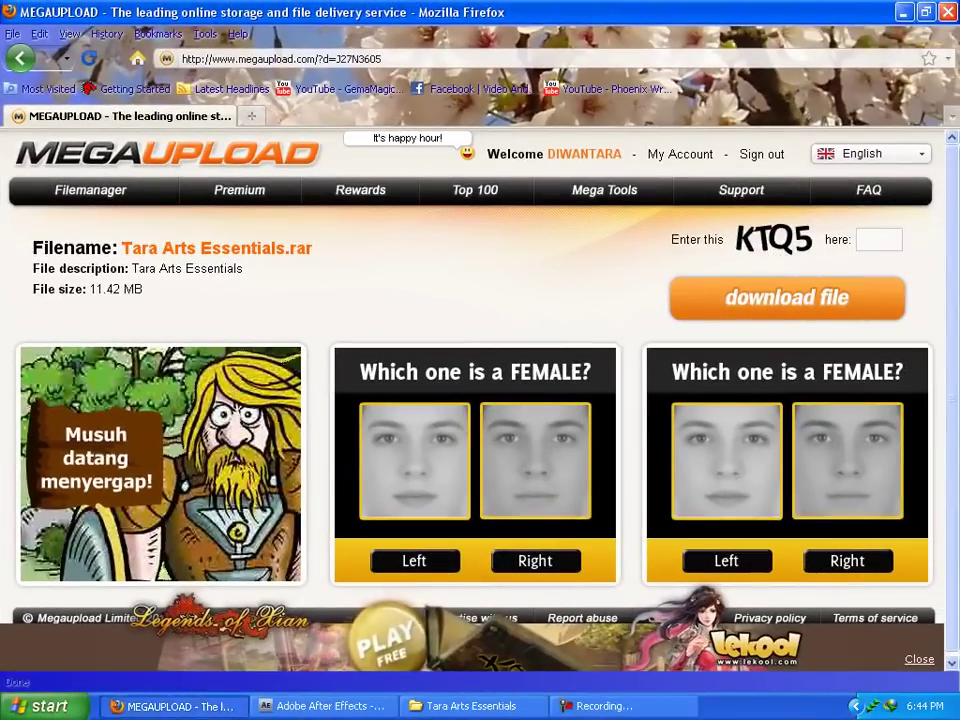
pyautogui.click(178, 706)
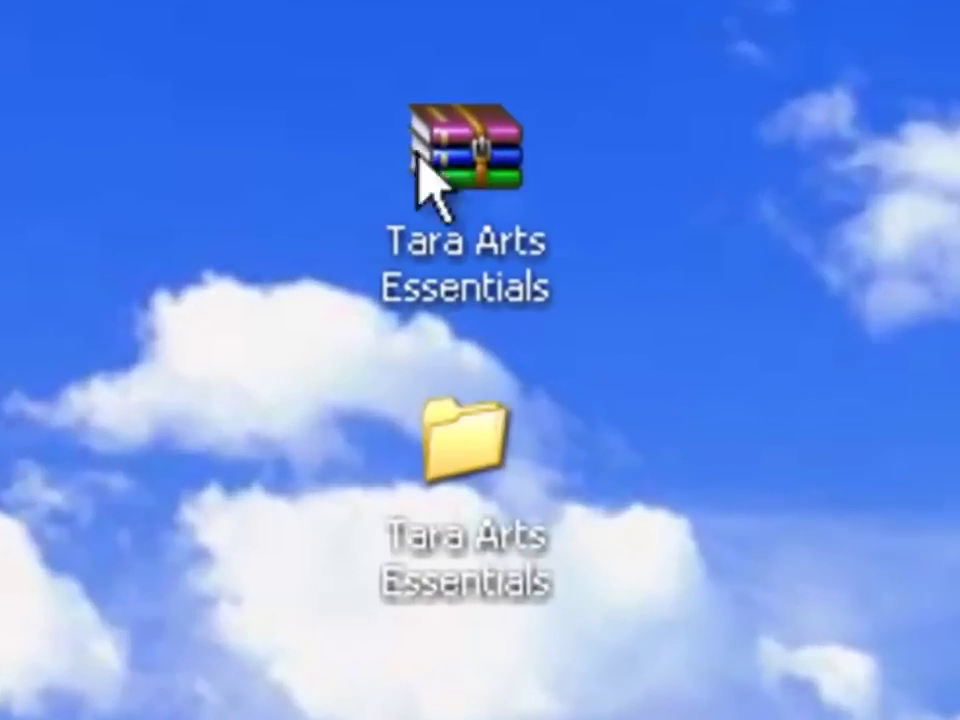
# Look at the extraction options of the Tara Arts Essentials archive on the desktop and open the folder of the same name.
pyautogui.click(420, 170)
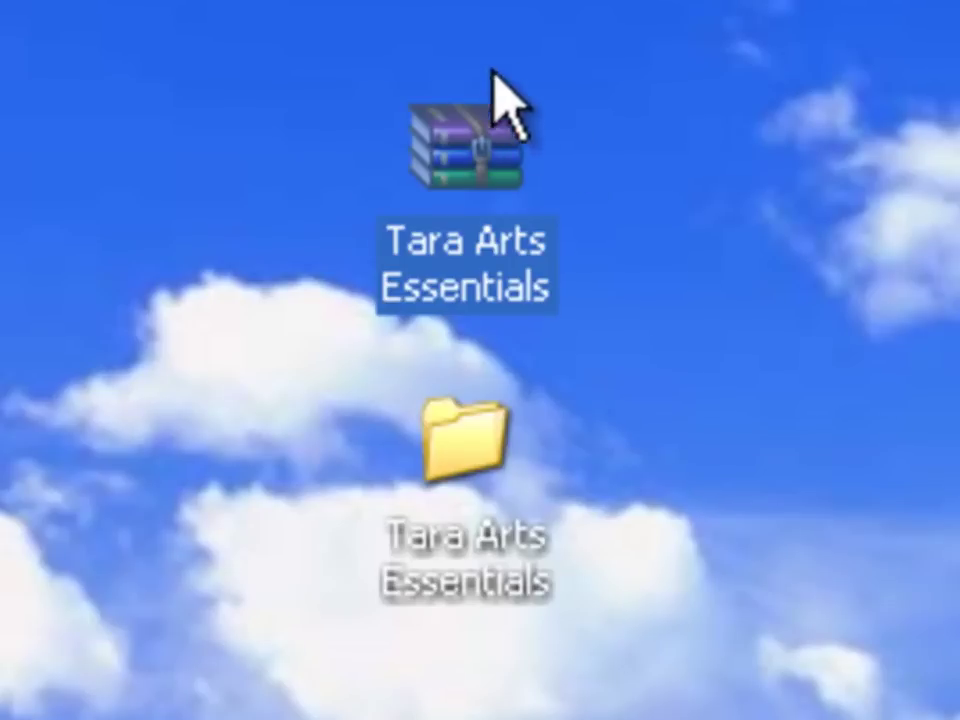
pyautogui.click(539, 131)
pyautogui.rightClick(497, 182)
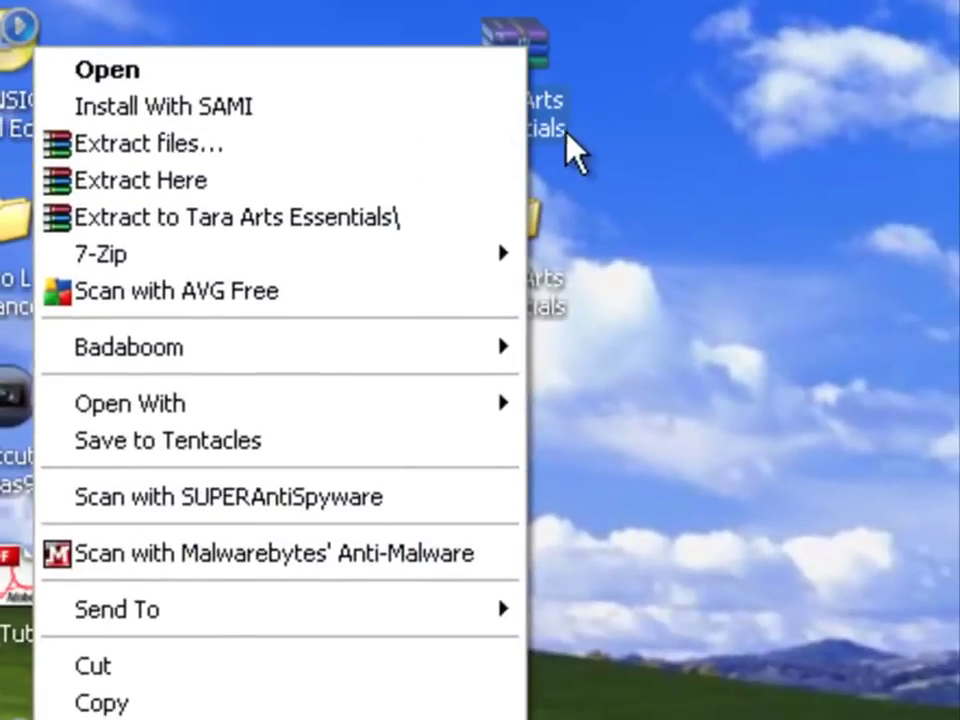
pyautogui.click(606, 158)
pyautogui.doubleClick(514, 222)
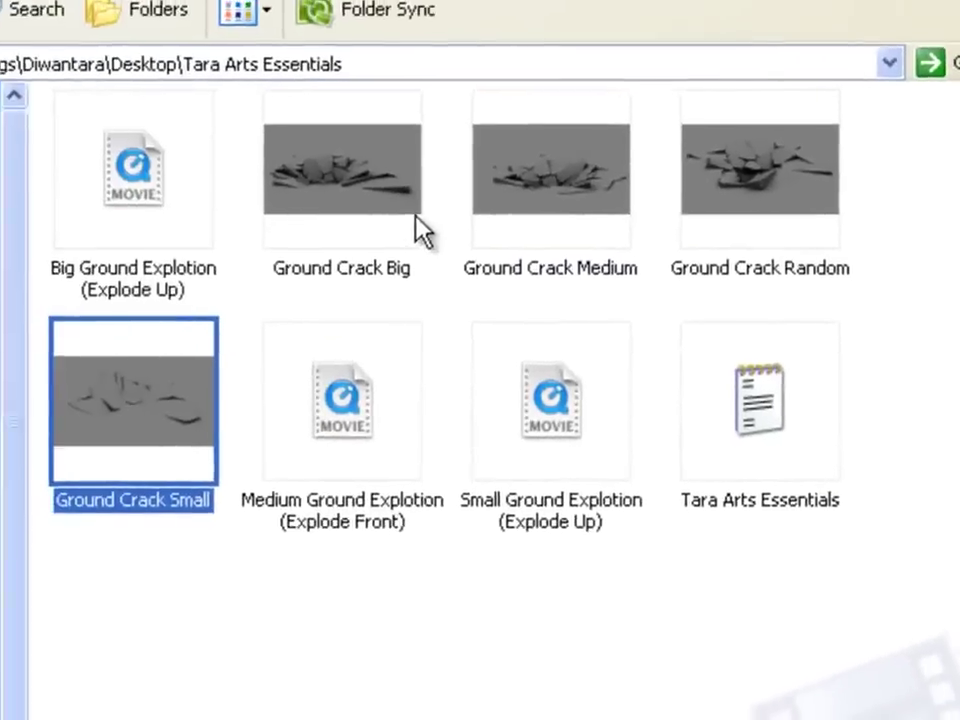
pyautogui.doubleClick(418, 218)
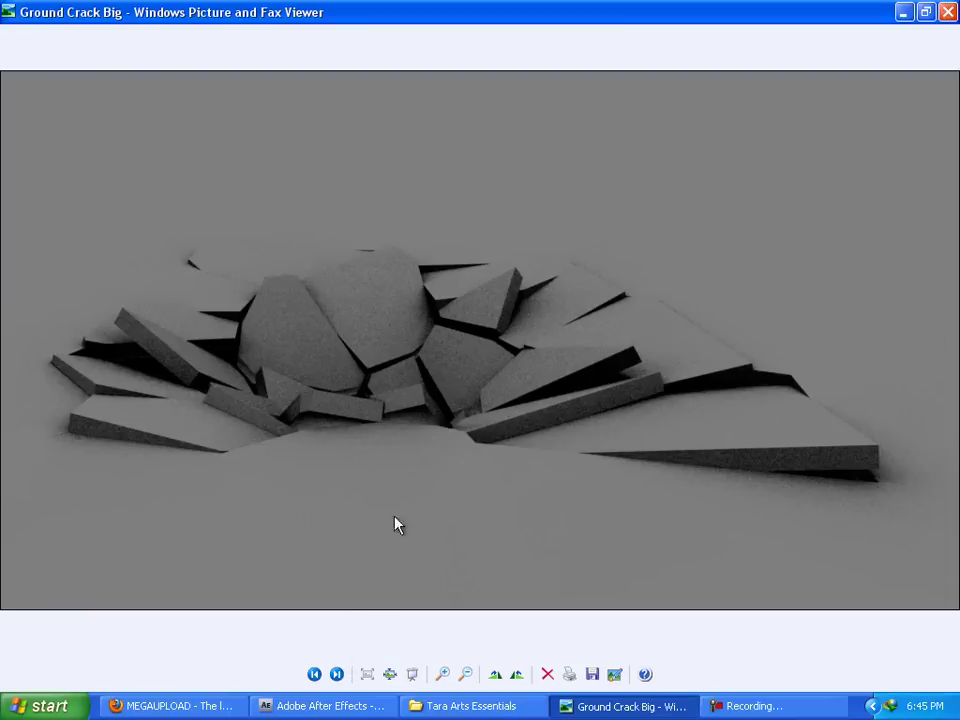
# Browse through the ground crack images in the picture viewer, starting from Ground Crack Big, and close the viewer.
pyautogui.click(337, 674)
pyautogui.click(337, 674)
pyautogui.click(337, 674)
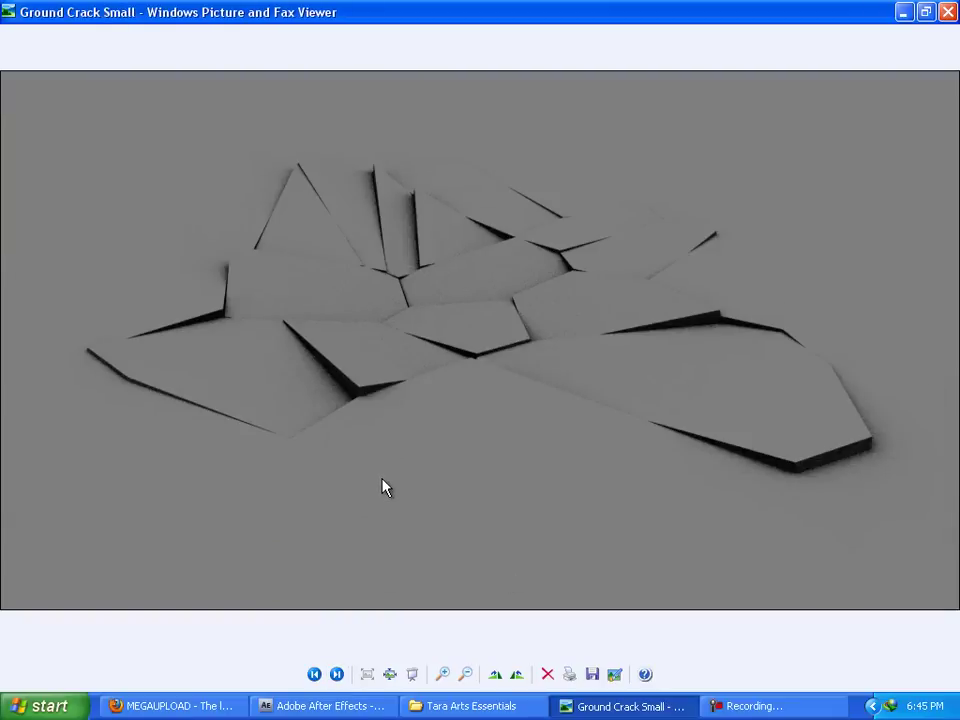
pyautogui.click(337, 674)
pyautogui.click(947, 12)
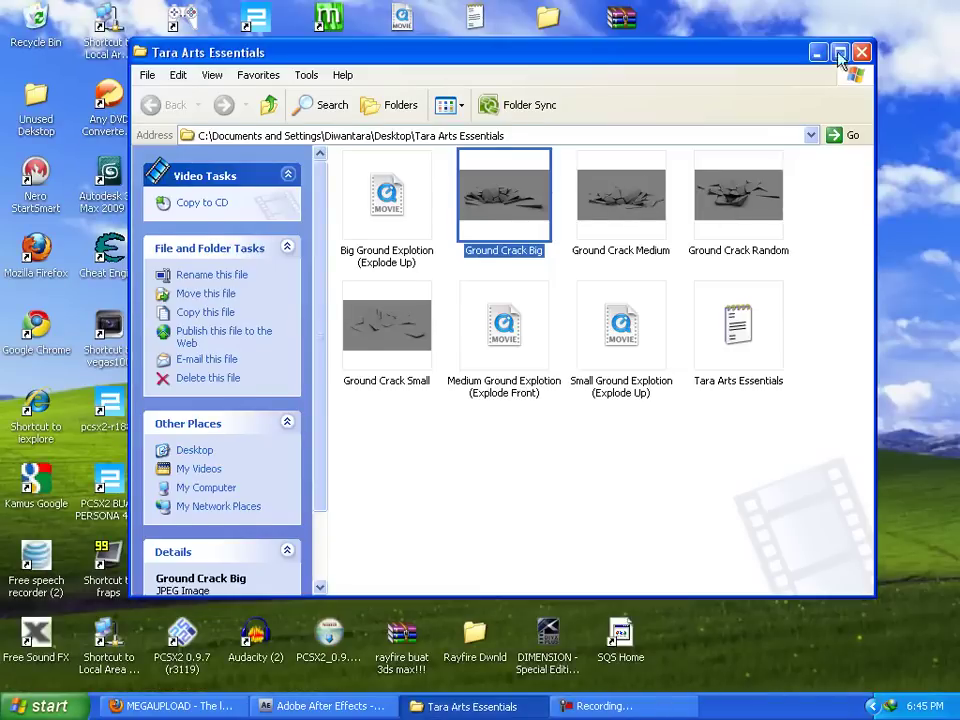
# Maximize the Tara Arts Essentials folder window and look over its explosion movies and ground crack images.
pyautogui.click(840, 53)
pyautogui.click(245, 160)
pyautogui.click(270, 318)
pyautogui.click(841, 160)
pyautogui.click(262, 165)
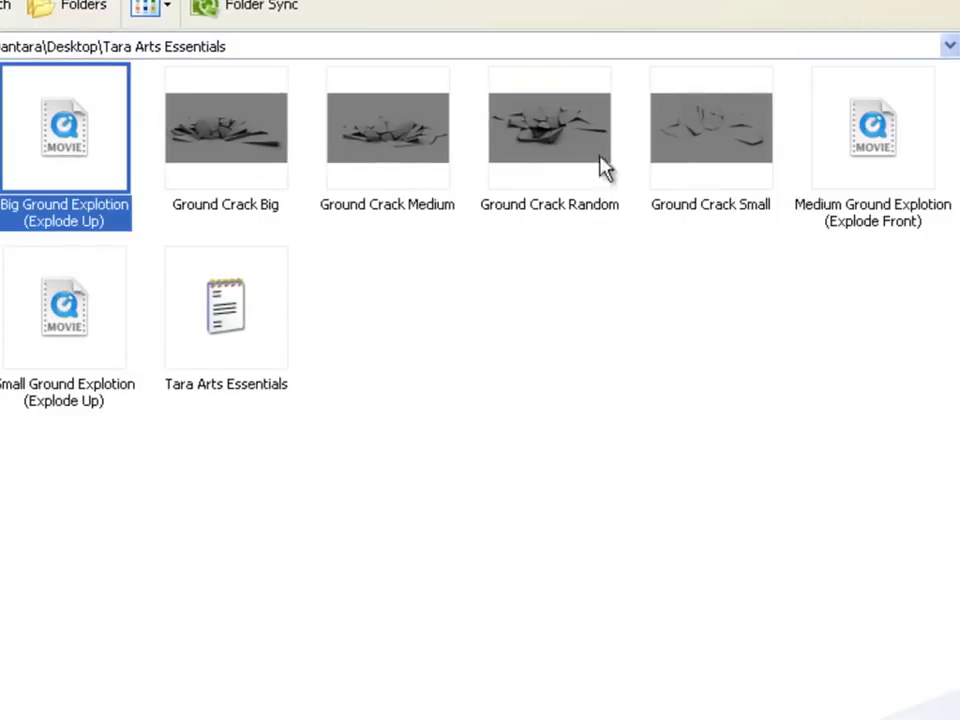
pyautogui.click(906, 146)
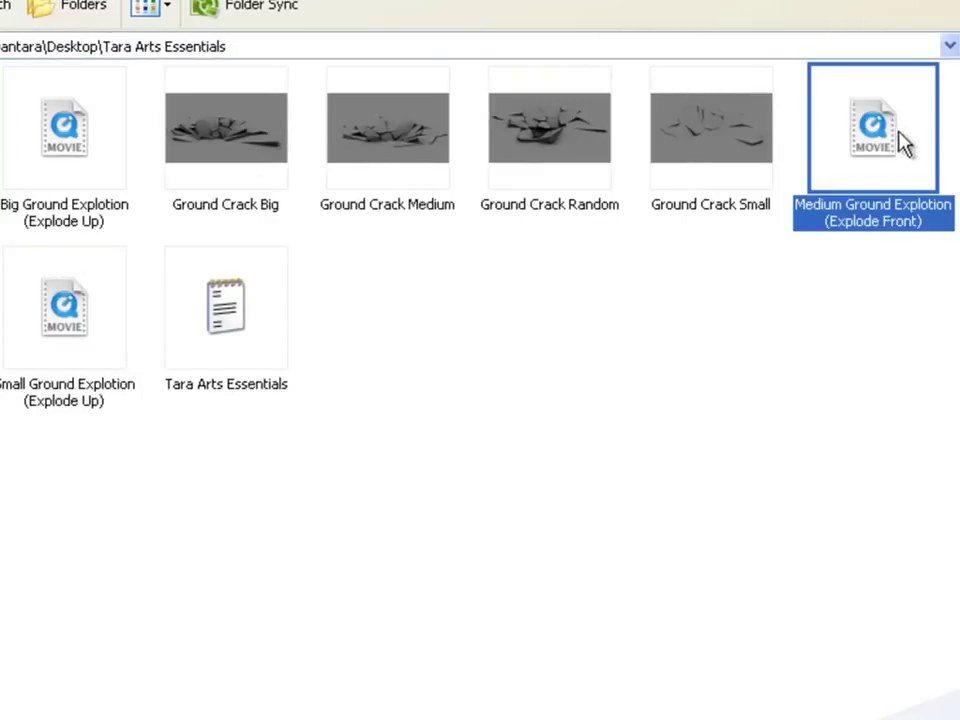
pyautogui.click(163, 135)
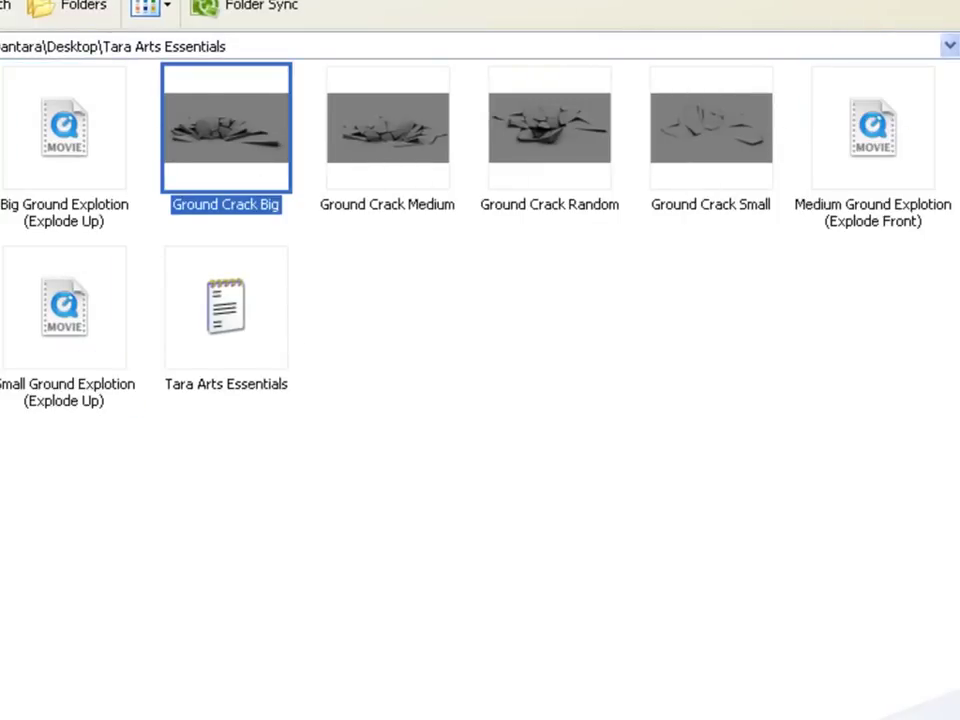
# Switch back to After Effects and advance Pre-comp 1 to the landing frame at 0;00;01;09.
pyautogui.click(321, 706)
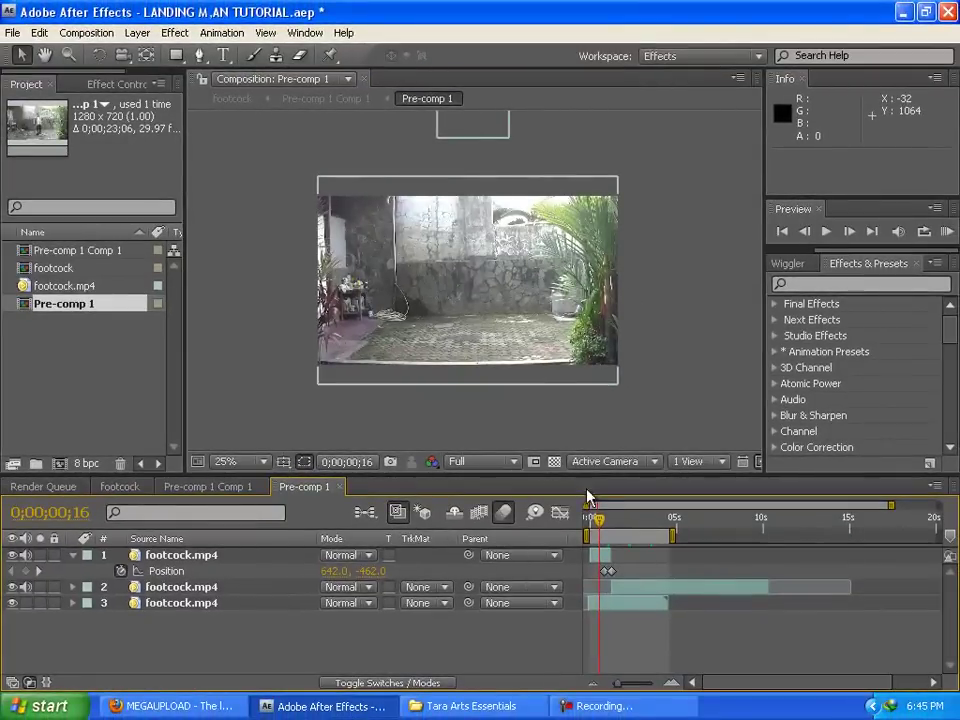
pyautogui.click(595, 520)
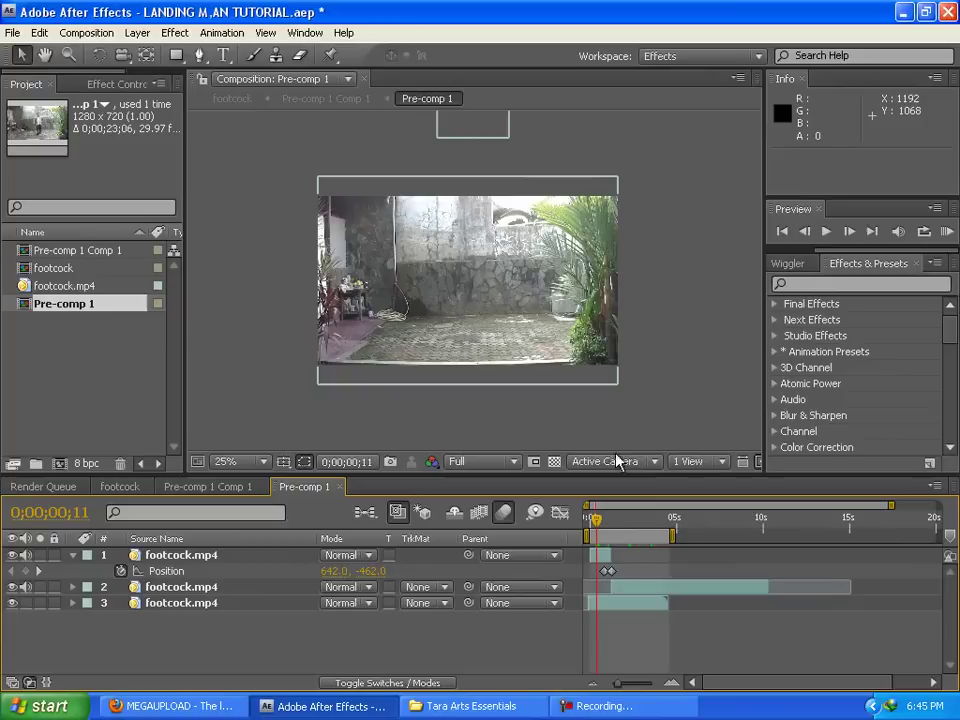
pyautogui.moveTo(596, 521); pyautogui.dragTo(619, 517)
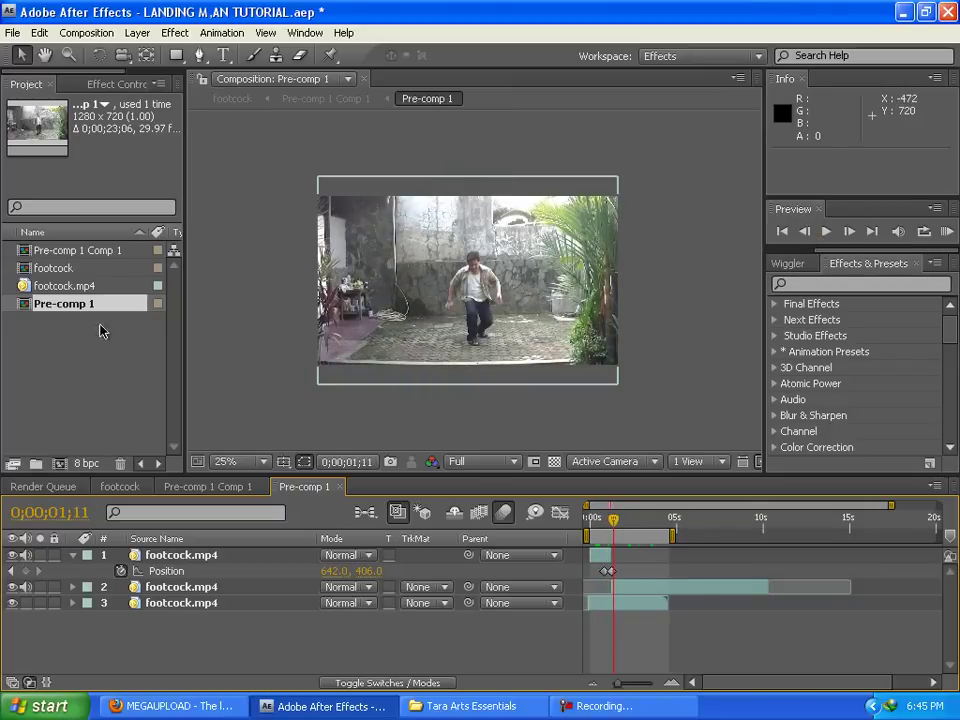
pyautogui.moveTo(185, 332); pyautogui.dragTo(214, 328)
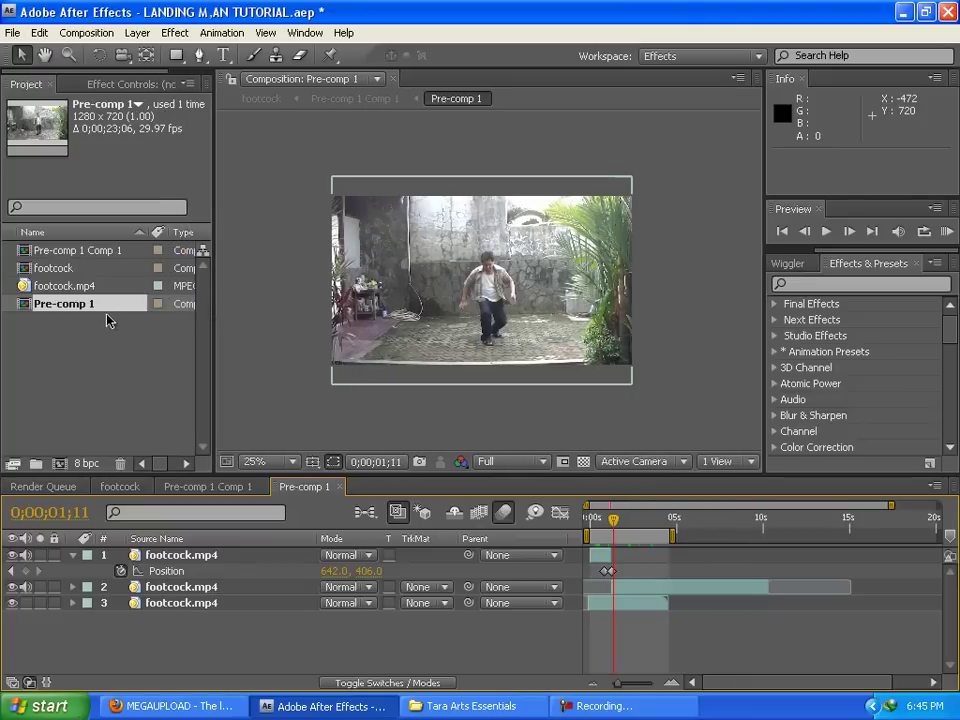
pyautogui.moveTo(605, 521)
pyautogui.mouseDown()
pyautogui.moveTo(594, 521)
pyautogui.moveTo(617, 521)
pyautogui.moveTo(609, 521)
pyautogui.mouseUp()
pyautogui.click(848, 232)
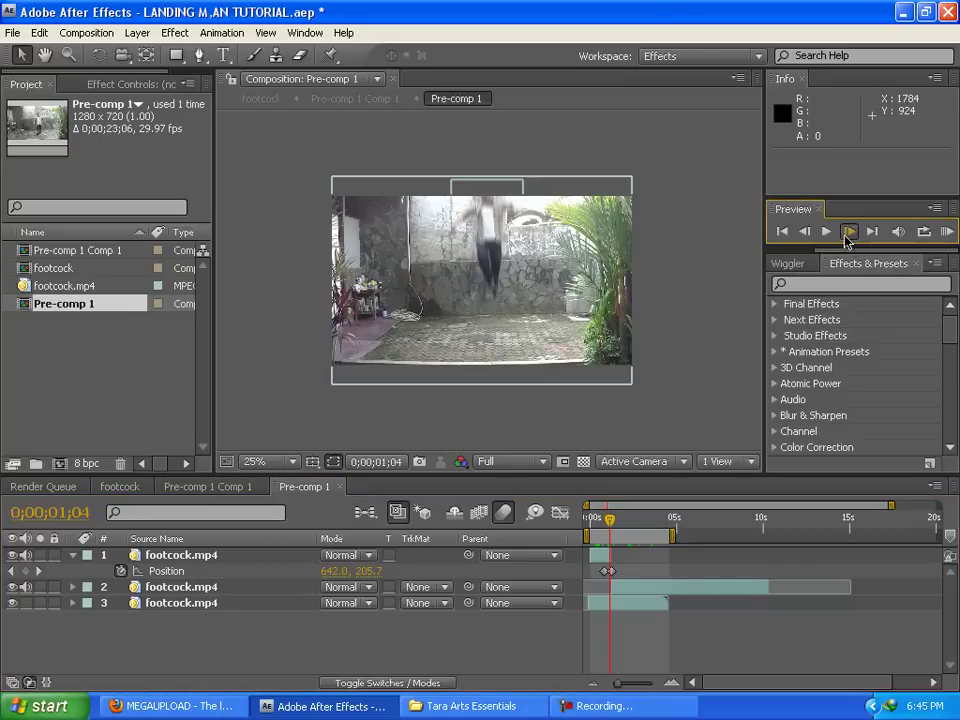
pyautogui.click(848, 234)
pyautogui.click(848, 234)
pyautogui.click(848, 234)
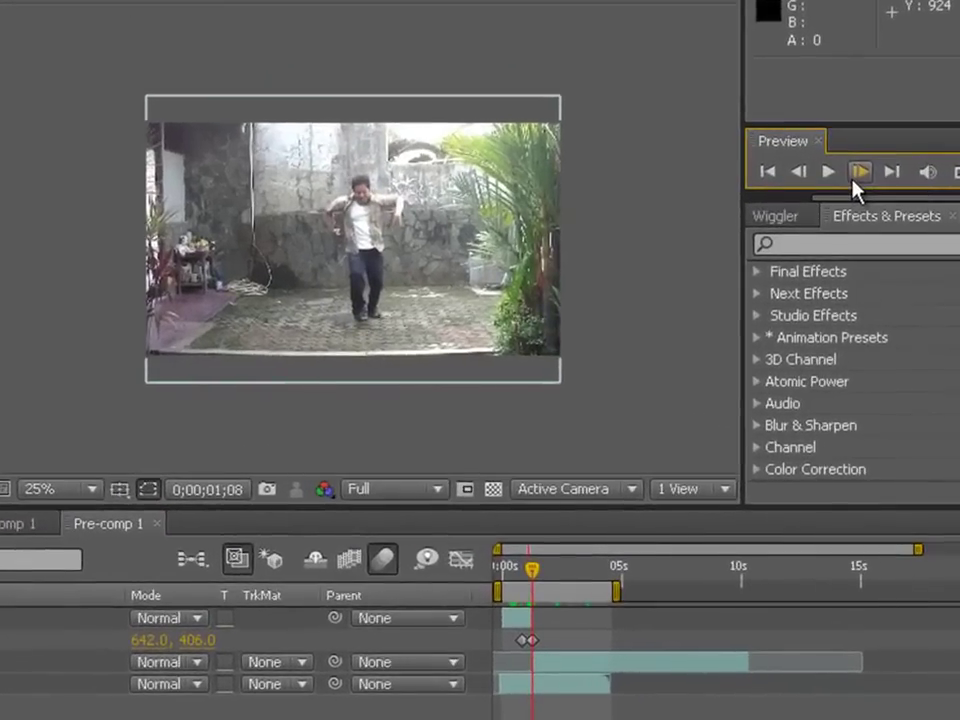
pyautogui.click(847, 227)
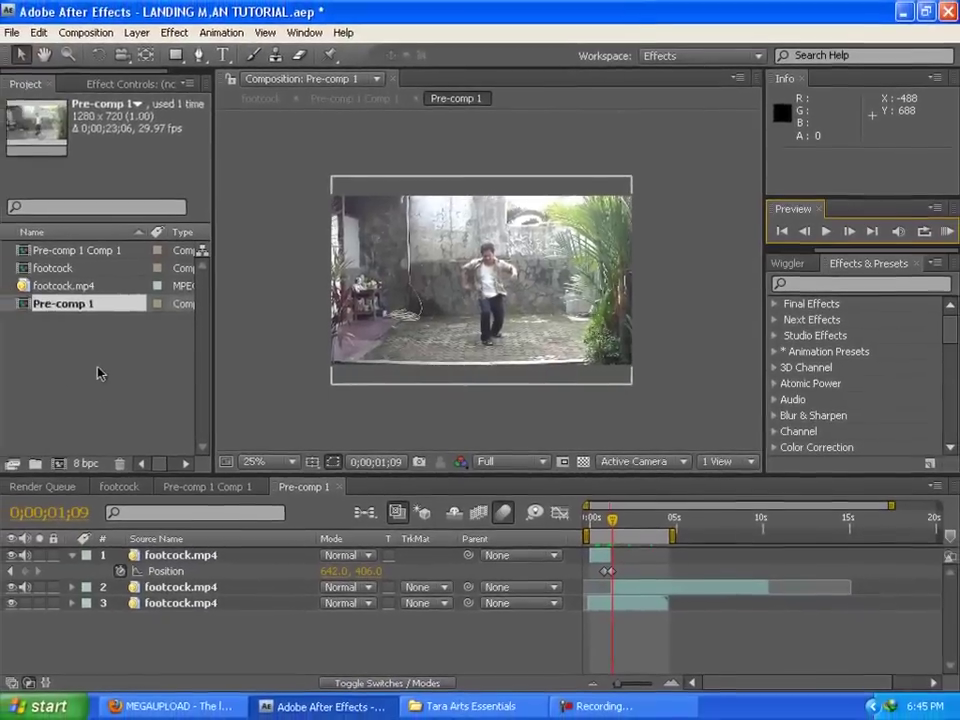
# Start importing footage from the Tara Arts Essentials folder and select the Ground Crack Small image.
pyautogui.doubleClick(99, 377)
pyautogui.click(648, 209)
pyautogui.click(676, 233)
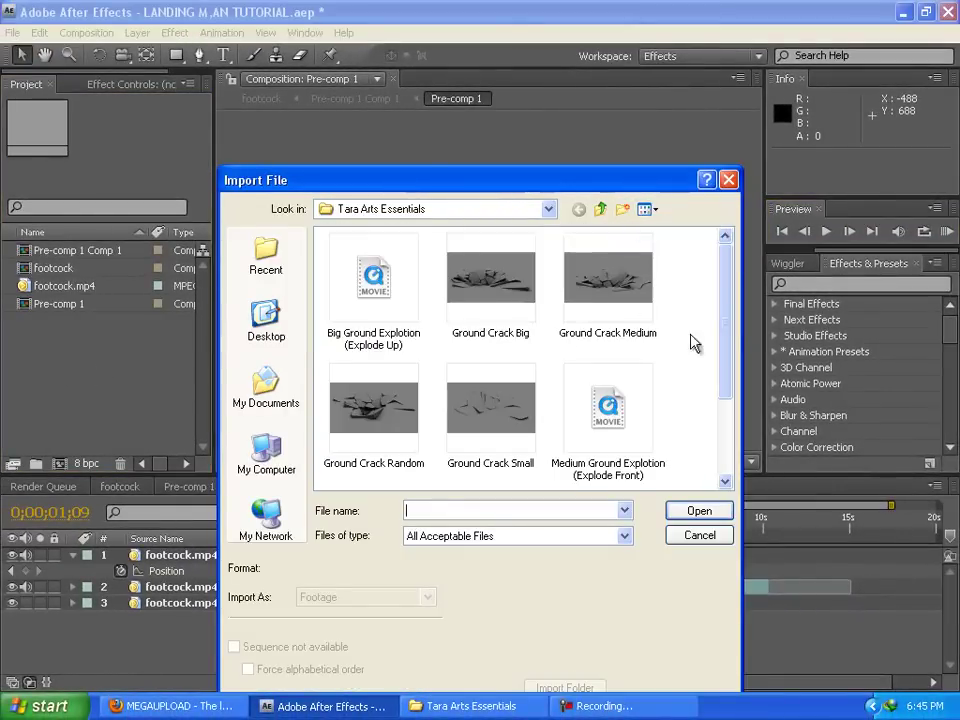
pyautogui.moveTo(735, 313); pyautogui.dragTo(733, 390)
pyautogui.scroll(3, 733, 390)
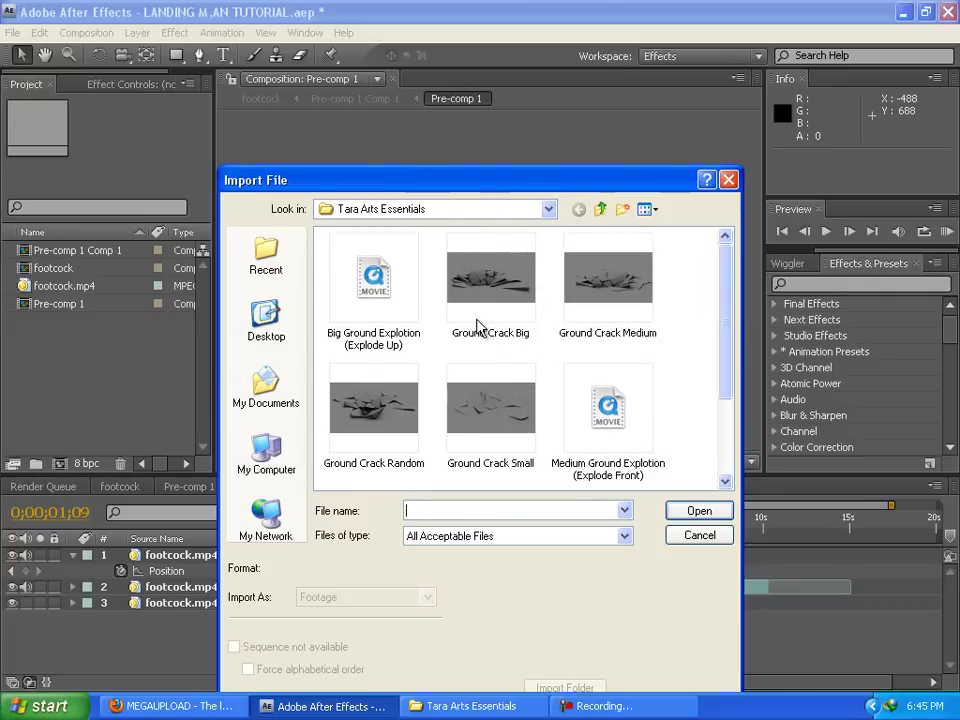
pyautogui.click(491, 419)
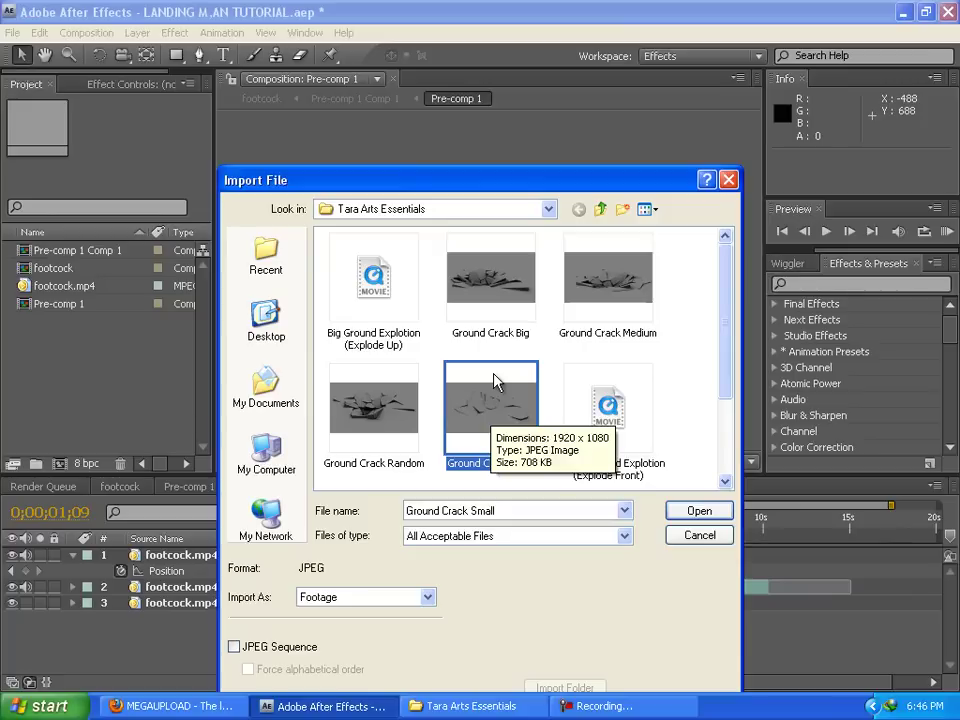
# Look over the Big Ground Explotion (Explode Up) and Medium Ground Explotion (Explode Front) movies among the importable files.
pyautogui.moveTo(725, 306)
pyautogui.mouseDown()
pyautogui.moveTo(726, 393)
pyautogui.moveTo(728, 283)
pyautogui.mouseUp()
pyautogui.click(381, 288)
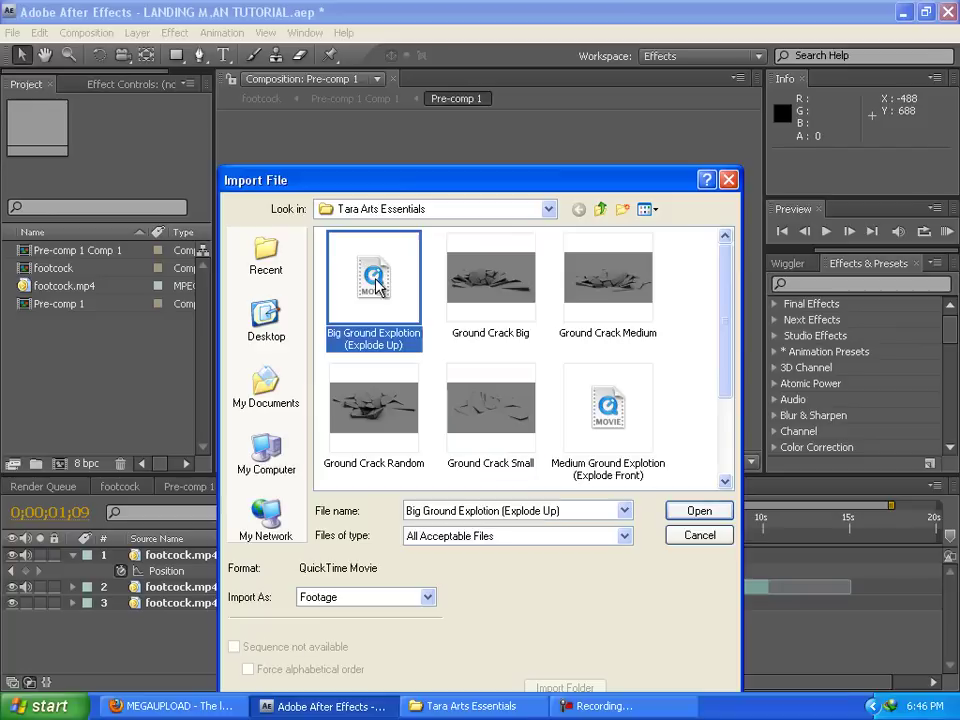
pyautogui.click(650, 422)
pyautogui.moveTo(725, 378)
pyautogui.mouseDown()
pyautogui.moveTo(731, 418)
pyautogui.moveTo(731, 372)
pyautogui.mouseUp()
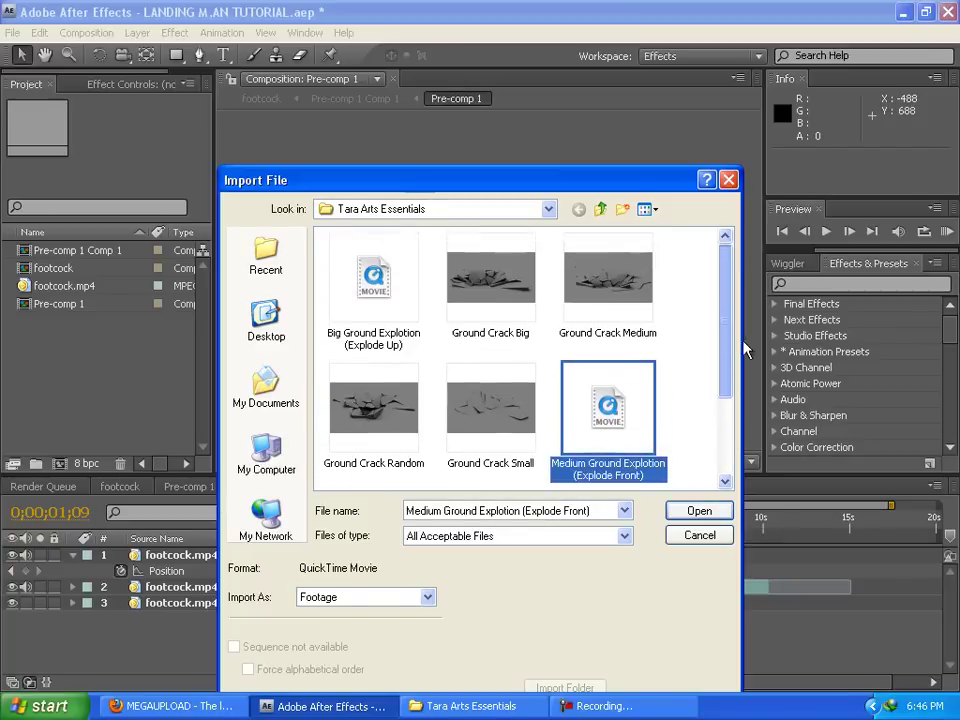
pyautogui.click(428, 303)
pyautogui.click(409, 307)
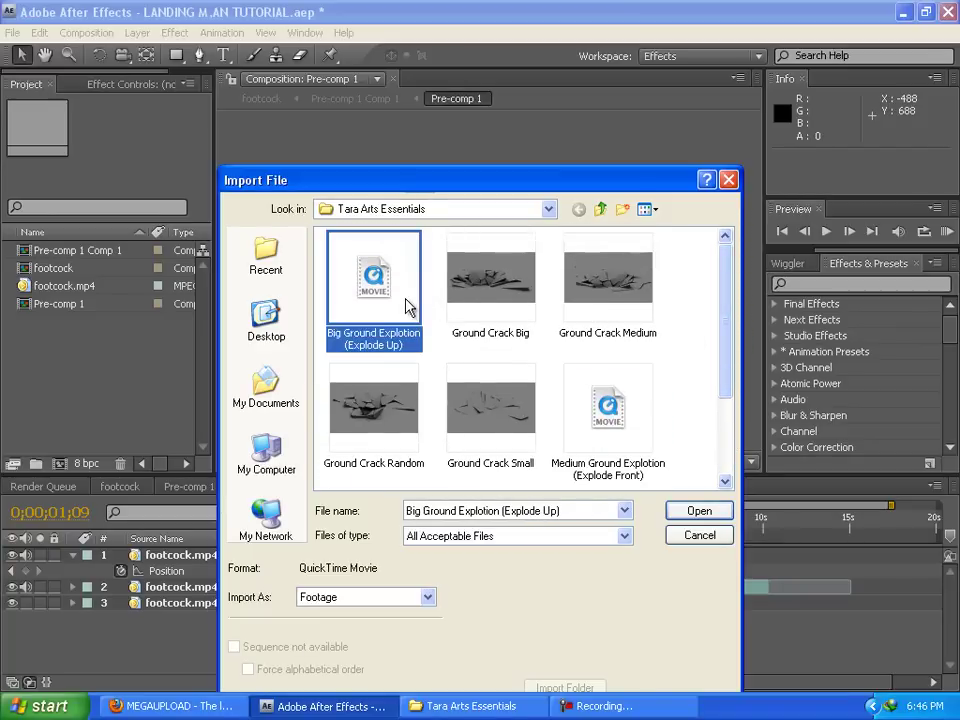
pyautogui.click(628, 440)
pyautogui.moveTo(726, 362); pyautogui.dragTo(728, 317)
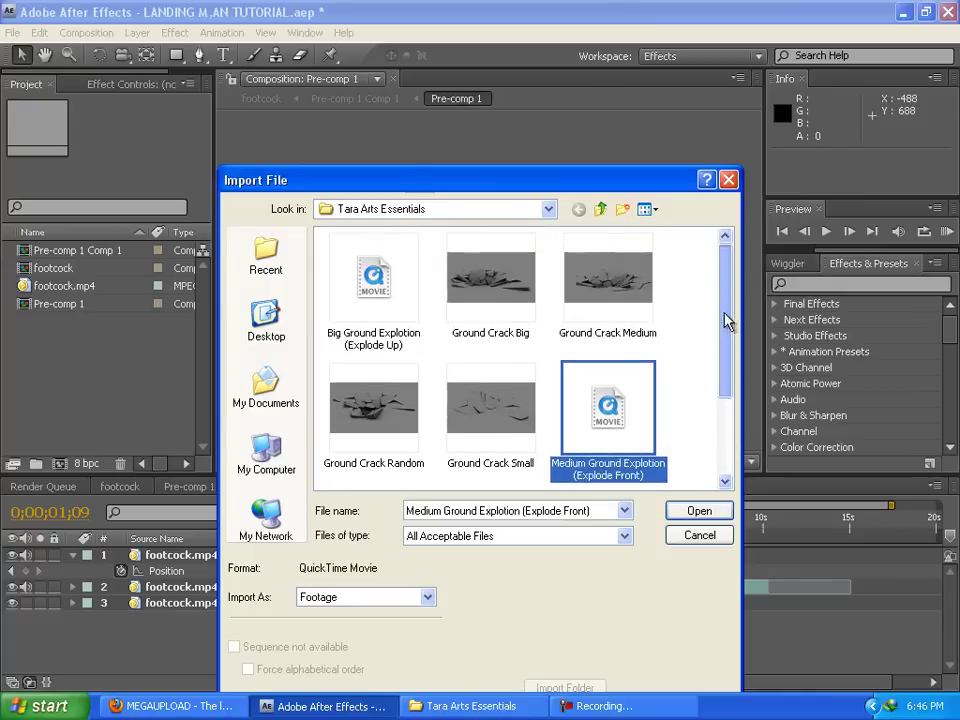
# Import Ground Crack Small as footage and place it in Pre-comp 1 as the uppermost layer.
pyautogui.click(497, 412)
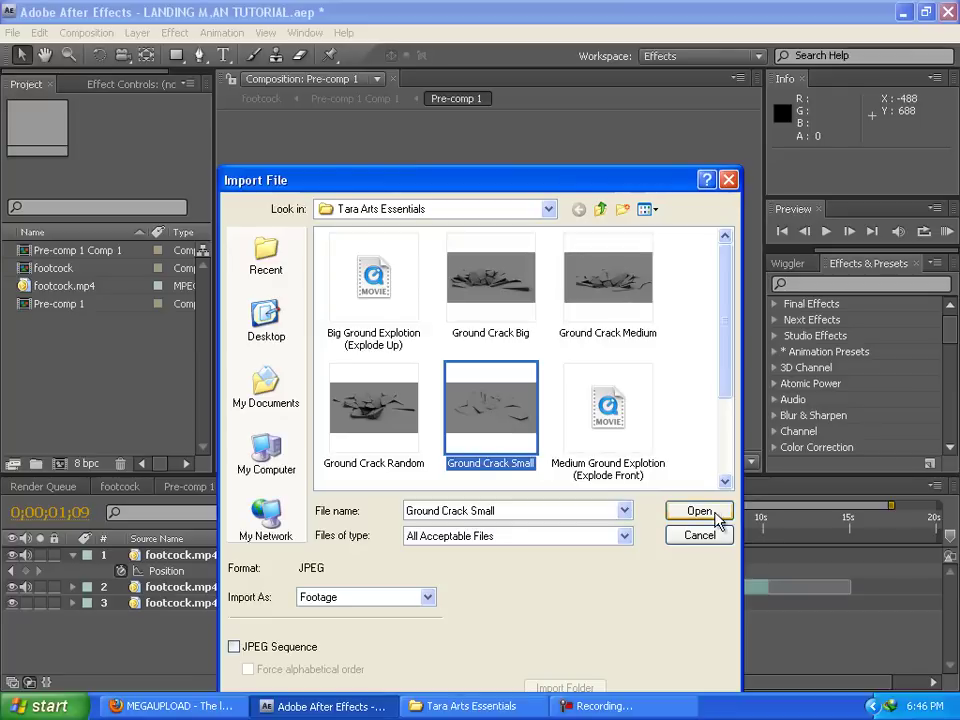
pyautogui.click(718, 515)
pyautogui.moveTo(123, 311); pyautogui.dragTo(488, 318)
# Scale the Ground Crack Small layer down to about 34% by 29% and set its blending mode to Hard Light.
pyautogui.moveTo(711, 171); pyautogui.dragTo(560, 265)
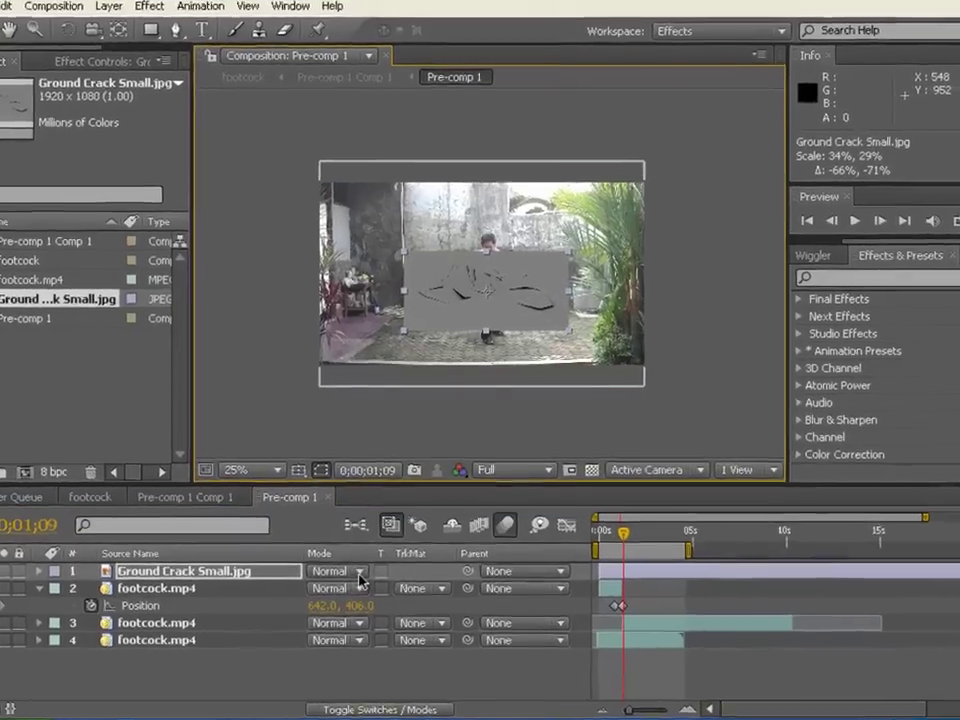
pyautogui.click(368, 557)
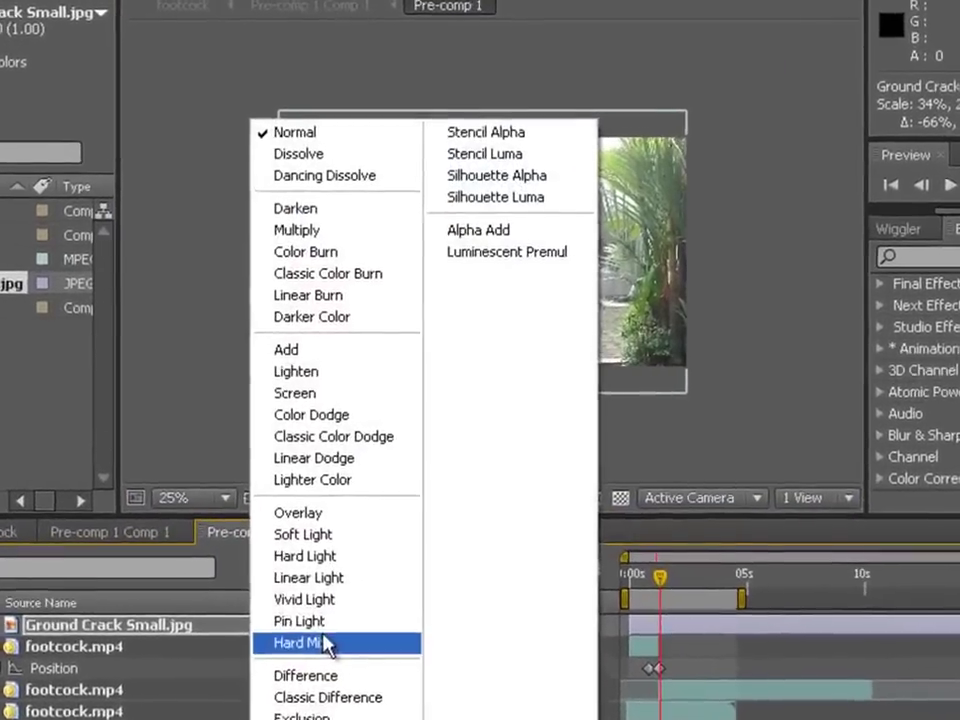
pyautogui.click(355, 558)
# Move the ground crack image down onto the paved floor beneath the landing man's feet.
pyautogui.scroll(2, 578, 312)
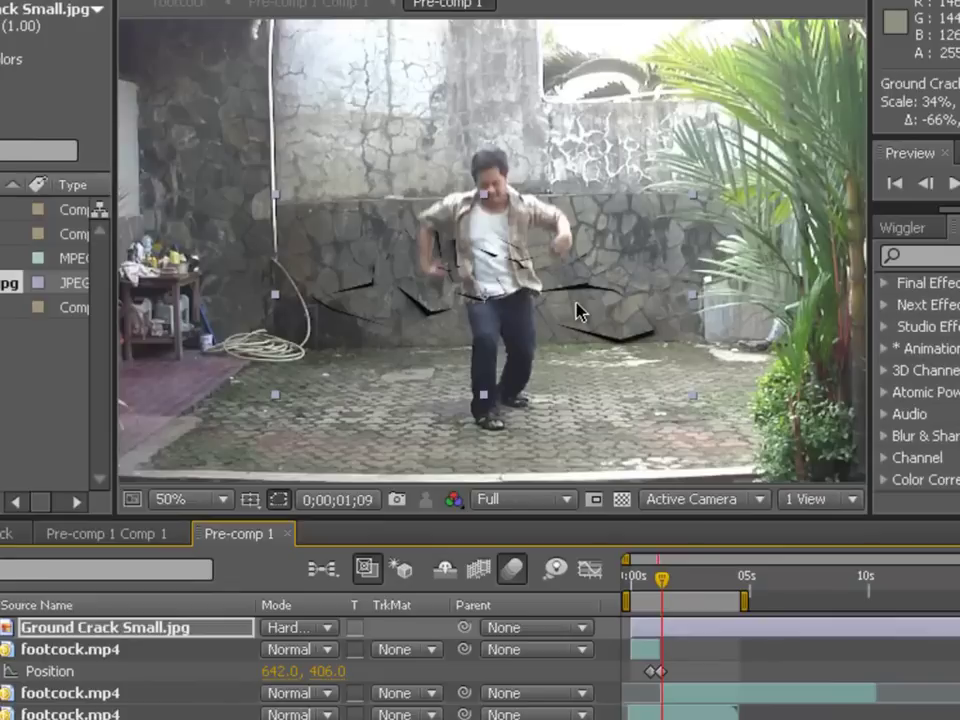
pyautogui.moveTo(600, 321); pyautogui.dragTo(610, 467)
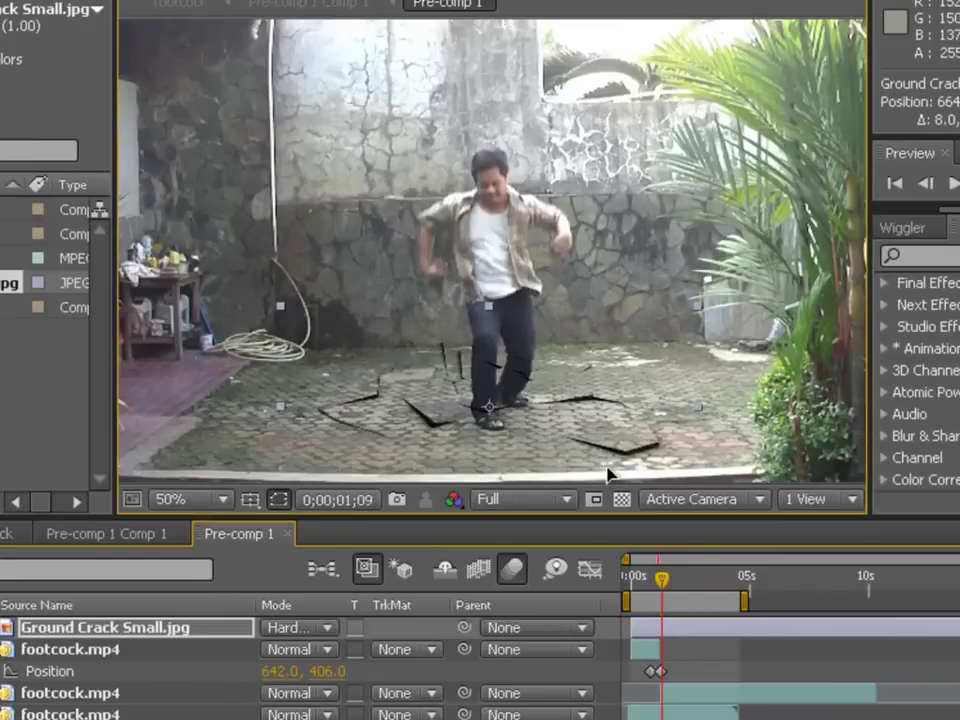
pyautogui.scroll(-2, 640, 390)
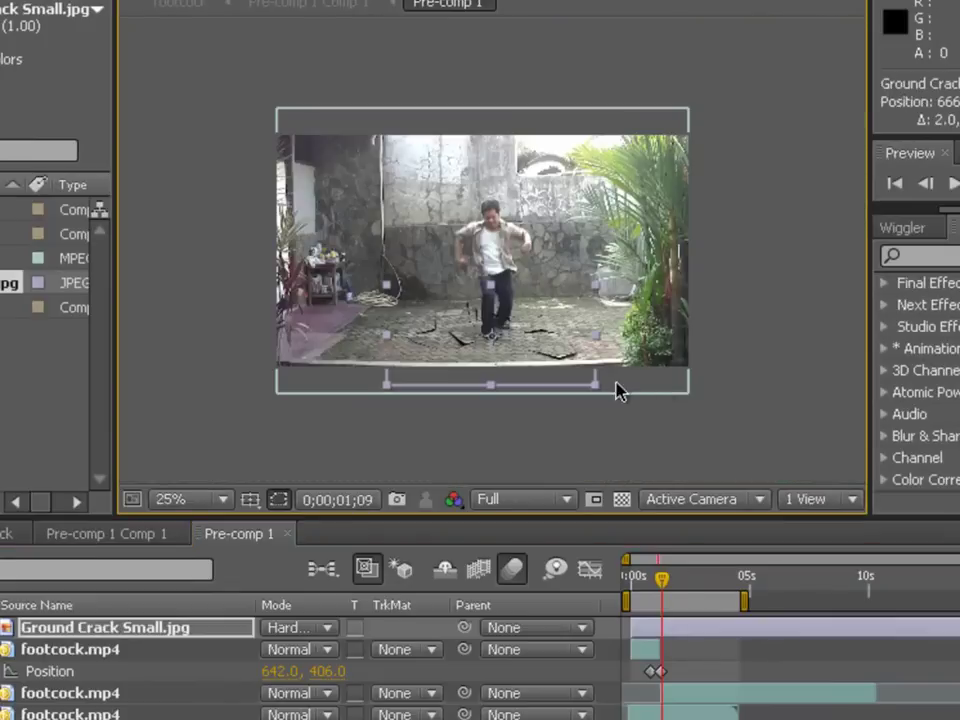
# Flatten the Ground Crack Small image vertically so it lies flatter on the floor, keeping its width at about 33%.
pyautogui.click(597, 393)
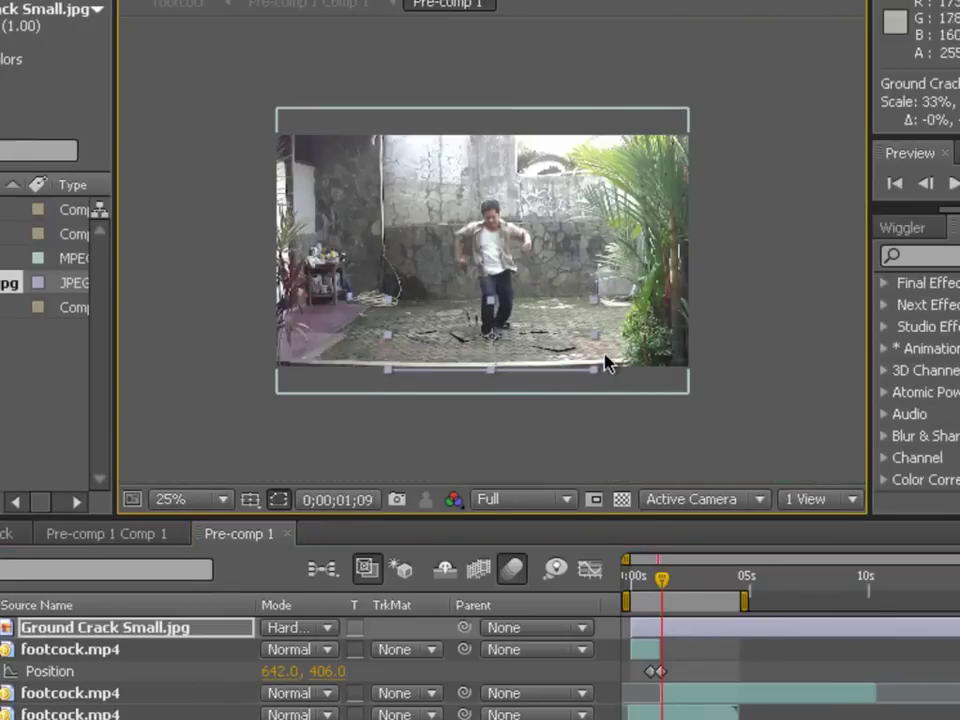
pyautogui.scroll(2, 606, 364)
# Import Ground Crack Medium from the Tara Arts Essentials folder and place it in Pre-comp 1 as the uppermost layer.
pyautogui.doubleClick(55, 355)
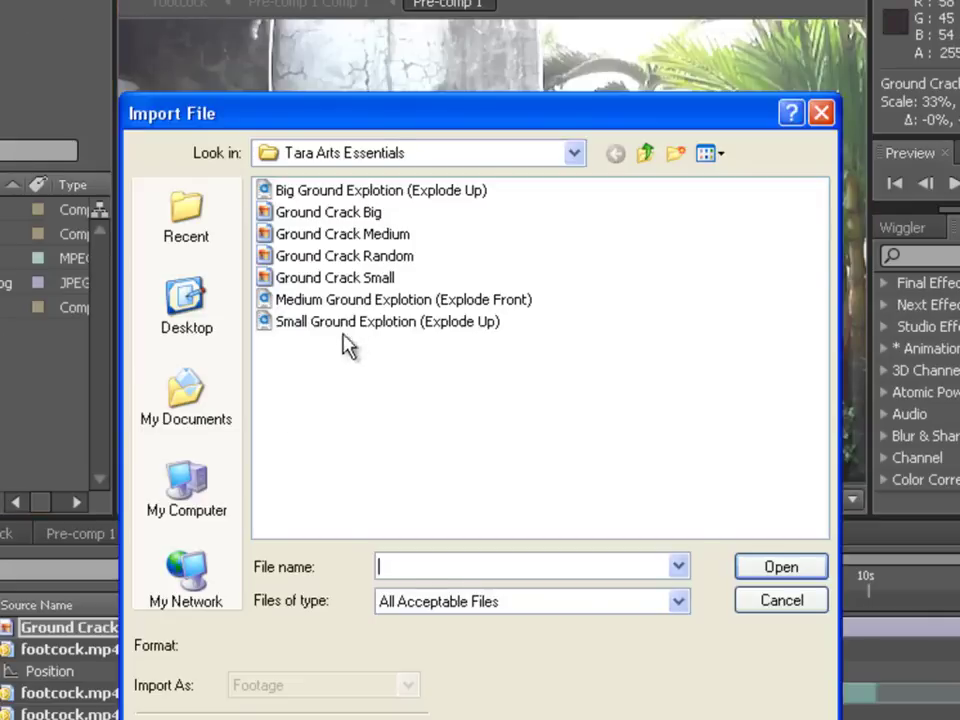
pyautogui.click(710, 153)
pyautogui.click(729, 183)
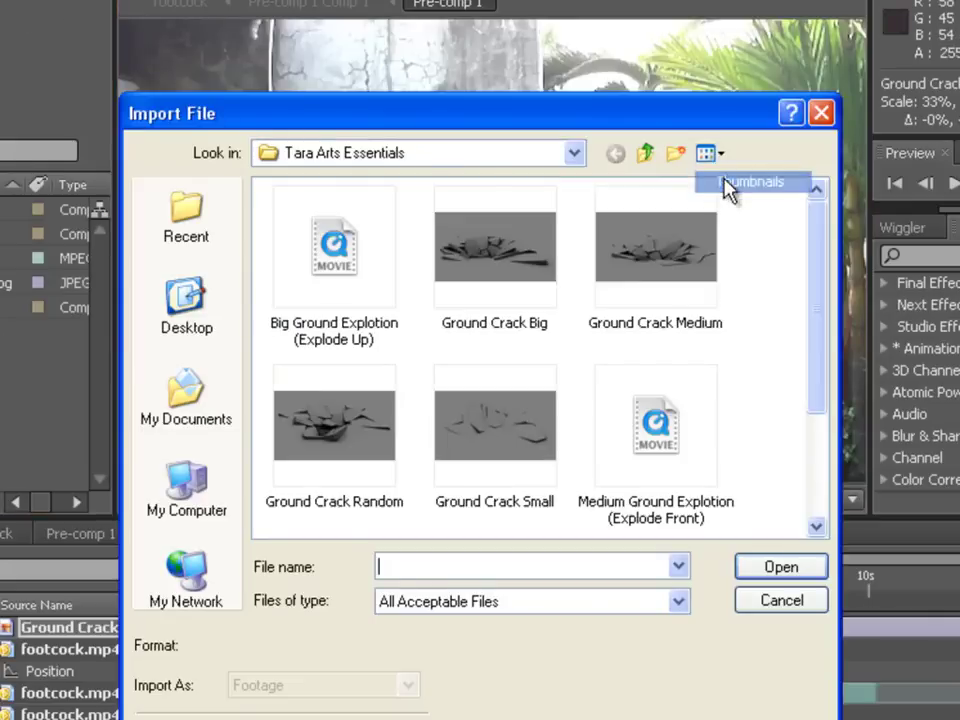
pyautogui.click(452, 292)
pyautogui.click(696, 279)
pyautogui.doubleClick(696, 279)
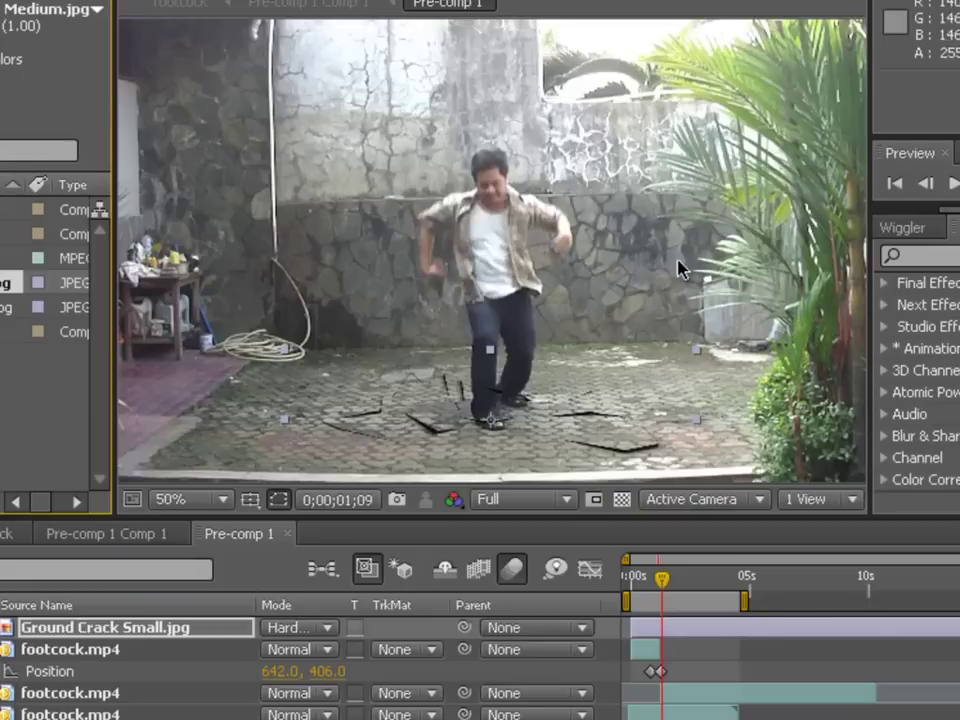
pyautogui.moveTo(10, 283); pyautogui.dragTo(654, 274)
# Scale the Ground Crack Medium layer down to about 43% and set its blending mode to Hard Light.
pyautogui.scroll(-4, 650, 310)
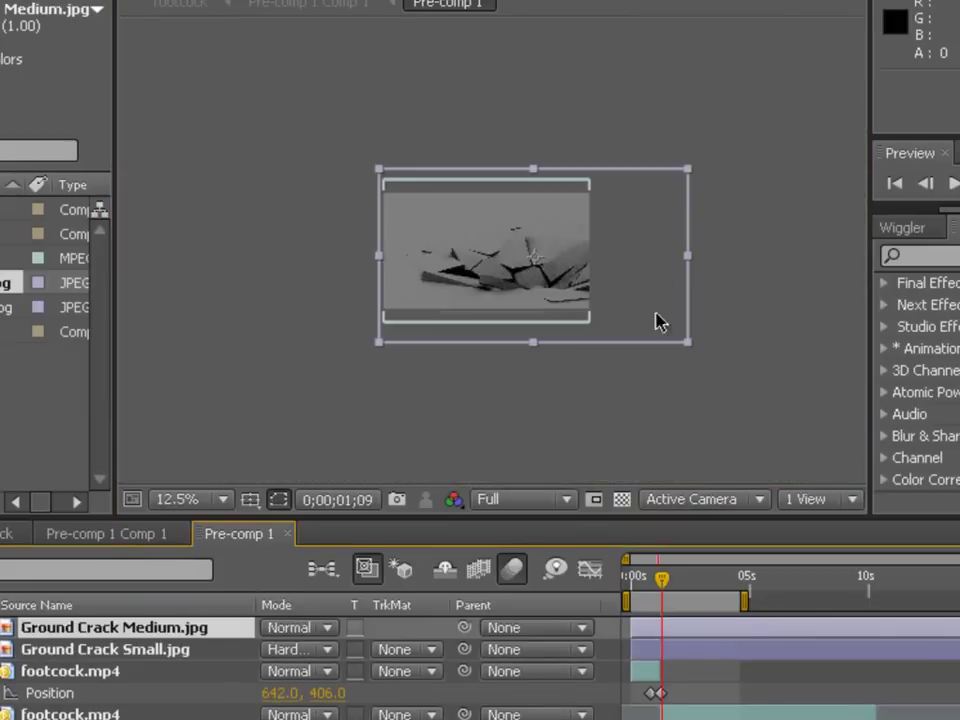
pyautogui.moveTo(695, 347); pyautogui.dragTo(606, 296)
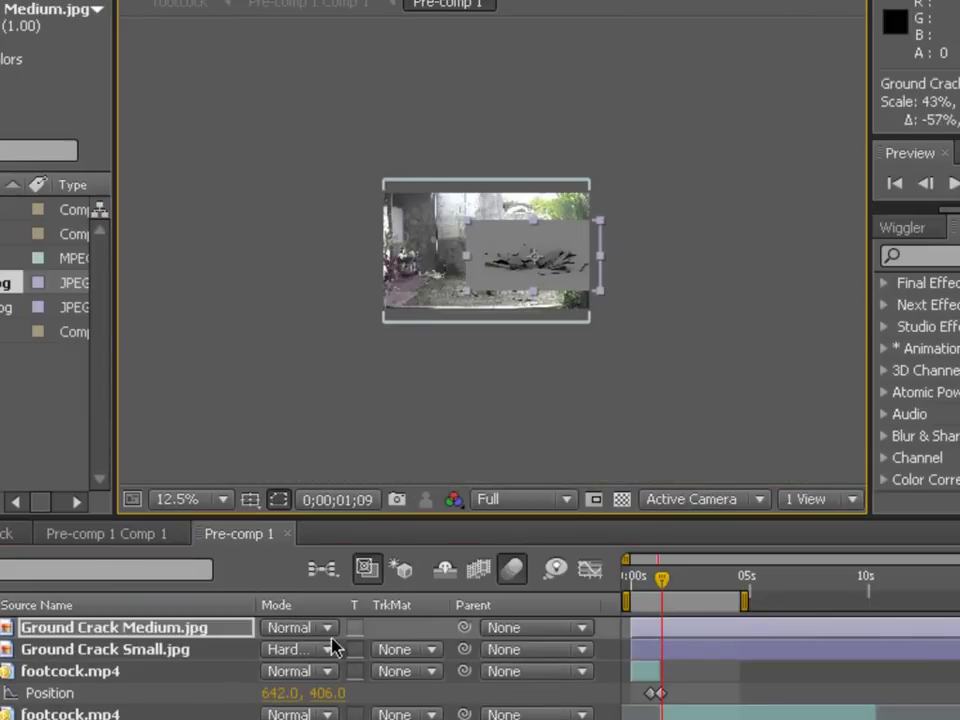
pyautogui.click(330, 648)
pyautogui.click(350, 557)
# Move the Ground Crack Medium image onto the paved floor around the landing man's feet.
pyautogui.scroll(4, 626, 326)
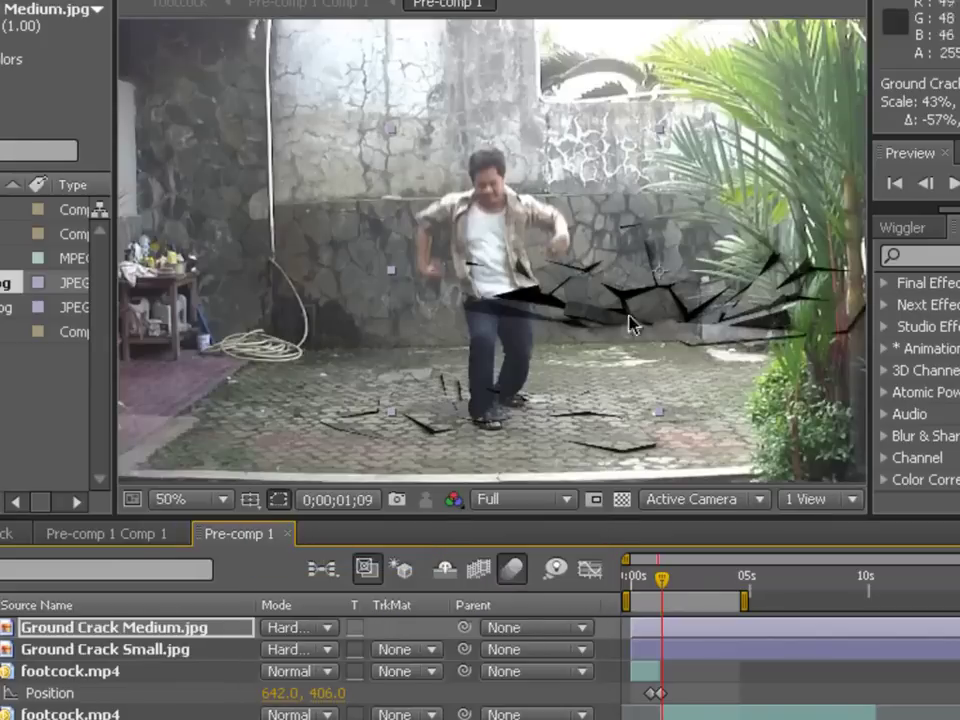
pyautogui.moveTo(500, 381); pyautogui.dragTo(486, 404)
pyautogui.scroll(-2, 532, 368)
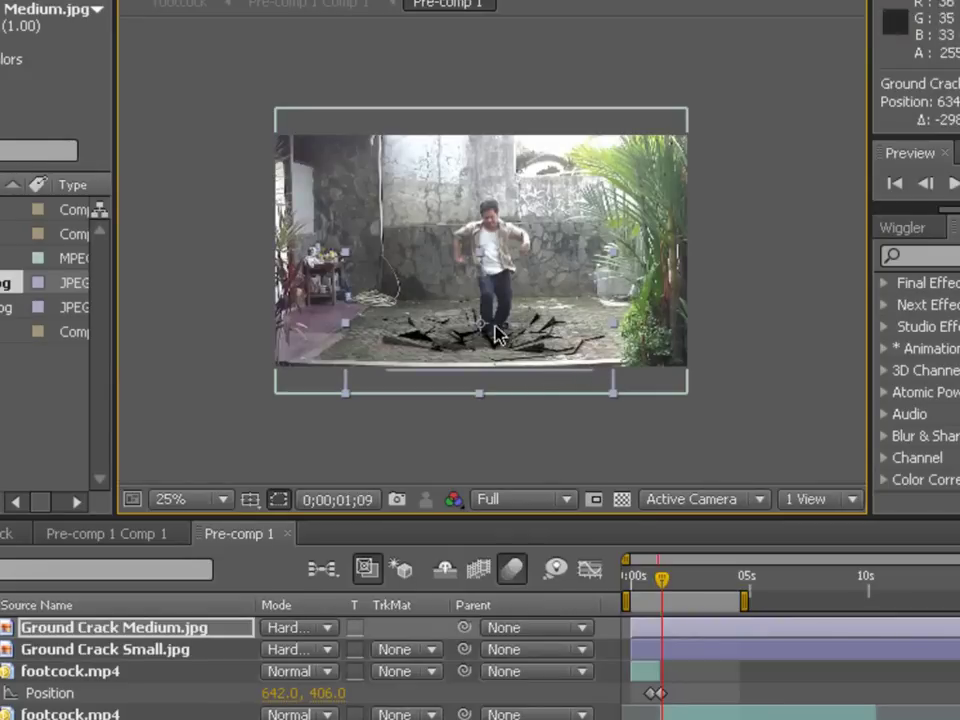
pyautogui.scroll(4, 510, 327)
pyautogui.moveTo(499, 435); pyautogui.dragTo(519, 253)
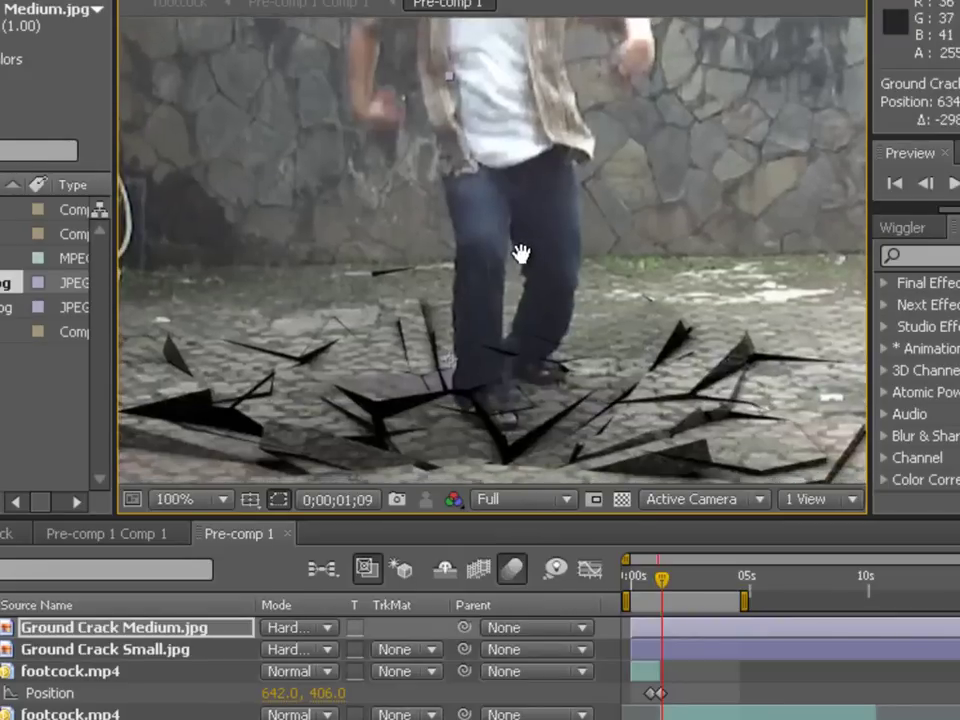
pyautogui.scroll(-2, 579, 396)
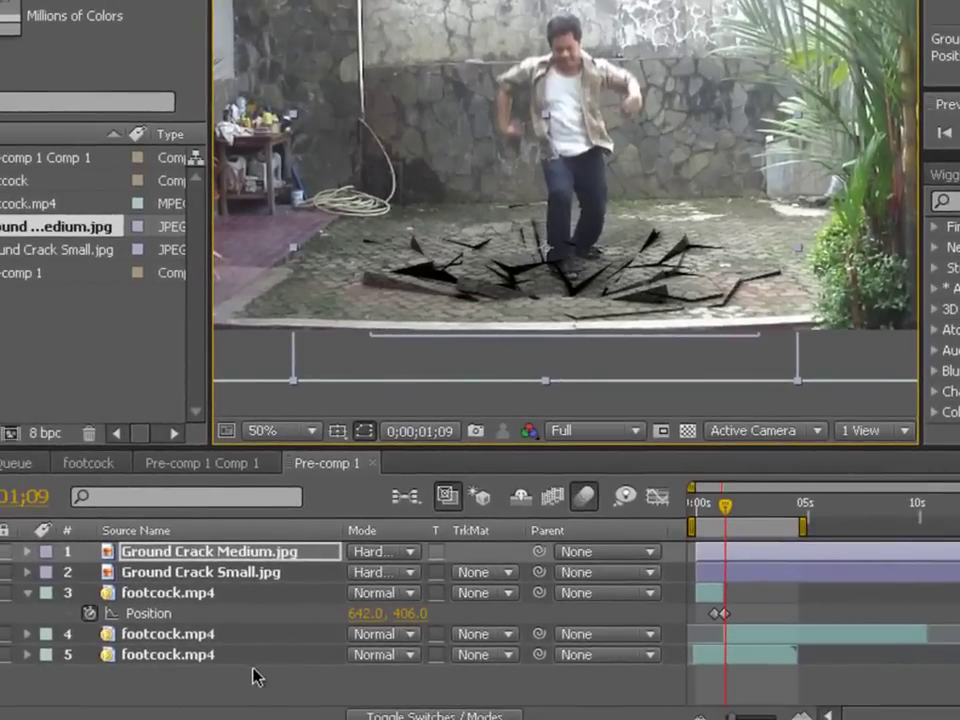
# Pre-compose the three footcock.mp4 layers of Pre-comp 1 into a single composition.
pyautogui.moveTo(250, 690); pyautogui.dragTo(35, 598)
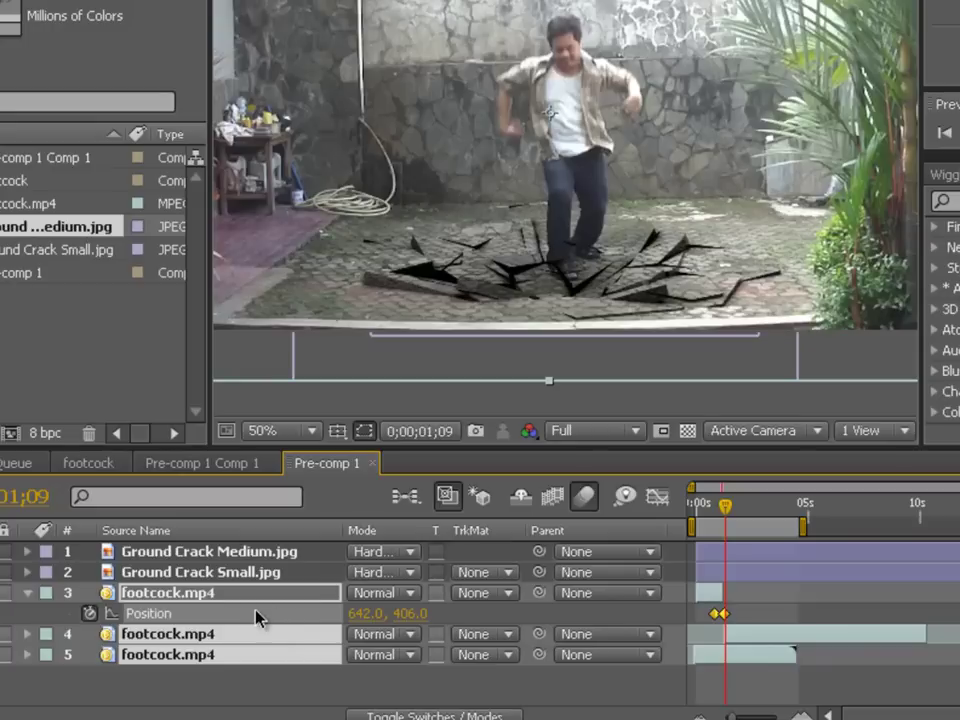
pyautogui.rightClick(233, 638)
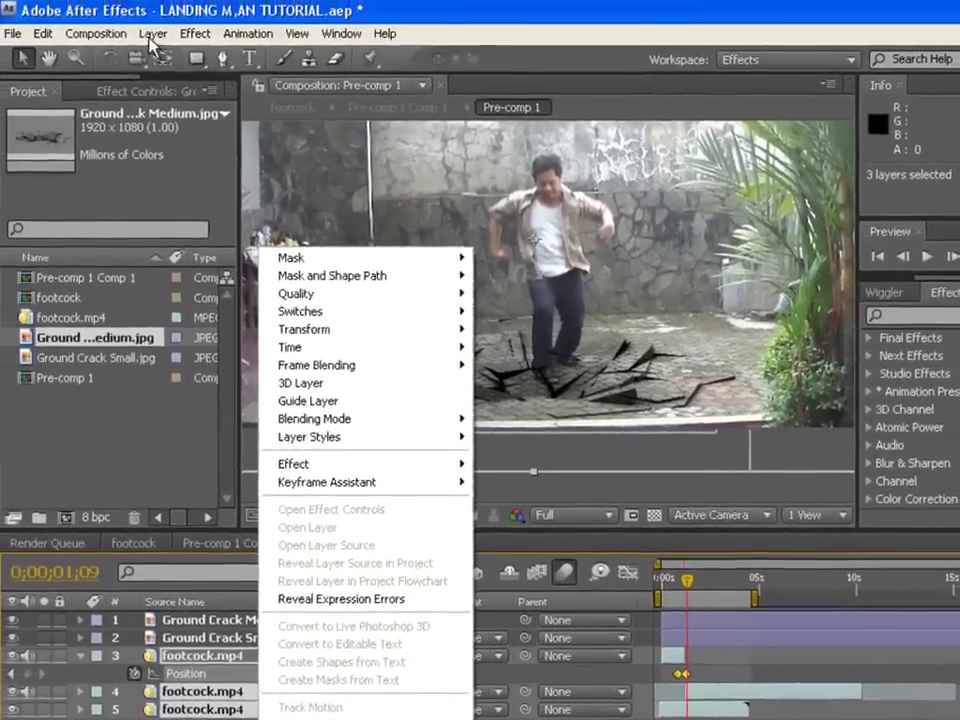
pyautogui.click(153, 37)
pyautogui.click(233, 643)
pyautogui.click(555, 507)
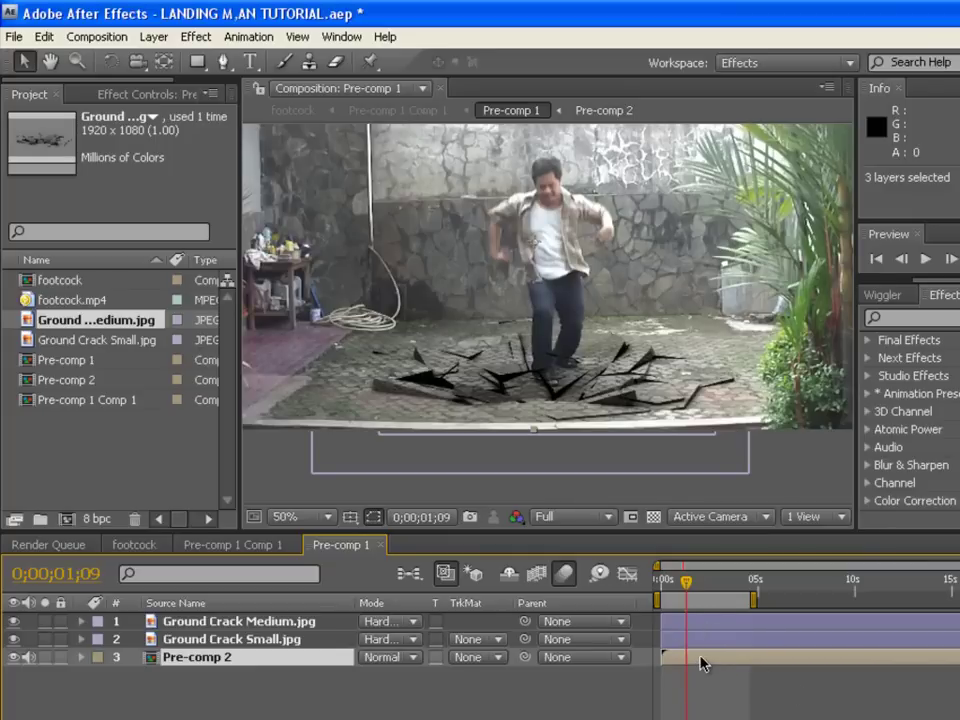
# Duplicate the Pre-comp 2 layer and draw a closed Pen mask around the man's lower legs and feet on the copy.
pyautogui.hotkey('ctrl', 'd')
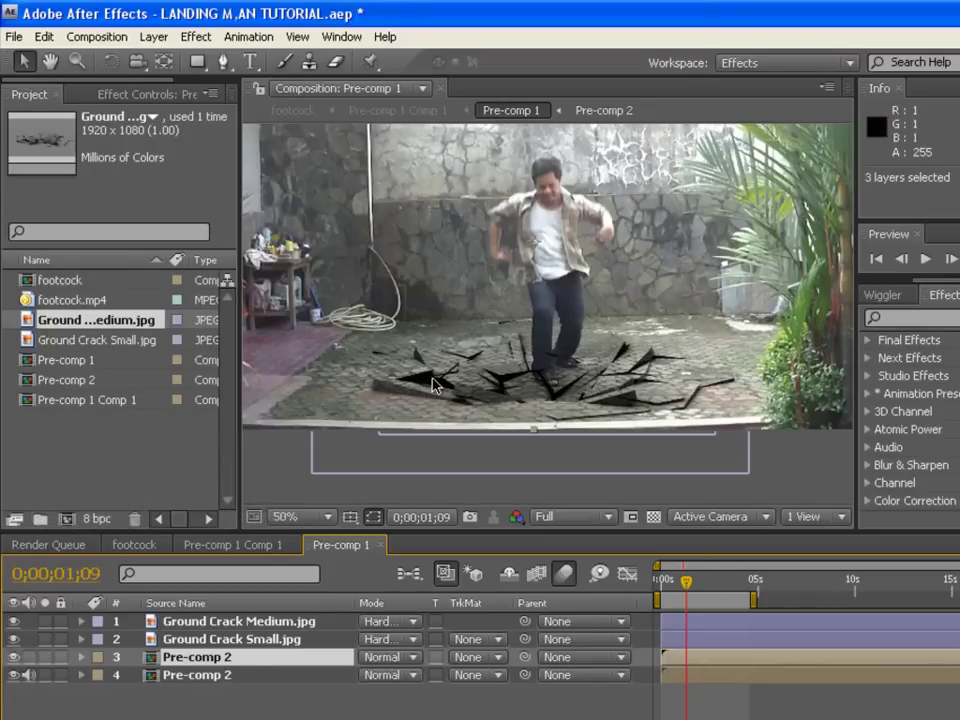
pyautogui.click(222, 62)
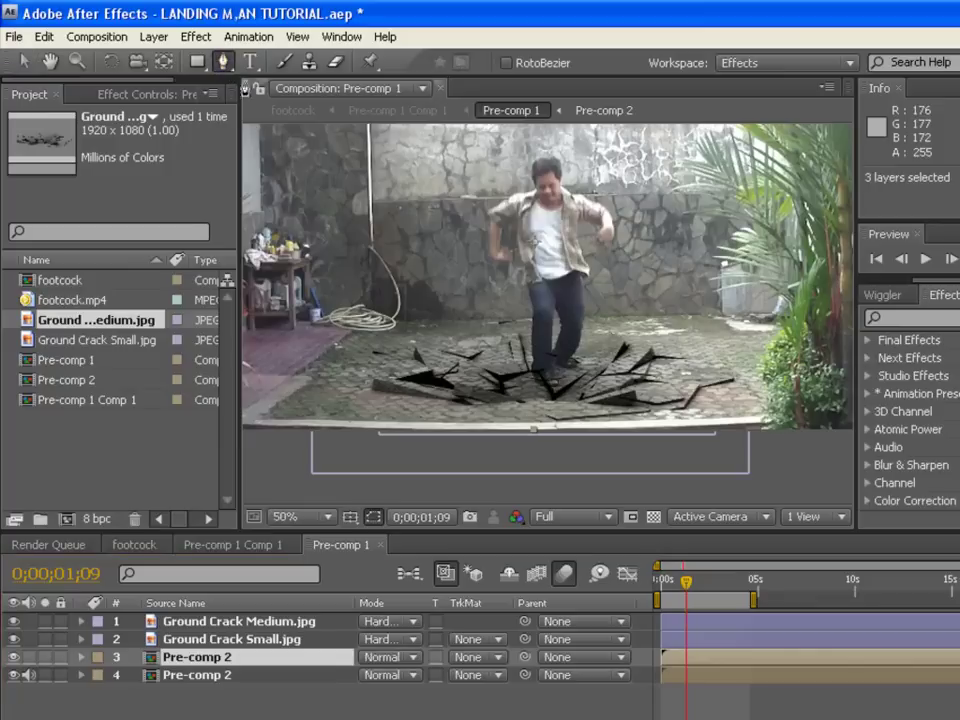
pyautogui.click(528, 320)
pyautogui.click(529, 366)
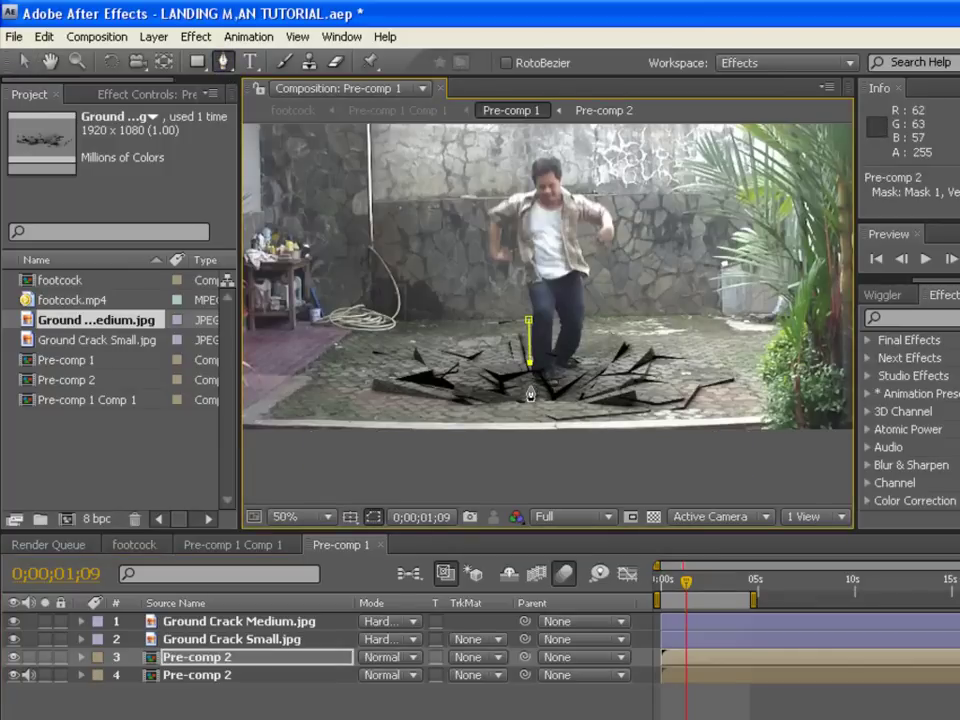
pyautogui.click(579, 372)
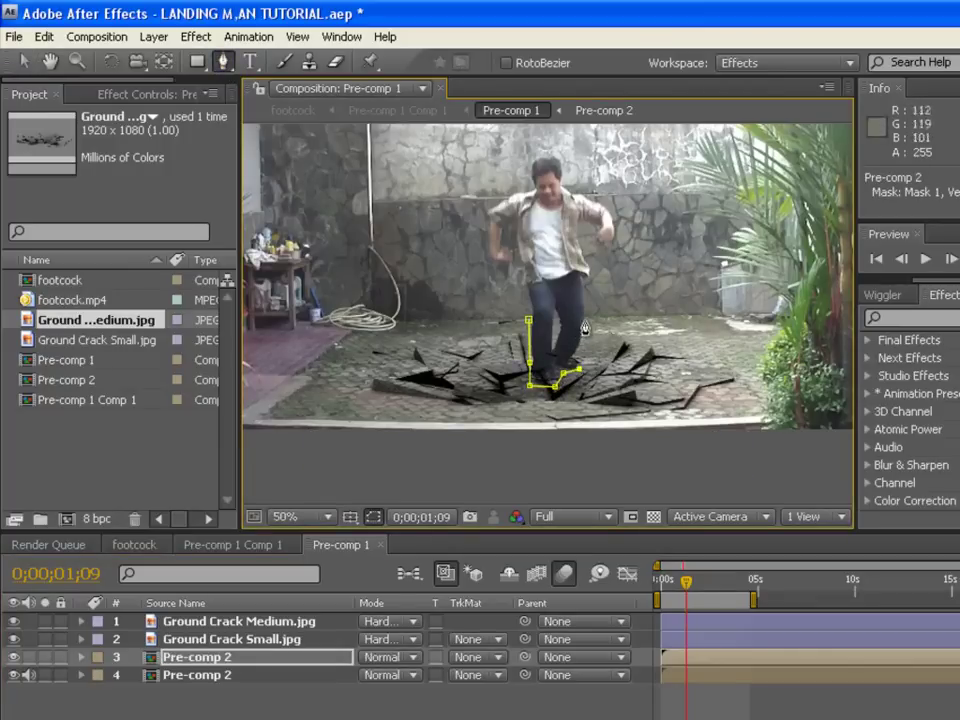
pyautogui.click(529, 321)
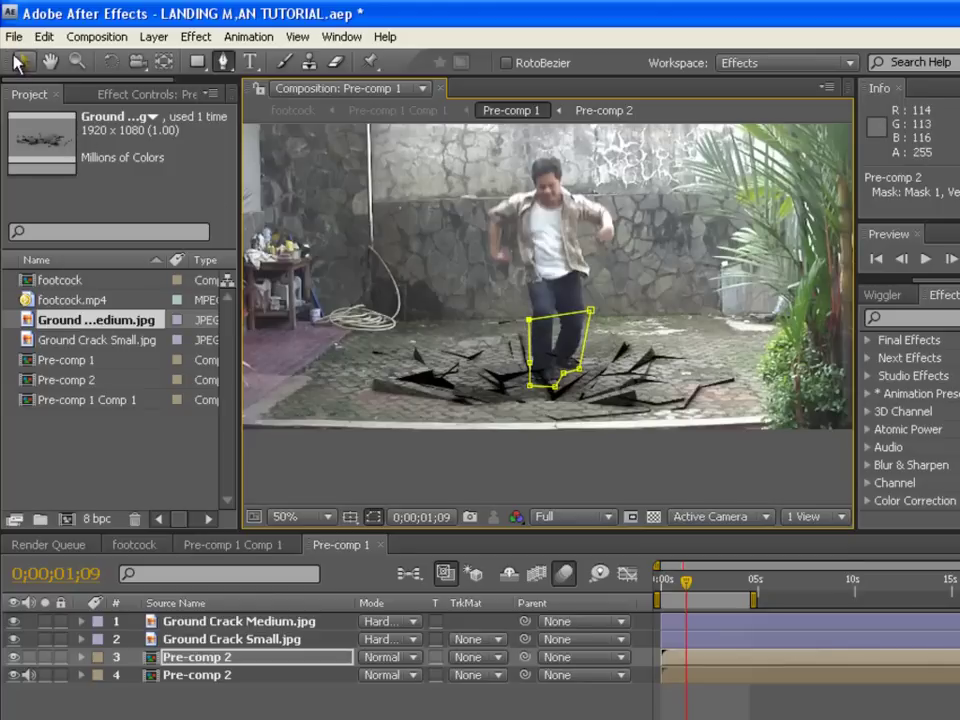
pyautogui.click(18, 61)
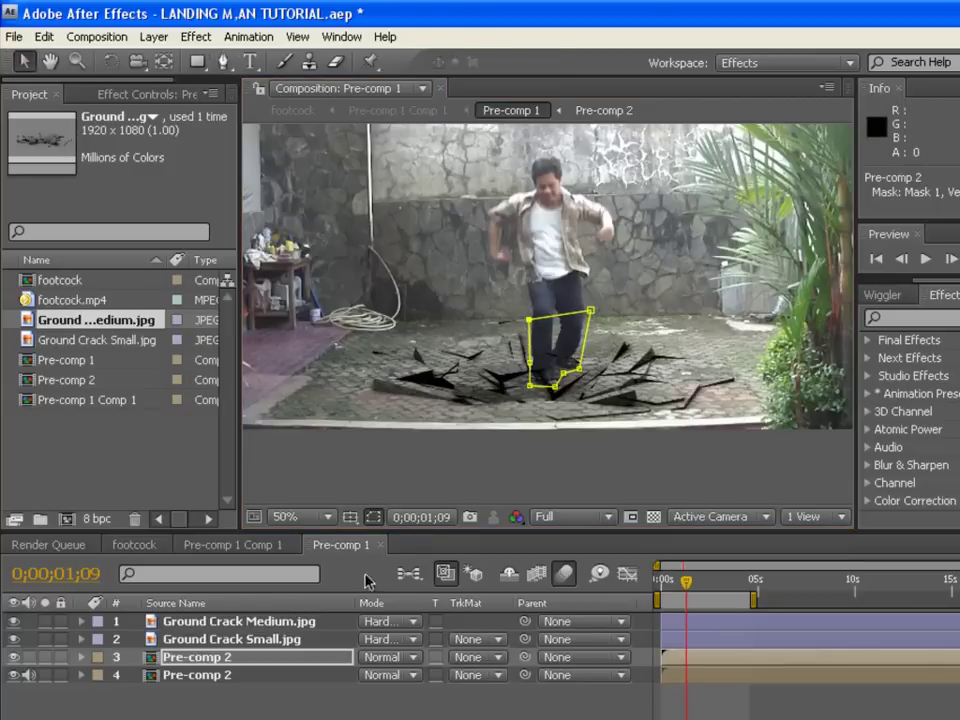
# Move the masked Pre-comp 2 copy above both Ground Crack layers so the man's legs cover the cracks.
pyautogui.moveTo(277, 665); pyautogui.dragTo(281, 617)
pyautogui.scroll(-2, 750, 413)
pyautogui.scroll(2, 763, 422)
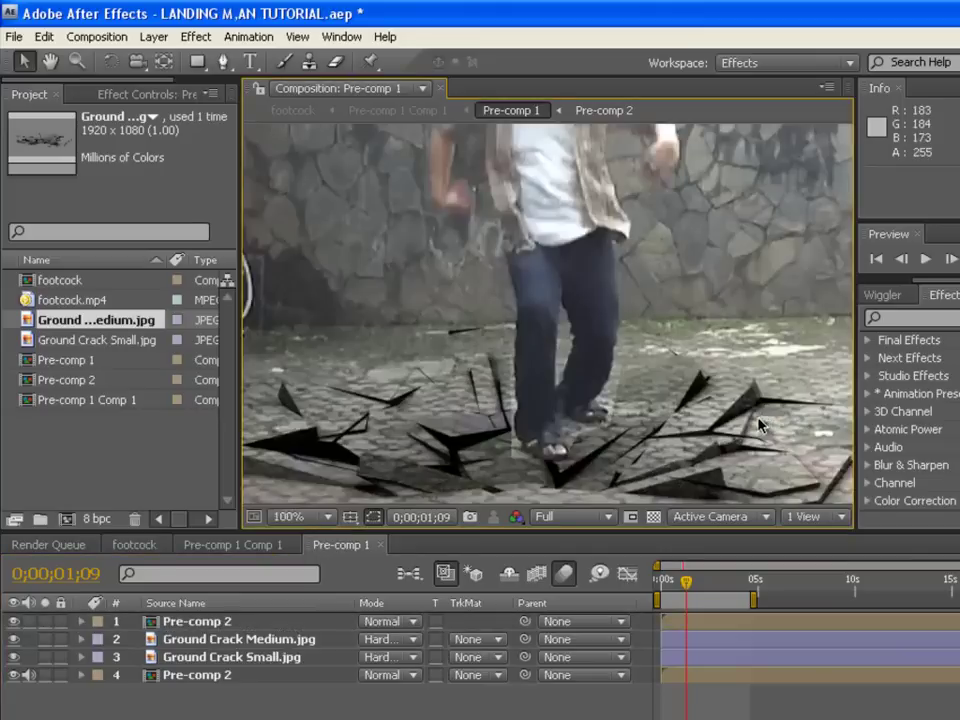
pyautogui.scroll(-1, 756, 422)
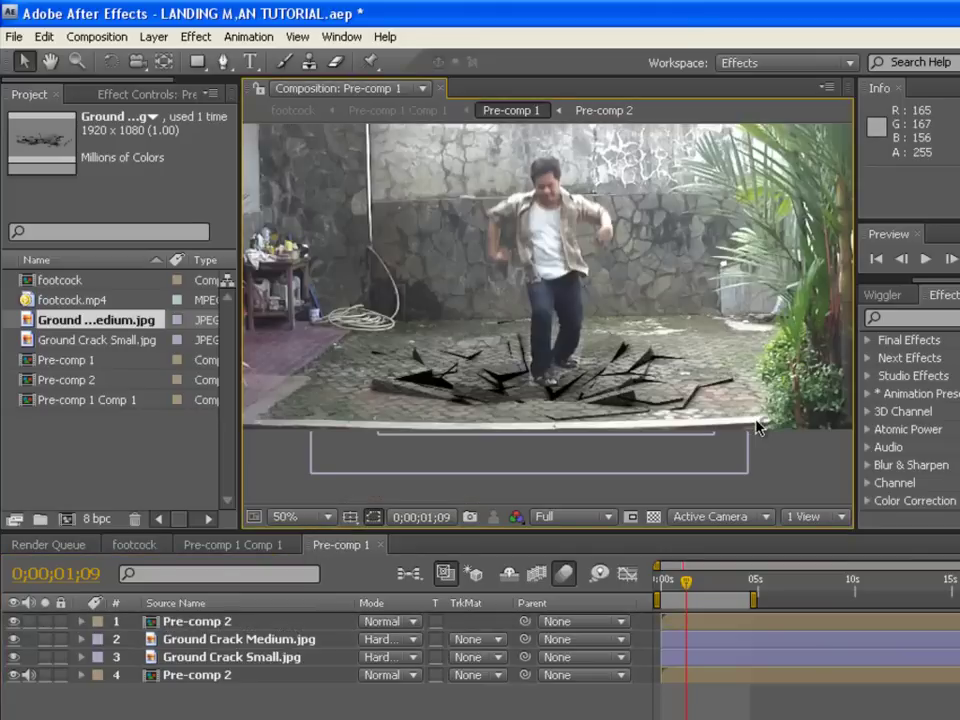
# Set the feather of Mask 1 on the uppermost Pre-comp 2 layer to 38 pixels.
pyautogui.click(82, 622)
pyautogui.click(99, 639)
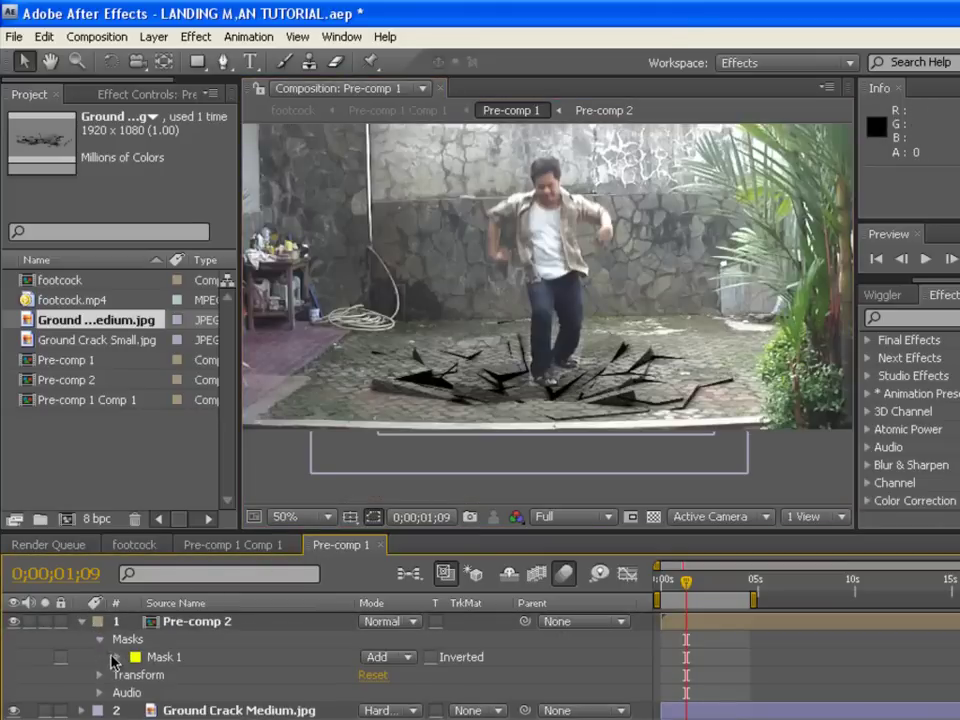
pyautogui.click(117, 657)
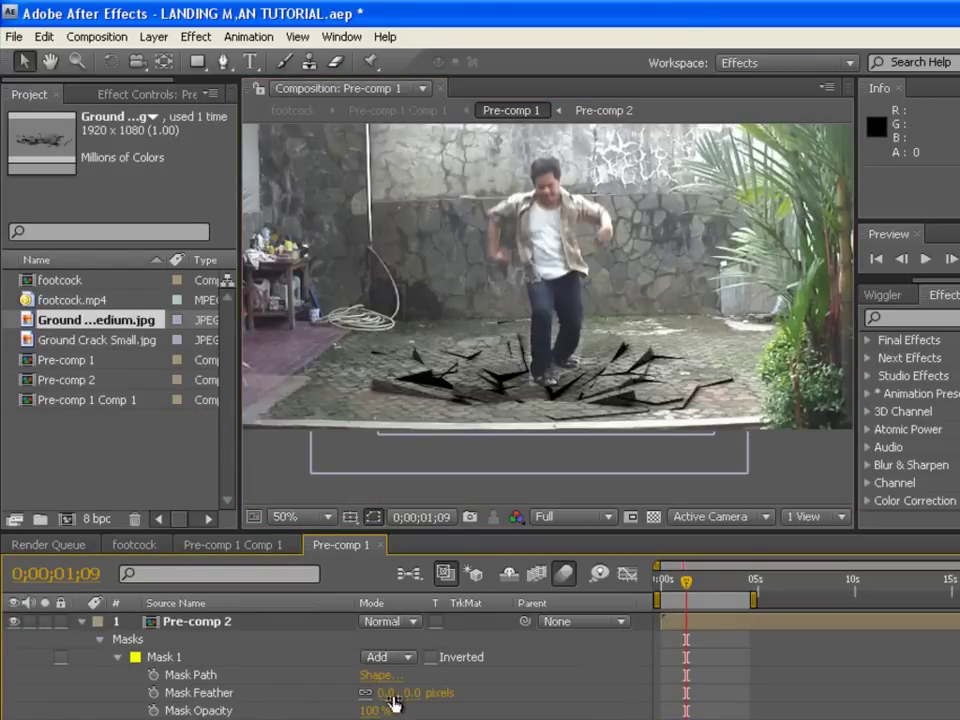
pyautogui.moveTo(400, 697); pyautogui.dragTo(449, 693)
pyautogui.scroll(-3, 603, 403)
pyautogui.click(672, 403)
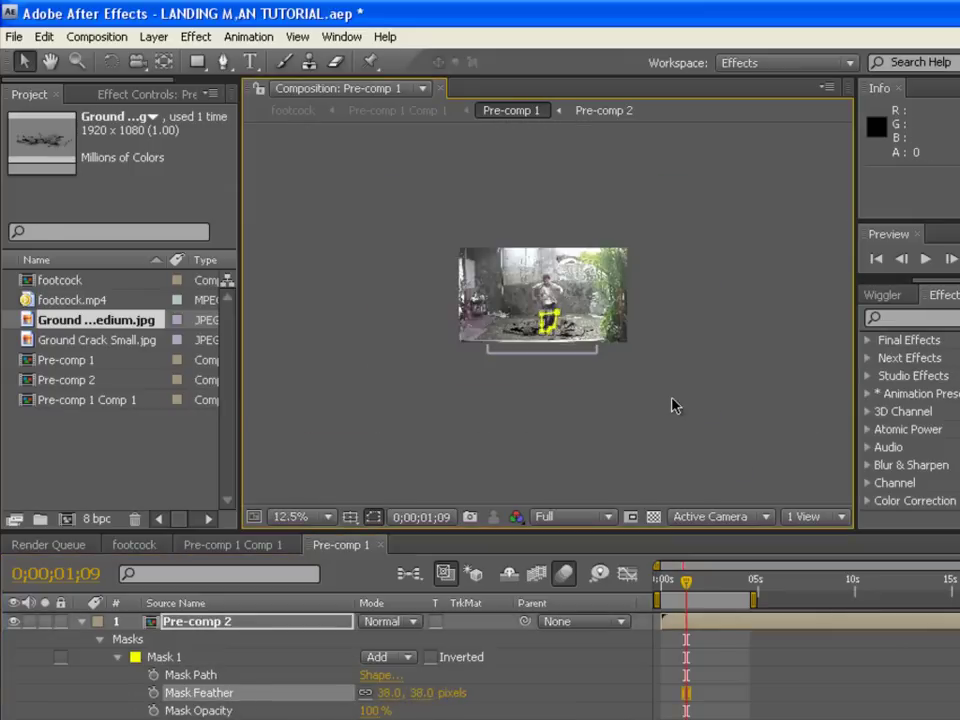
pyautogui.scroll(3, 696, 394)
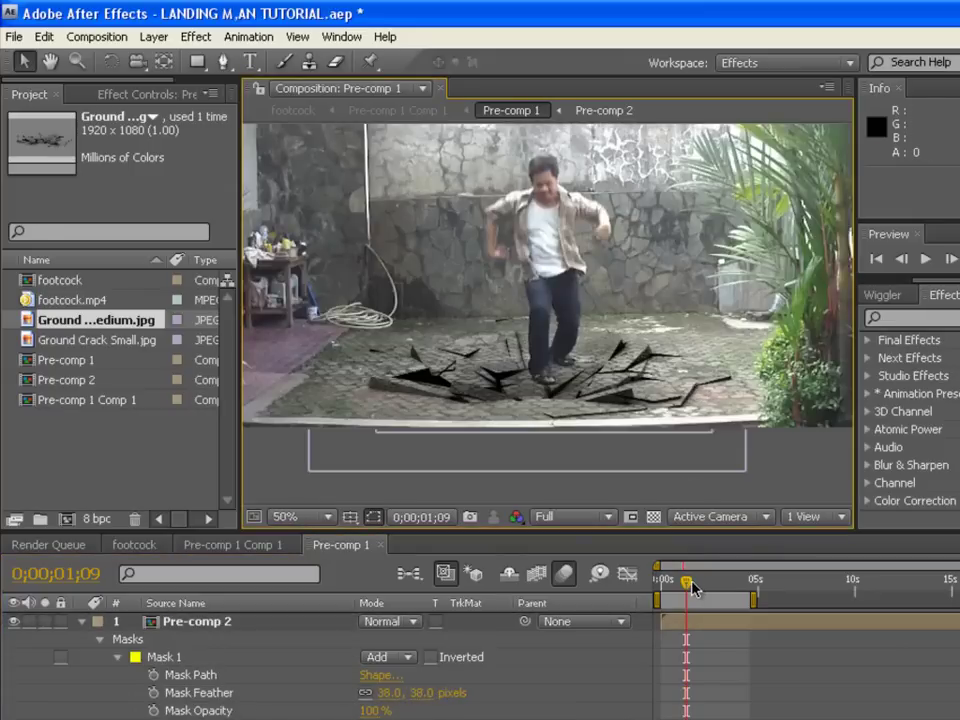
pyautogui.click(82, 623)
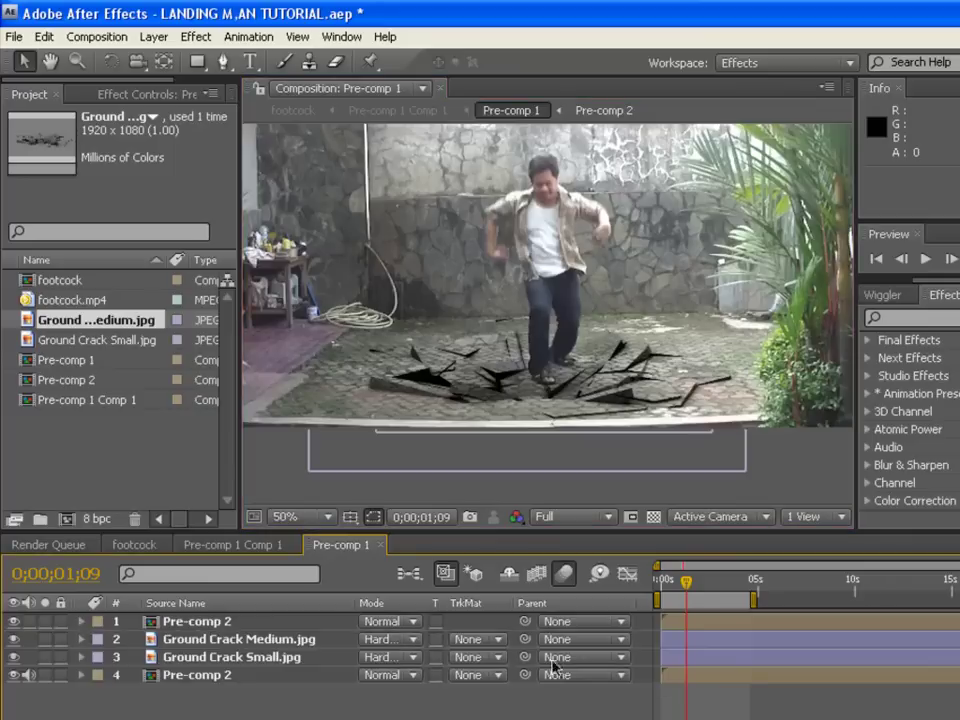
# Trim the start of the Ground Crack Medium and Ground Crack Small layers to the landing frame at 0;00;01;09.
pyautogui.click(908, 260)
pyautogui.click(948, 259)
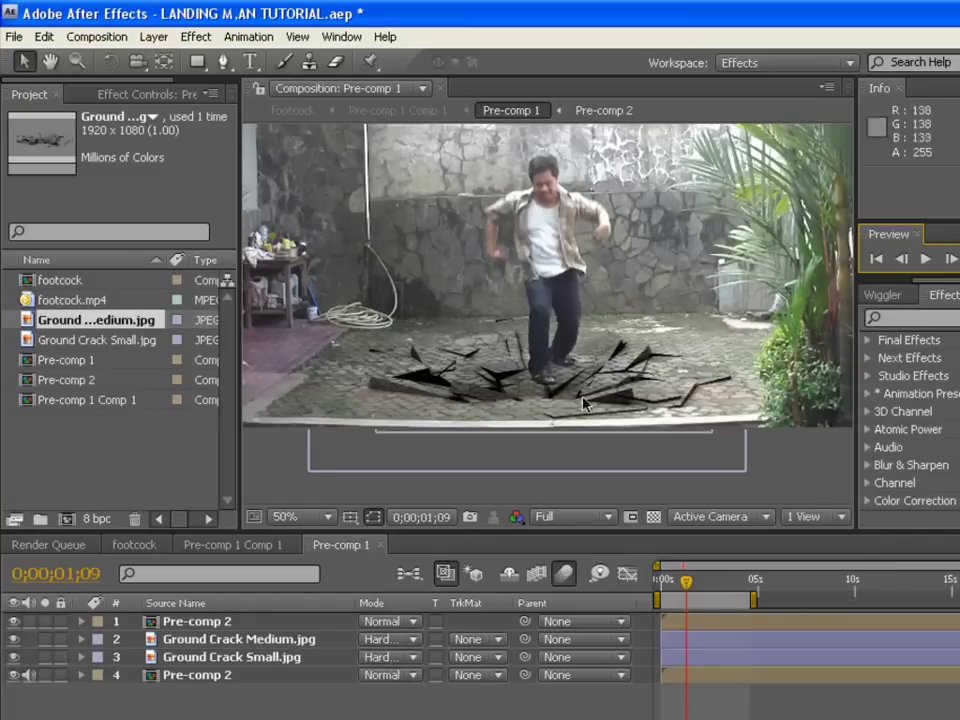
pyautogui.click(705, 641)
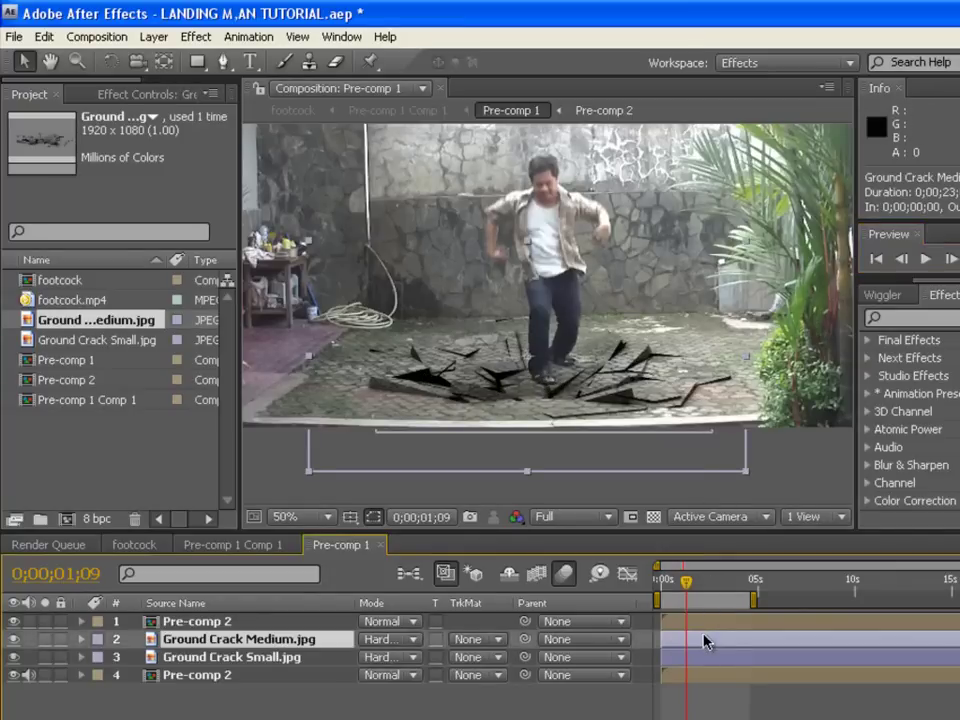
pyautogui.keyDown('shift'); pyautogui.click(703, 656); pyautogui.keyUp('shift')
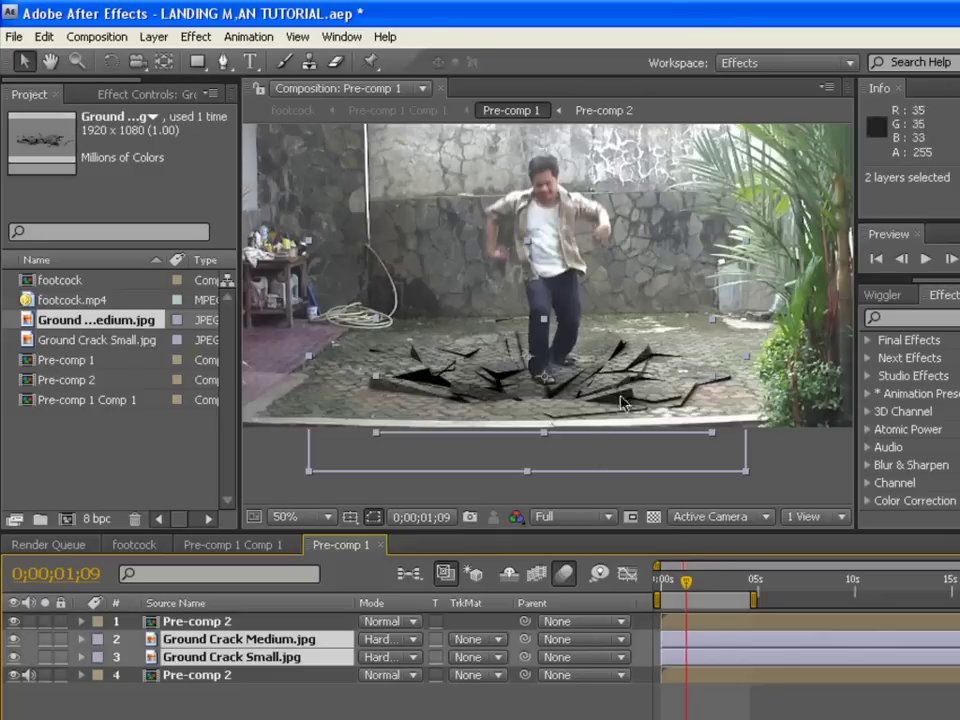
pyautogui.hotkey('alt', '[')
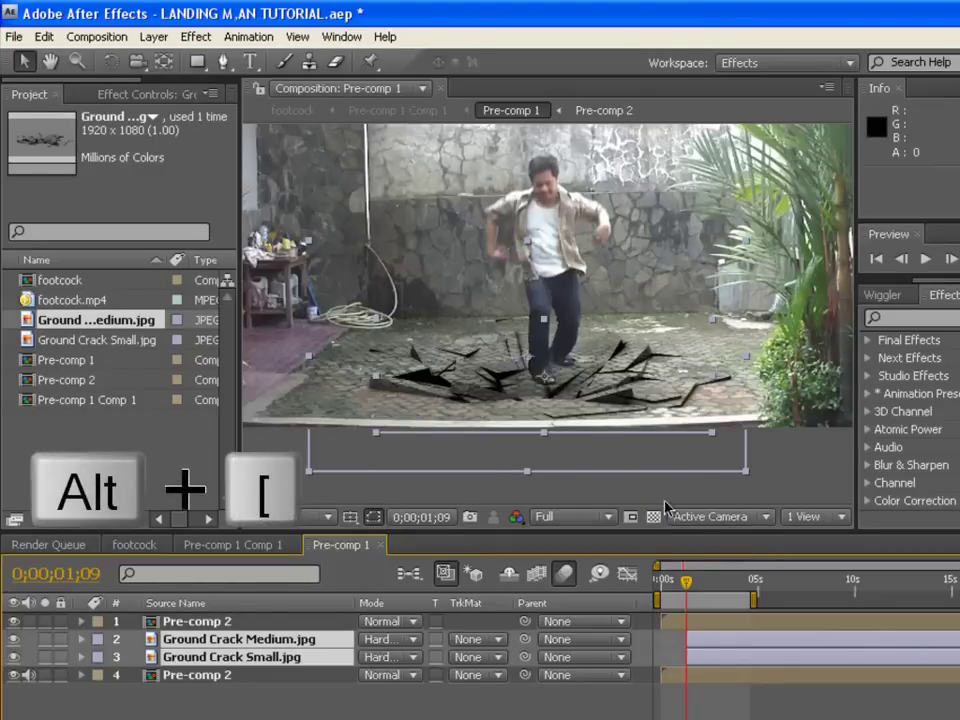
# Preview the landing to check when the cracks appear, and set the current time to 0;00;01;03.
pyautogui.moveTo(686, 581); pyautogui.dragTo(679, 581)
pyautogui.click(750, 480)
pyautogui.click(928, 260)
pyautogui.click(691, 582)
pyautogui.moveTo(691, 582); pyautogui.dragTo(682, 582)
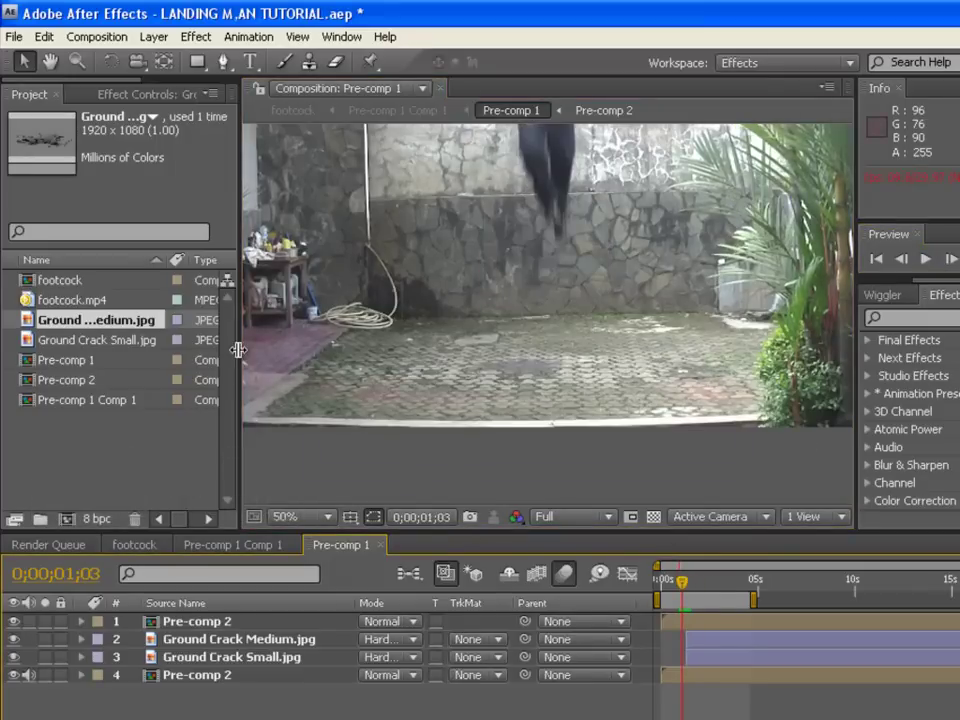
# Import the Small Ground Explotion (Explode Up) movie and place it in Pre-comp 1 as the uppermost layer.
pyautogui.moveTo(238, 349); pyautogui.dragTo(342, 349)
pyautogui.doubleClick(118, 447)
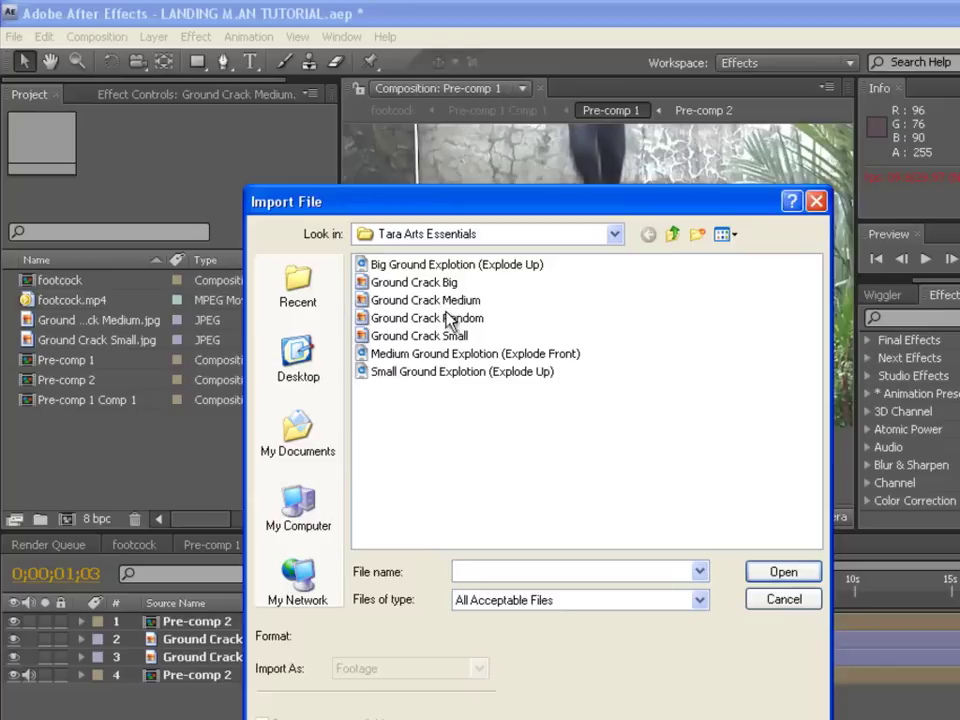
pyautogui.click(425, 375)
pyautogui.click(427, 356)
pyautogui.click(428, 375)
pyautogui.doubleClick(427, 375)
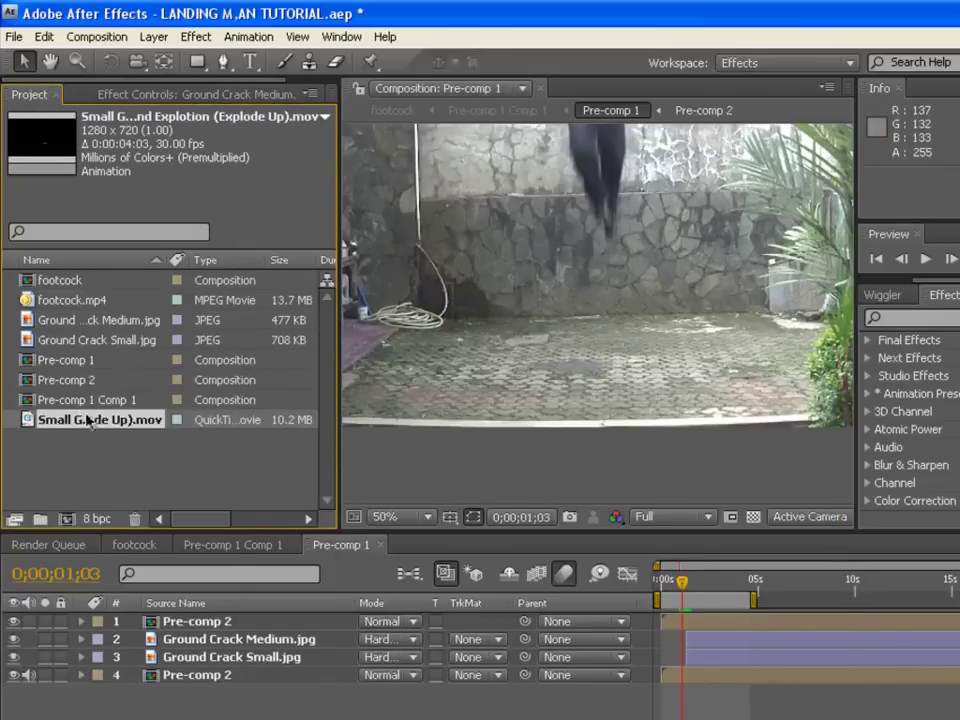
pyautogui.moveTo(96, 428); pyautogui.dragTo(621, 279)
# Scale the Small Ground Explotion (Explode Up) layer down to about 79% by 72%.
pyautogui.scroll(-1, 621, 279)
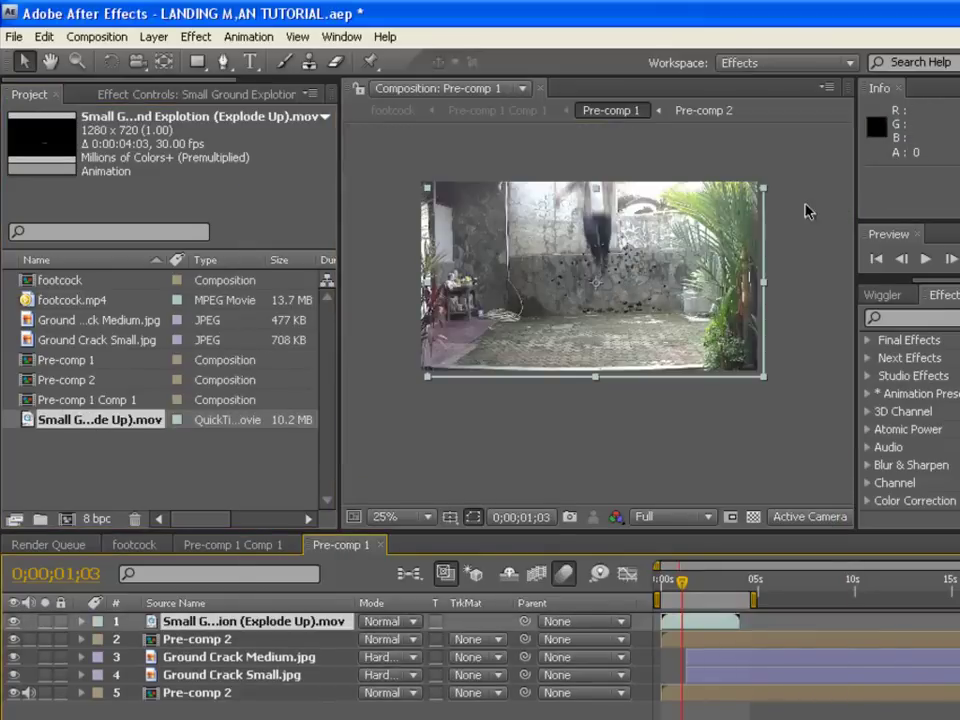
pyautogui.moveTo(762, 190); pyautogui.dragTo(728, 215)
pyautogui.scroll(1, 699, 254)
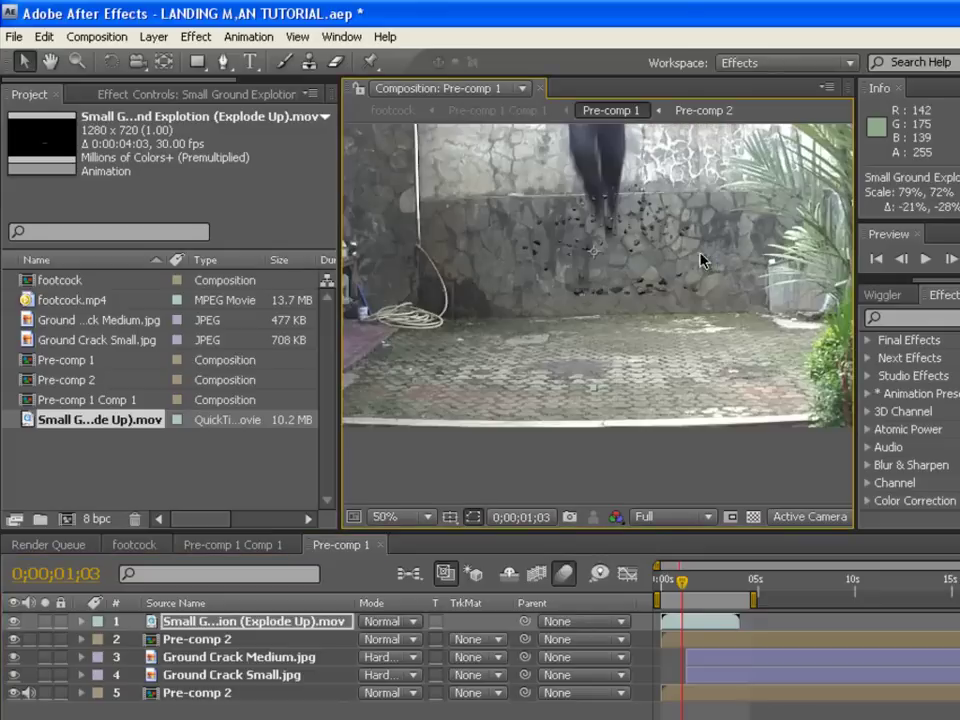
# Set the current time to the landing frame 0;00;01;09 and move the Small Ground Explotion (Explode Up) layer down to the man's feet.
pyautogui.moveTo(672, 284); pyautogui.dragTo(645, 364)
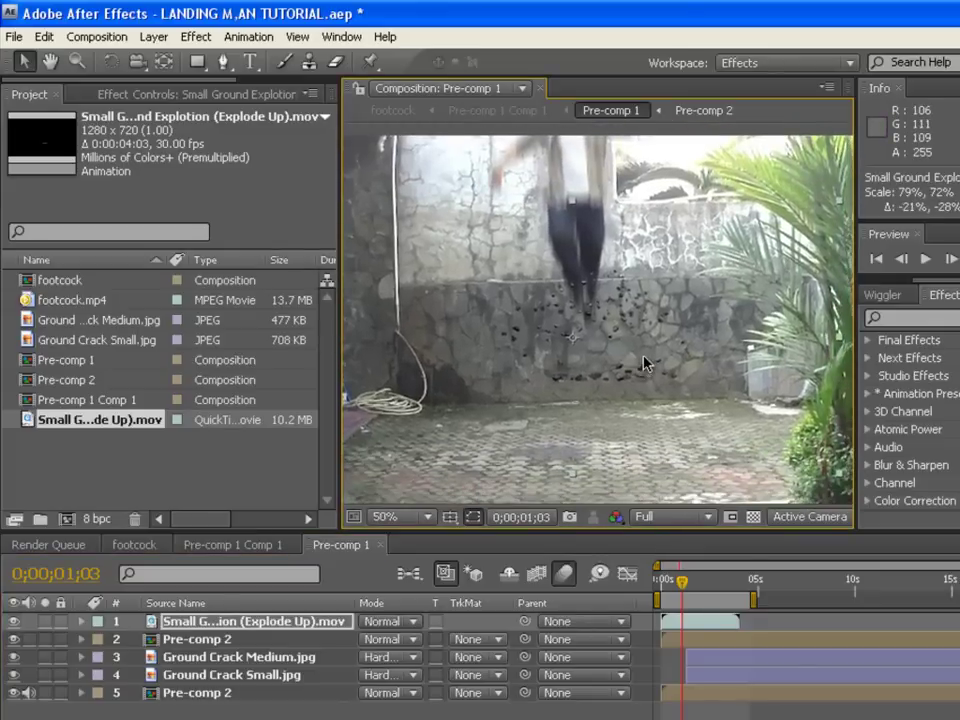
pyautogui.scroll(-1, 643, 360)
pyautogui.moveTo(681, 585); pyautogui.dragTo(686, 582)
pyautogui.click(903, 264)
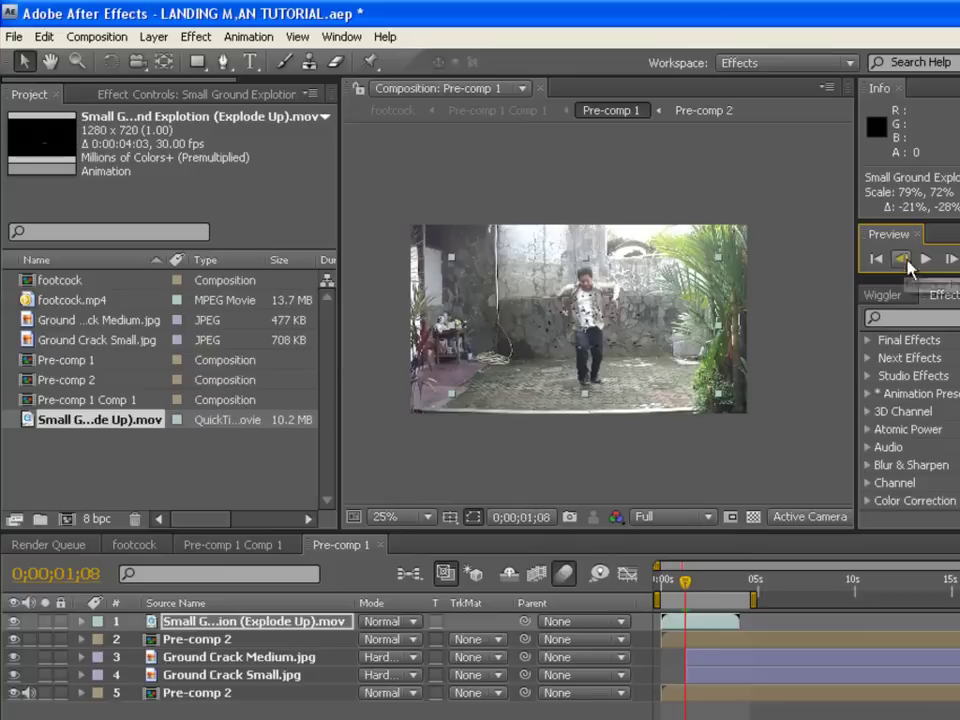
pyautogui.click(948, 259)
pyautogui.moveTo(645, 367); pyautogui.dragTo(630, 420)
pyautogui.scroll(1, 645, 404)
pyautogui.scroll(-5, 645, 400)
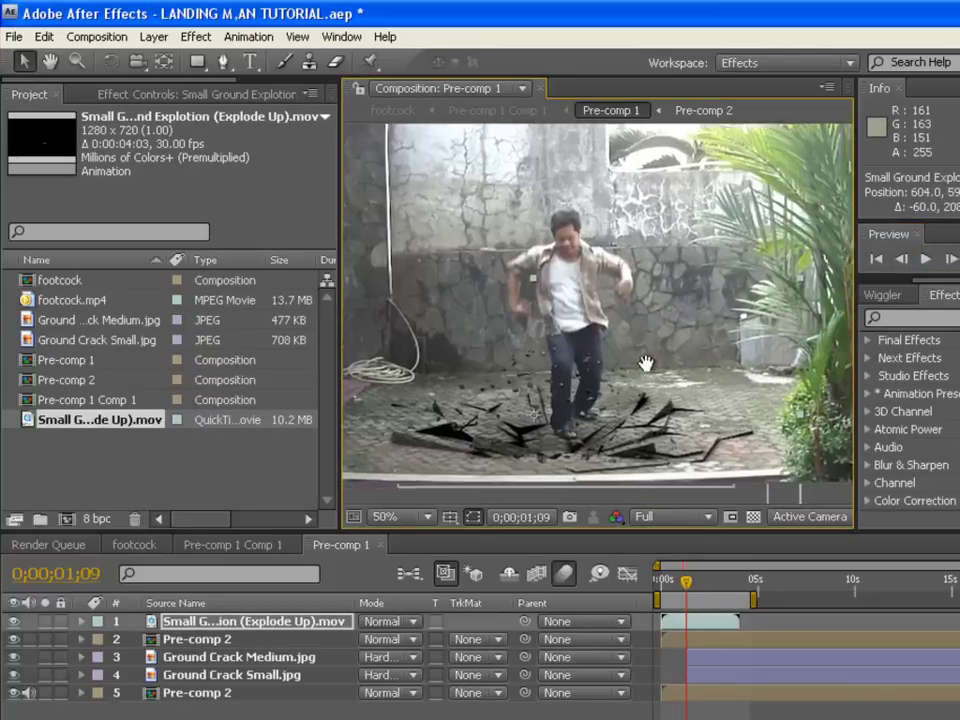
# Shift the Small Ground Explotion (Explode Up) layer to begin at 0;00;00;13 and trim its start to the landing frame at 0;00;01;09.
pyautogui.moveTo(690, 620); pyautogui.dragTo(703, 627)
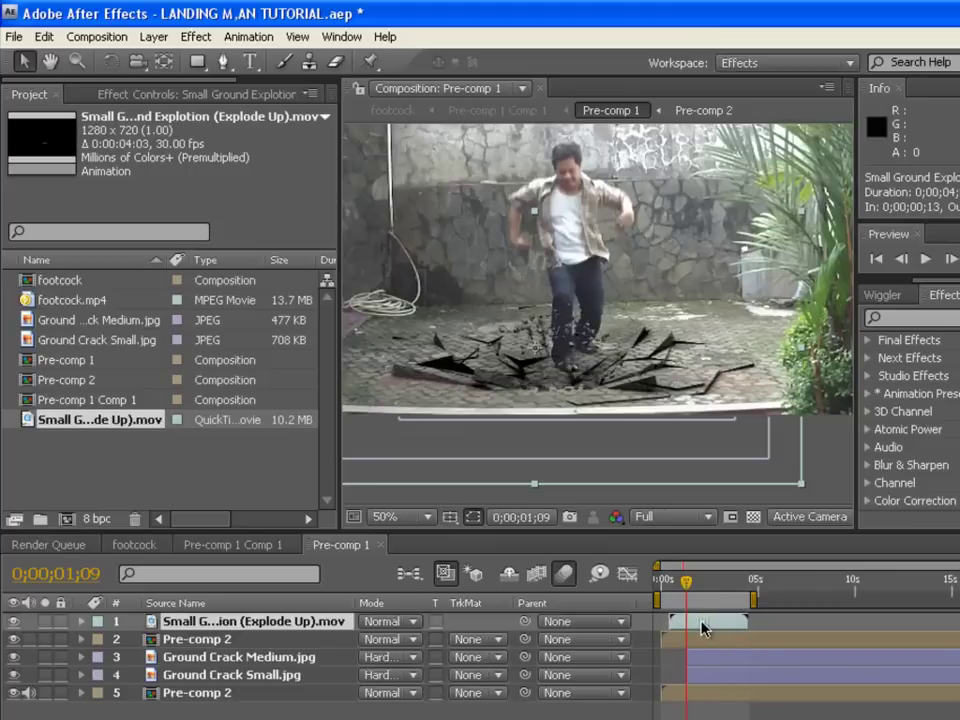
pyautogui.moveTo(688, 452); pyautogui.dragTo(695, 440)
pyautogui.scroll(-2, 724, 292)
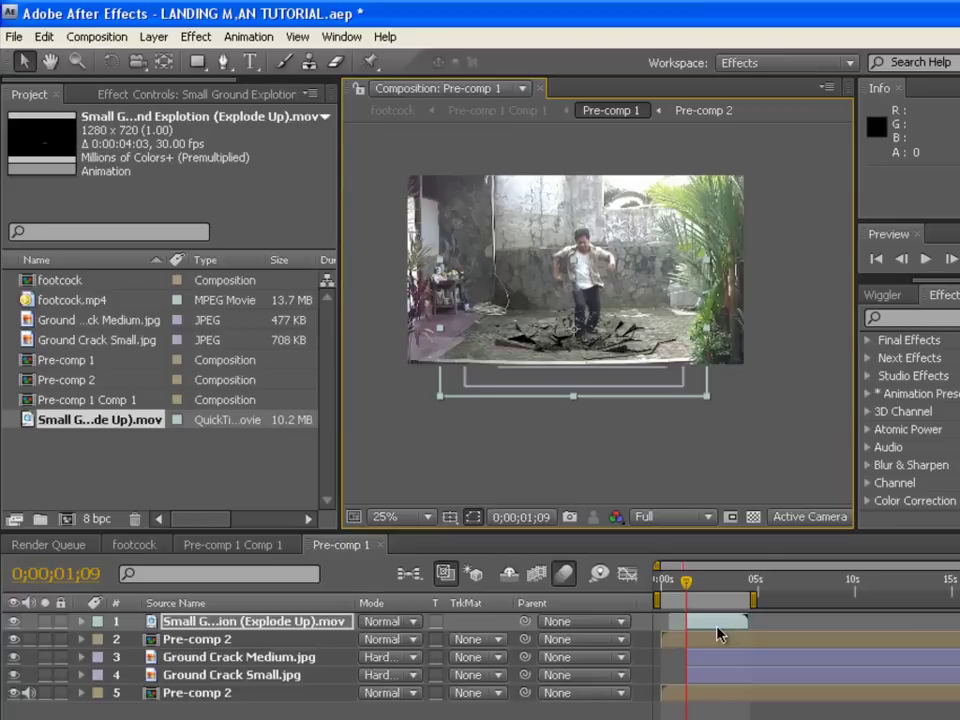
pyautogui.moveTo(283, 625)
pyautogui.mouseDown()
pyautogui.moveTo(287, 662)
pyautogui.moveTo(285, 634)
pyautogui.mouseUp()
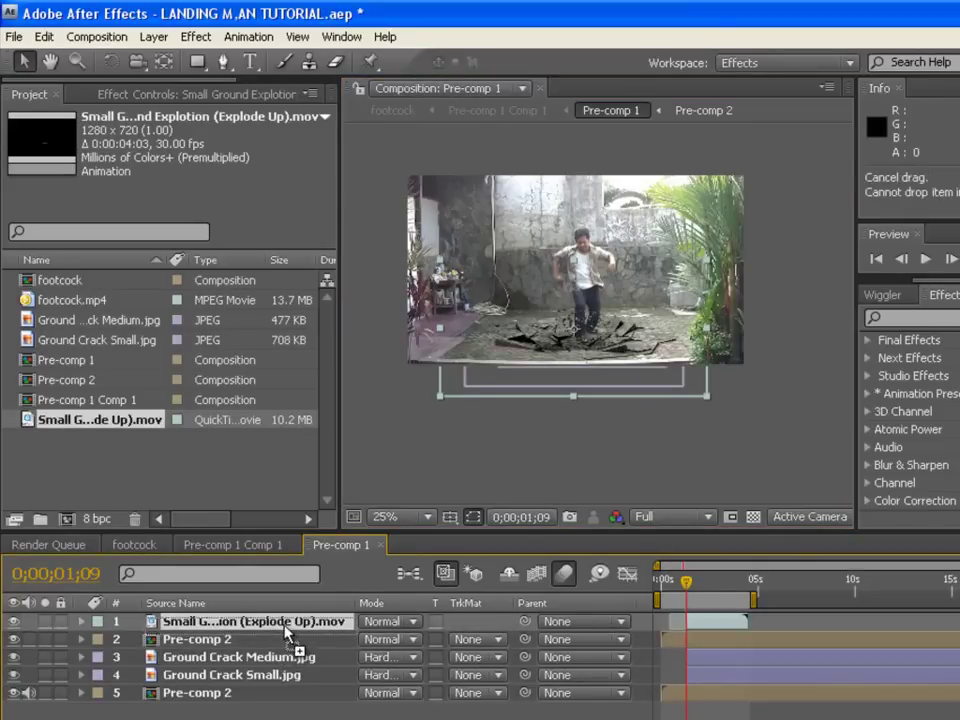
pyautogui.click(825, 441)
# Preview the small debris burst from the landing frame up to about 0;00;02;17.
pyautogui.press('.')
pyautogui.click(925, 259)
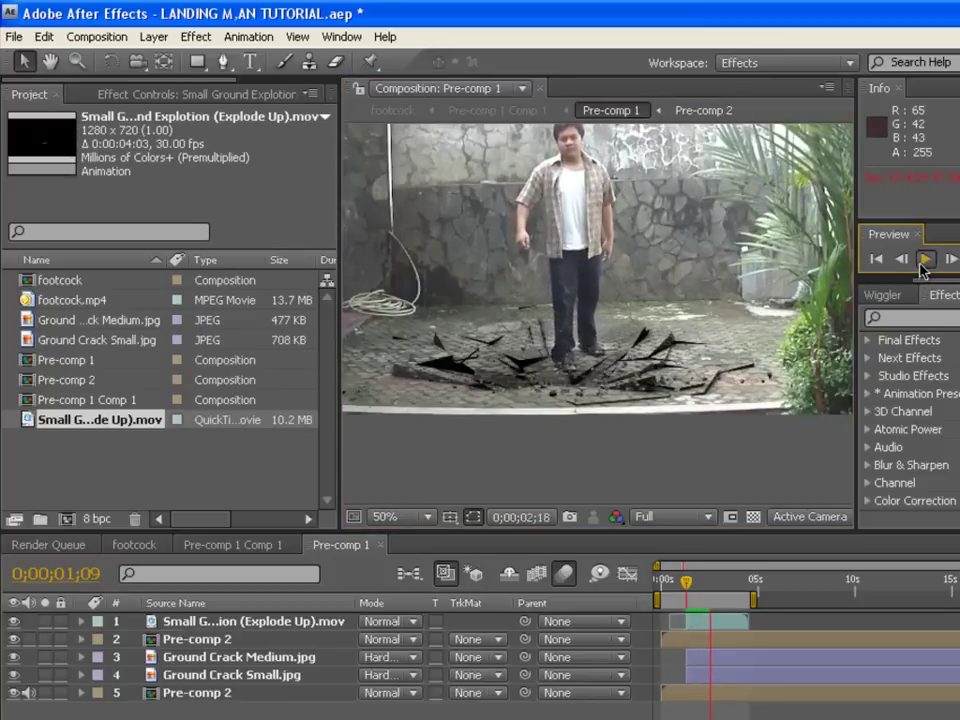
pyautogui.click(923, 264)
pyautogui.scroll(-1, 716, 322)
# Enlarge the Small Ground Explotion (Explode Up) layer to about the composition's width and recentre its debris around the man's feet.
pyautogui.click(729, 621)
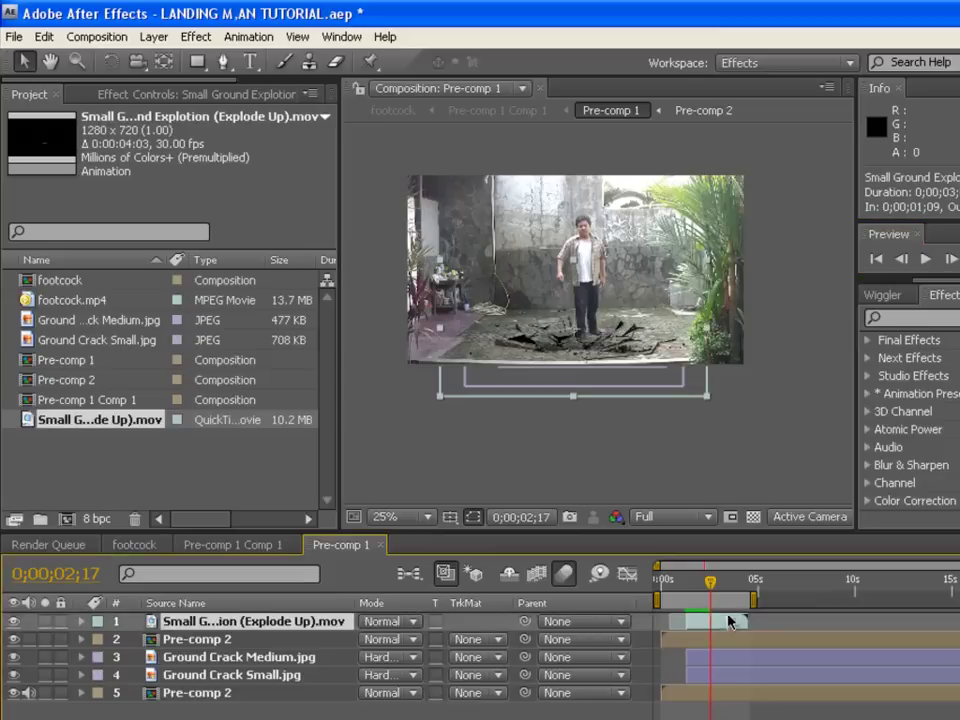
pyautogui.moveTo(713, 265); pyautogui.dragTo(733, 248)
pyautogui.moveTo(665, 324); pyautogui.dragTo(668, 311)
pyautogui.moveTo(710, 581); pyautogui.dragTo(686, 588)
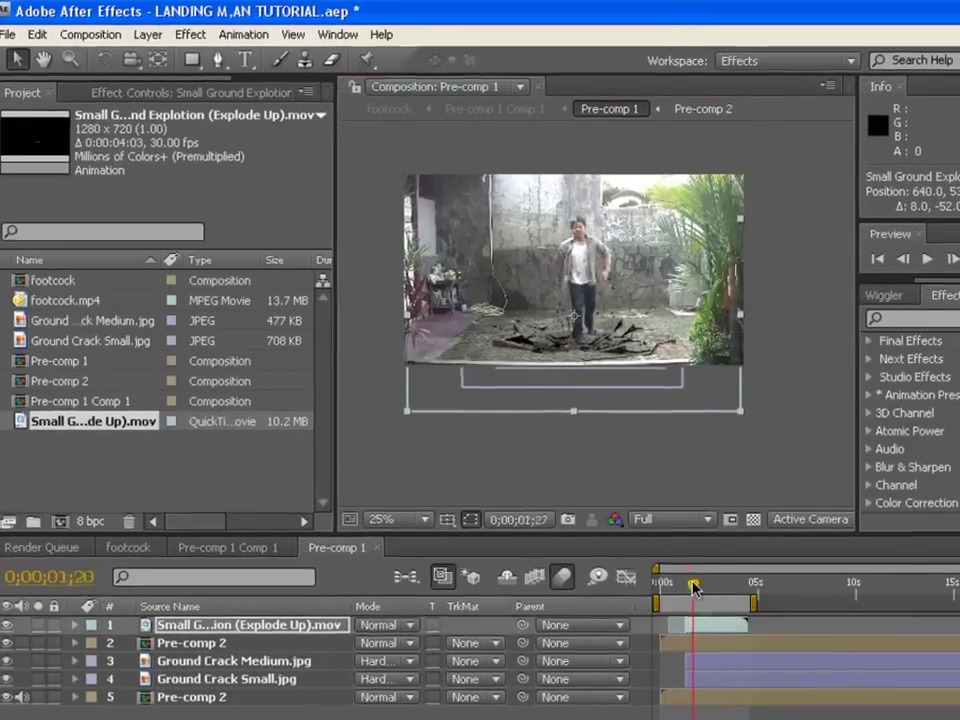
pyautogui.moveTo(672, 680); pyautogui.dragTo(709, 686)
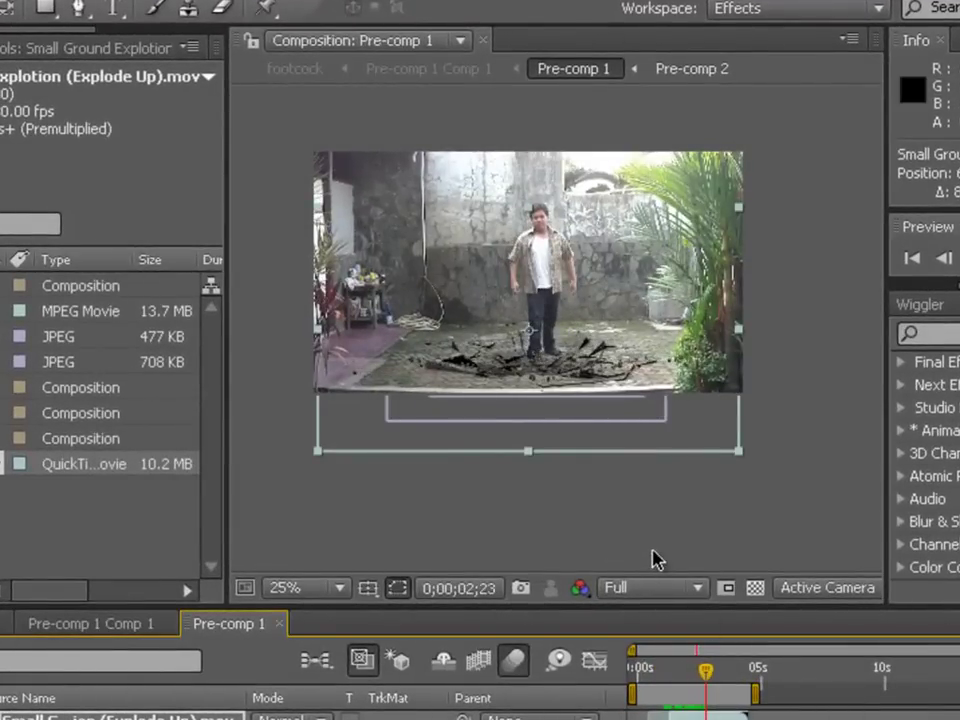
# Import the Medium Ground Explotion (Explode Front) movie and place it as the uppermost layer in Pre-comp 1, starting at 0;00;01;12.
pyautogui.doubleClick(100, 520)
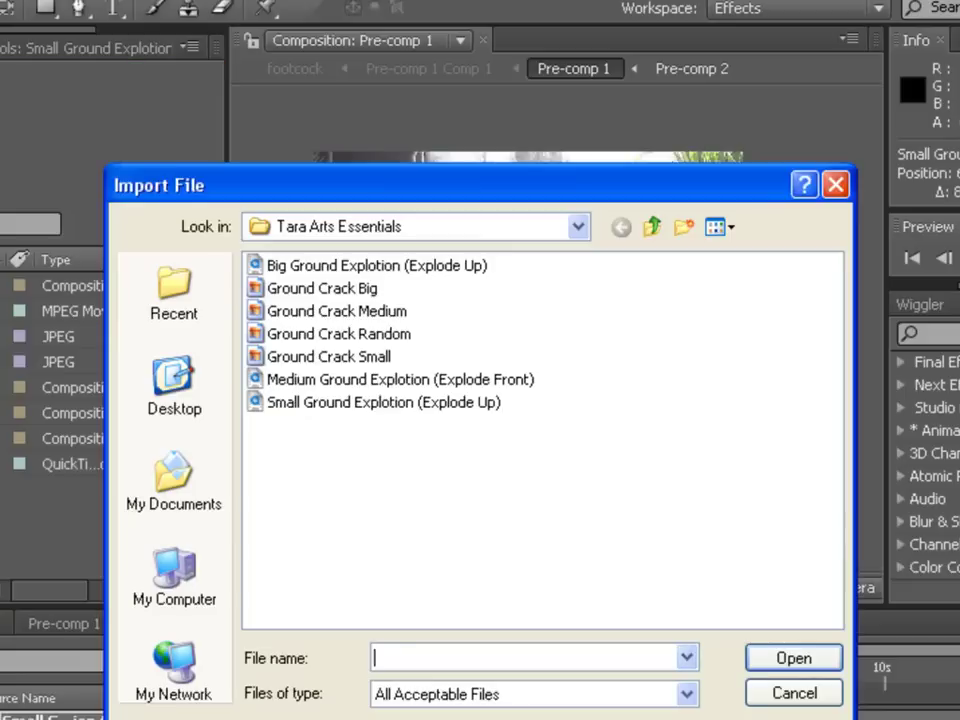
pyautogui.doubleClick(356, 380)
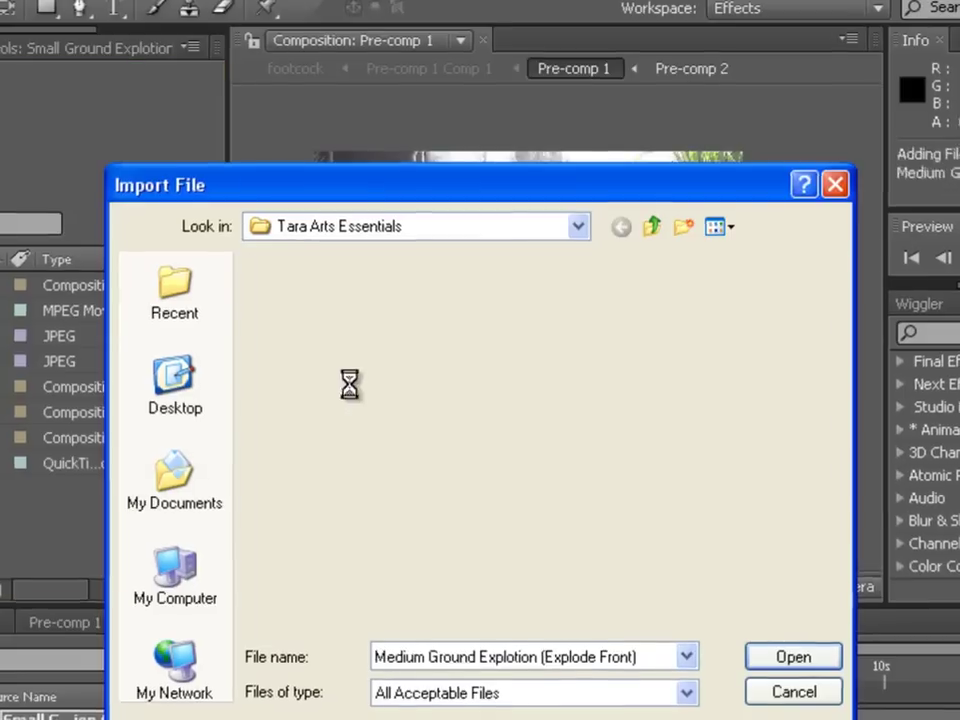
pyautogui.moveTo(105, 386); pyautogui.dragTo(110, 386)
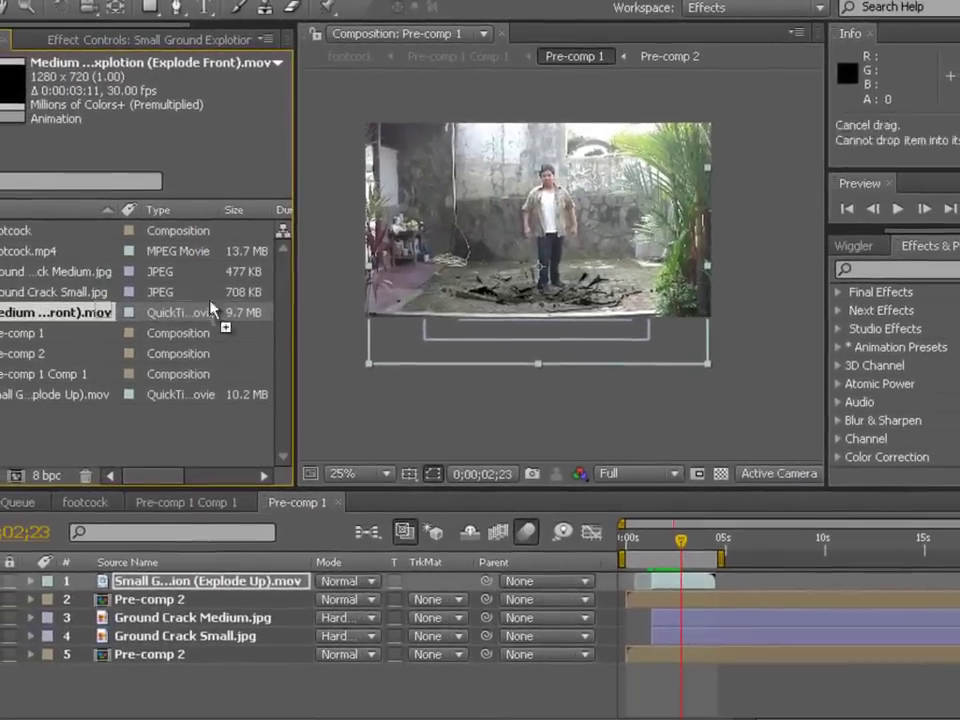
pyautogui.moveTo(212, 312); pyautogui.dragTo(626, 332)
pyautogui.moveTo(668, 591); pyautogui.dragTo(657, 541)
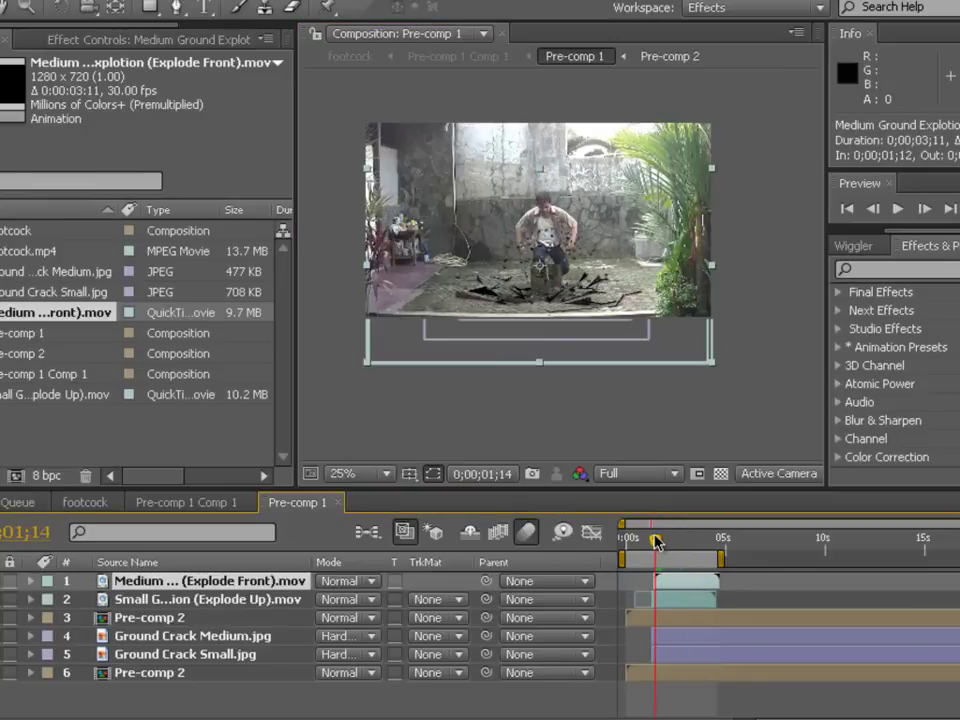
# Slide the Medium Ground Explotion (Explode Front) layer earlier, trim its start to the landing frame 0;00;01;09, and check the debris up to 0;00;02;16.
pyautogui.scroll(2, 658, 386)
pyautogui.click(880, 208)
pyautogui.click(878, 205)
pyautogui.click(878, 205)
pyautogui.click(878, 205)
pyautogui.click(878, 205)
pyautogui.click(878, 205)
pyautogui.click(878, 205)
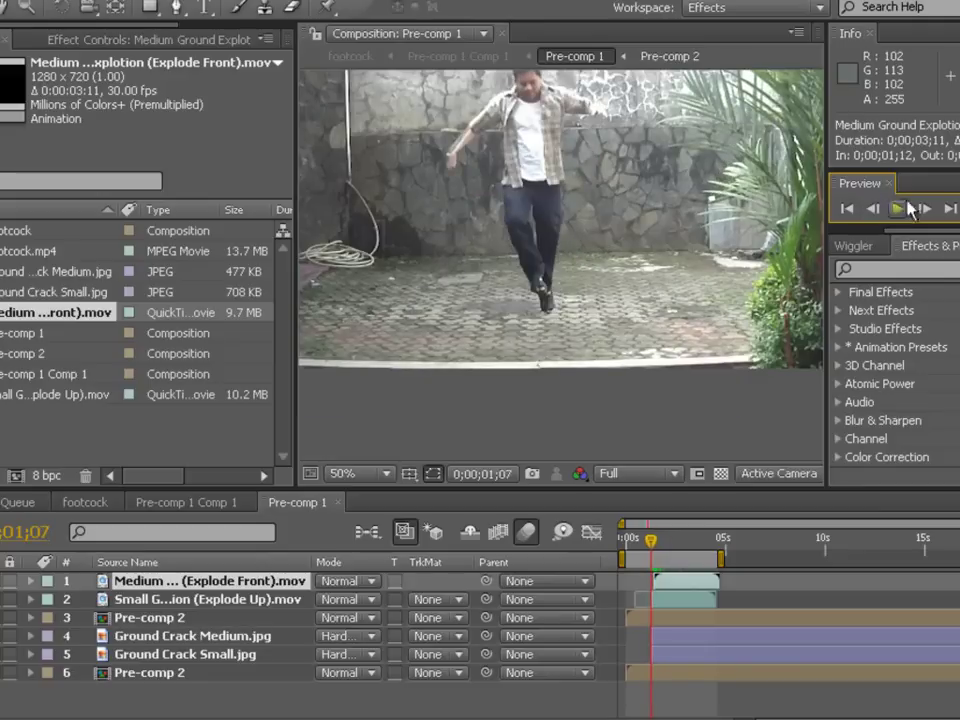
pyautogui.click(925, 208)
pyautogui.click(925, 208)
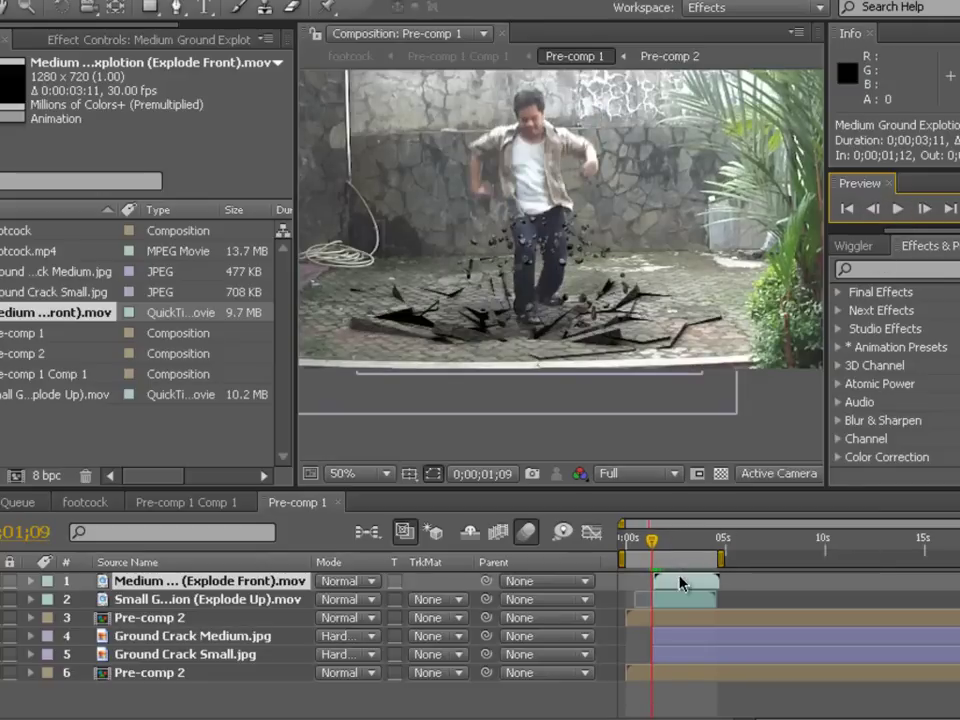
pyautogui.moveTo(679, 583); pyautogui.dragTo(667, 583)
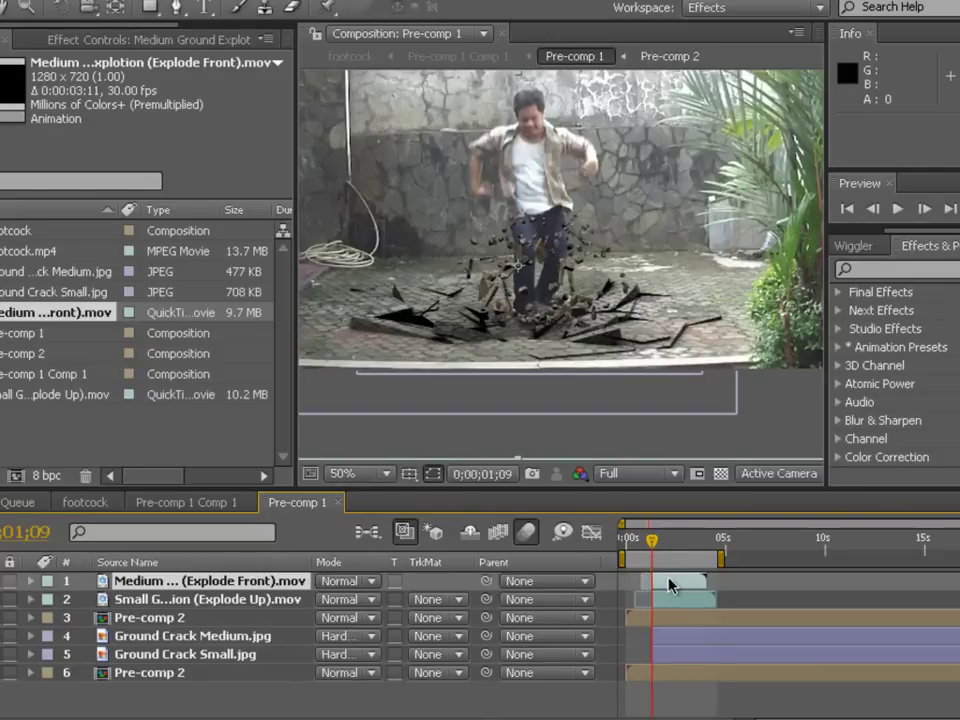
pyautogui.moveTo(652, 545); pyautogui.dragTo(677, 545)
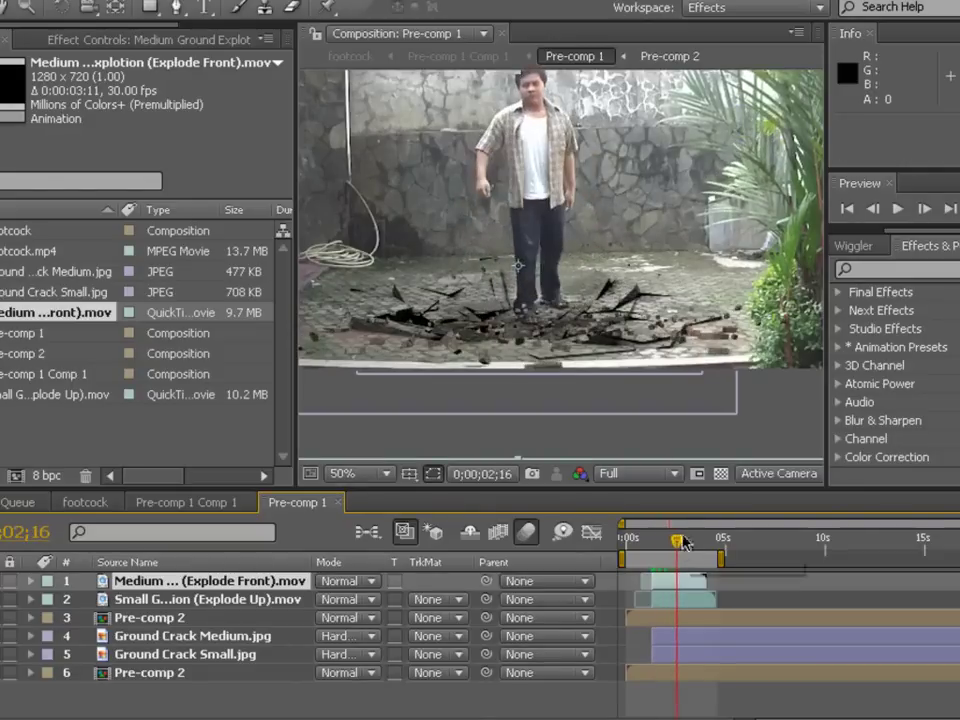
pyautogui.scroll(-1, 705, 347)
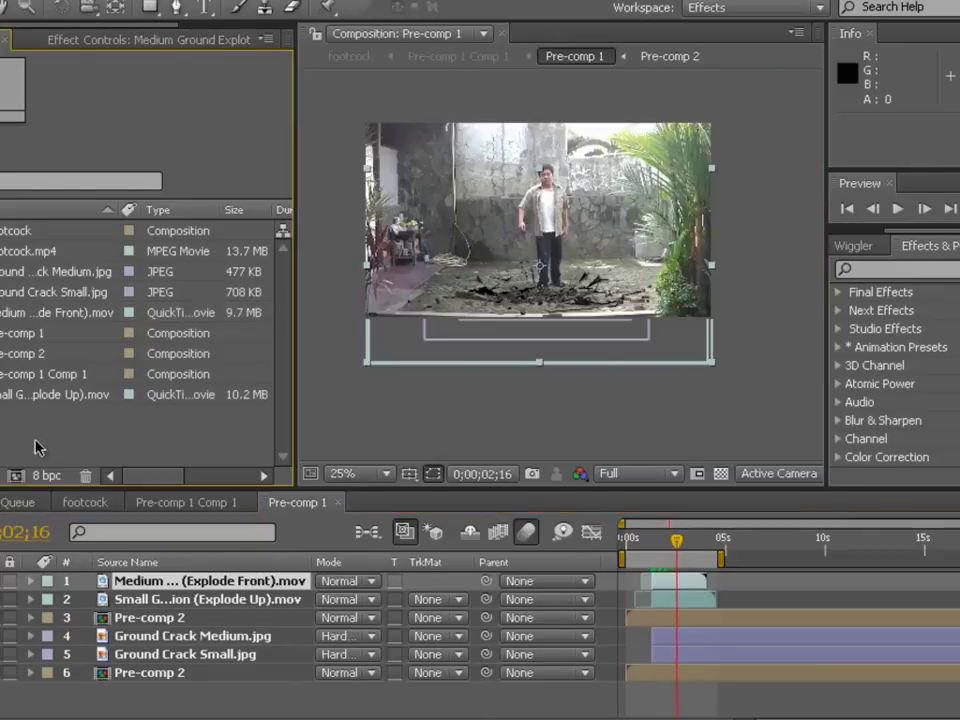
# Import the Big Ground Explotion (Explode Up) movie and place it in Pre-comp 1 as the uppermost layer, centred on the man's feet.
pyautogui.doubleClick(82, 445)
pyautogui.doubleClick(356, 215)
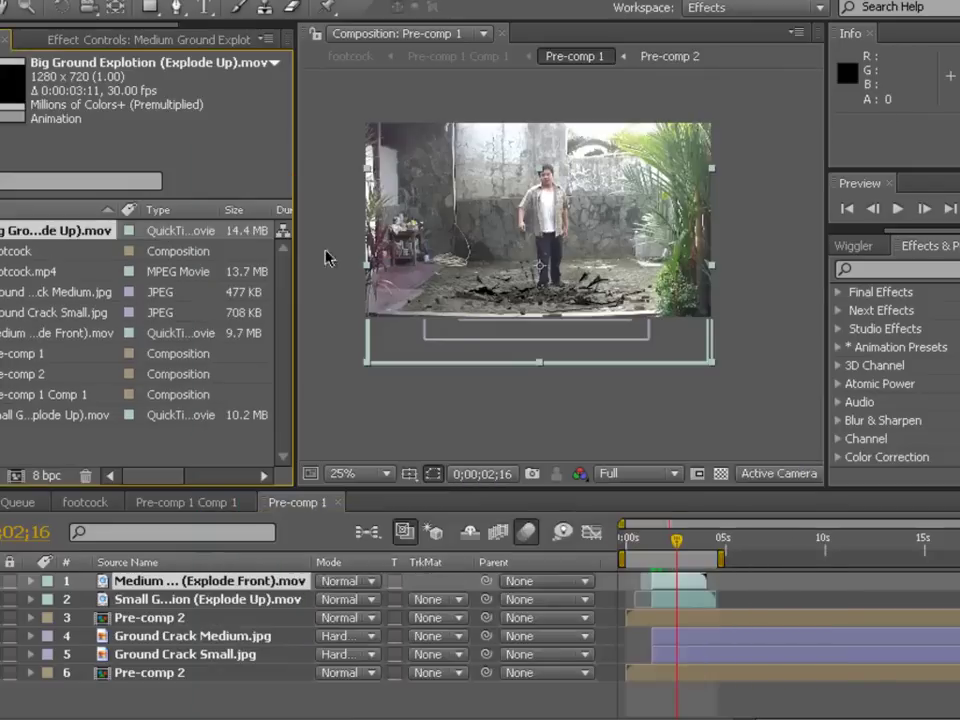
pyautogui.moveTo(78, 240); pyautogui.dragTo(548, 265)
pyautogui.scroll(1, 548, 265)
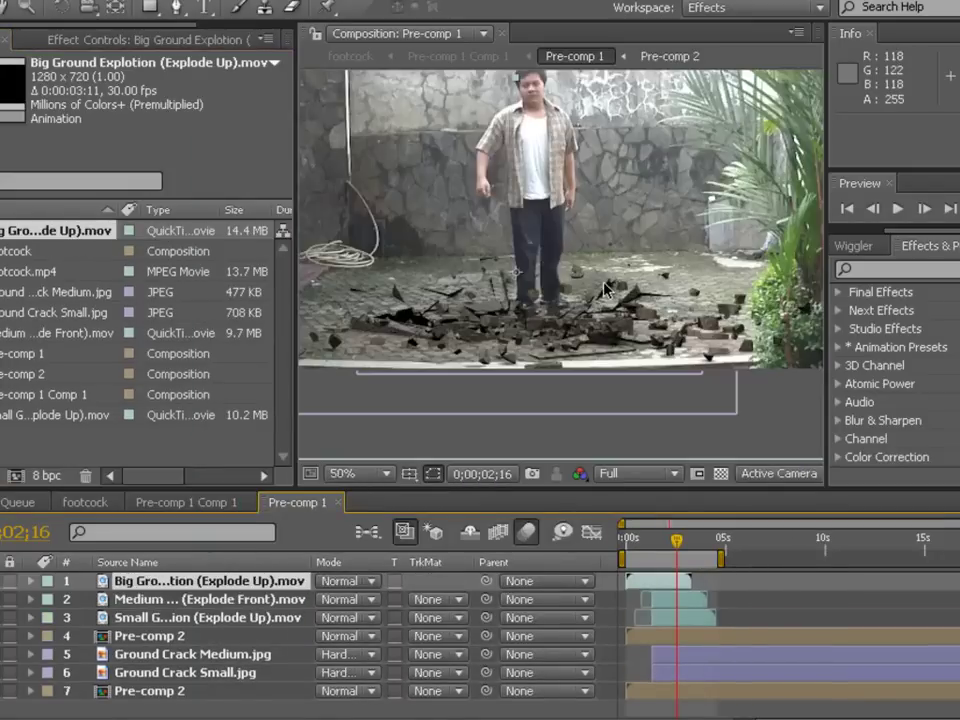
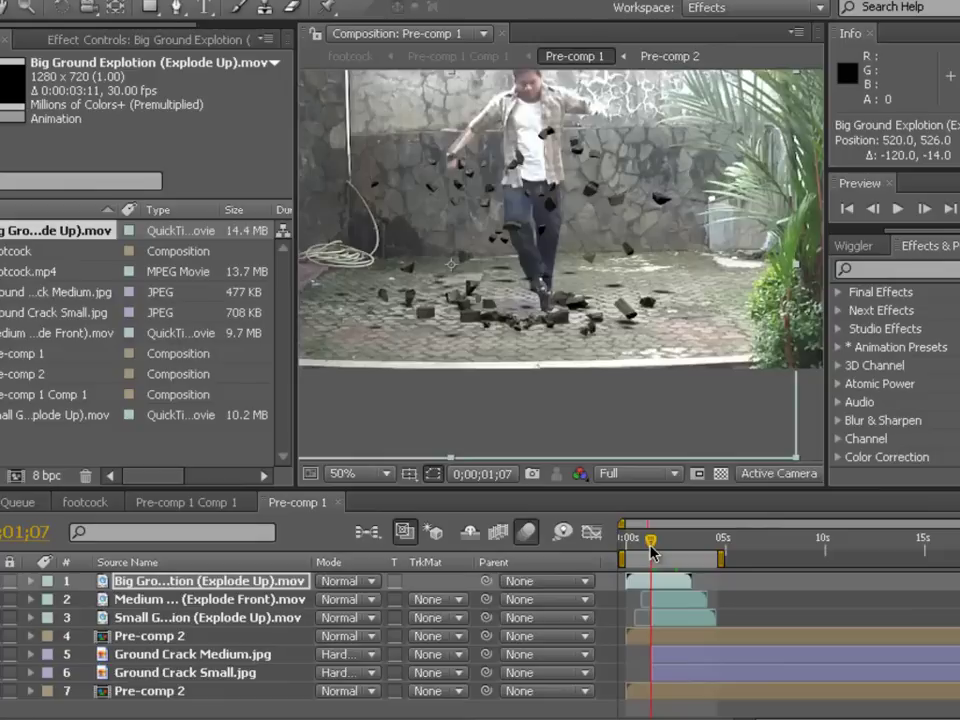
# Slide the Big Ground Explotion (Explode Up) layer later so its burst begins at 0;00;01;09, and recentre its debris on the man's feet.
pyautogui.click(923, 208)
pyautogui.click(923, 208)
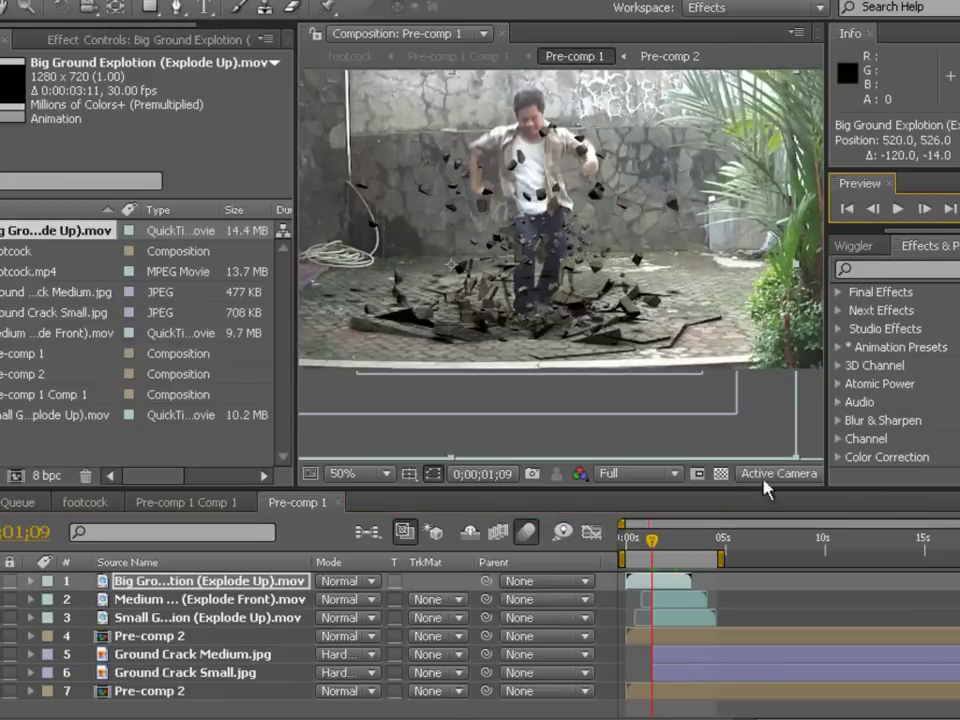
pyautogui.moveTo(664, 578); pyautogui.dragTo(676, 585)
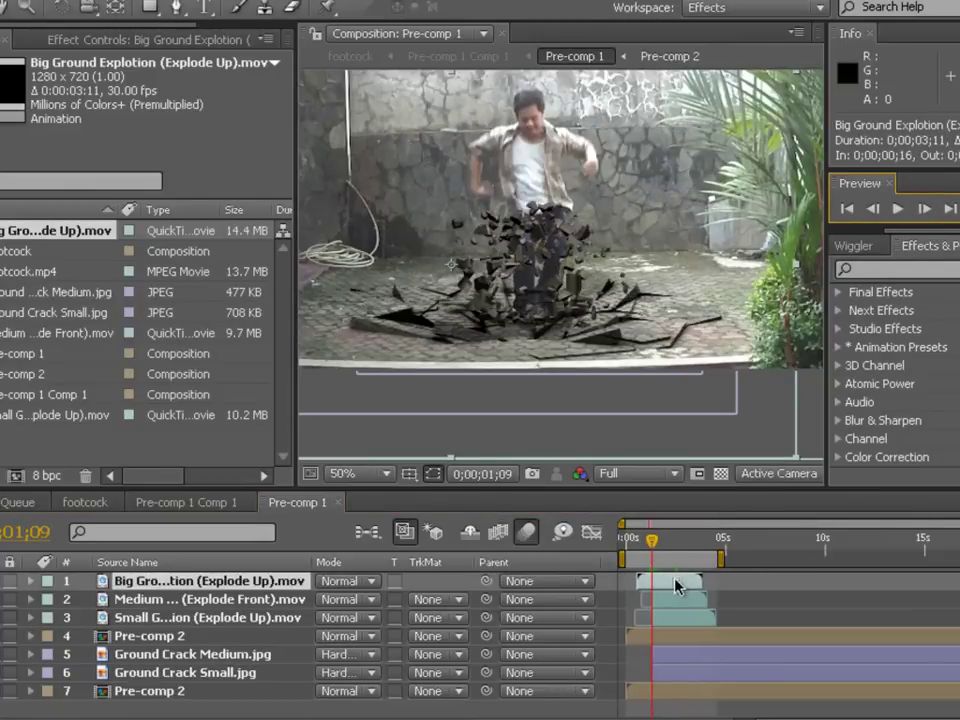
pyautogui.moveTo(480, 268); pyautogui.dragTo(489, 280)
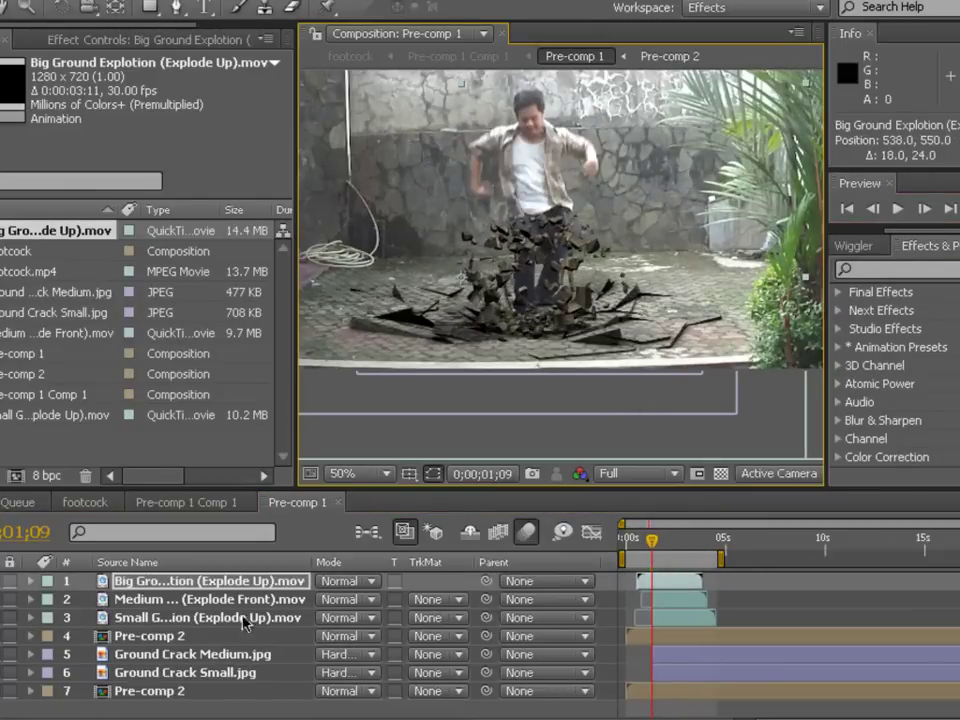
# Move the Big Ground Explotion (Explode Up) layer below the Small Ground Explotion layer and trim its start to the landing frame 0;00;01;09.
pyautogui.moveTo(223, 583); pyautogui.dragTo(226, 630)
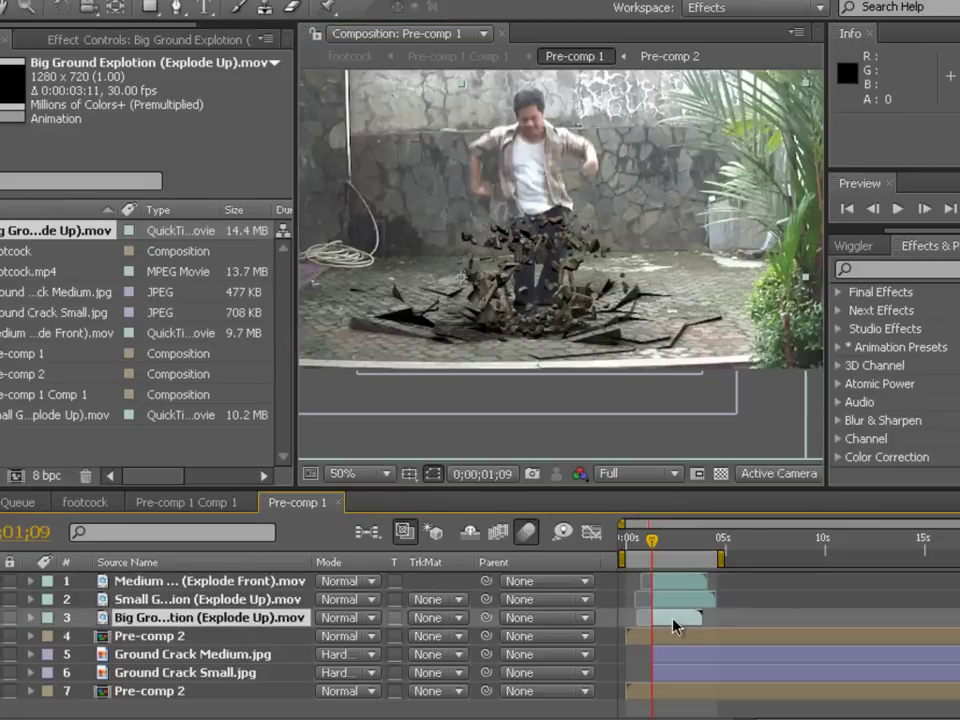
pyautogui.scroll(-1, 629, 272)
pyautogui.click(645, 474)
pyautogui.click(660, 429)
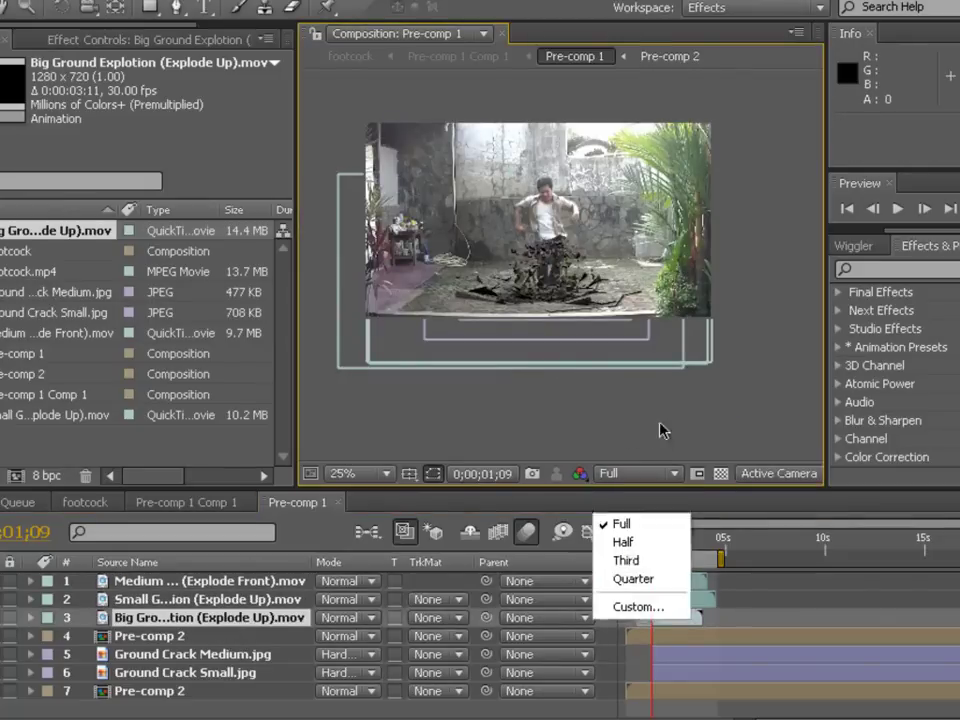
# Play back the landing from about 0;00;00;28 and inspect the combined debris up close at 0;00;01;12.
pyautogui.moveTo(652, 541); pyautogui.dragTo(643, 541)
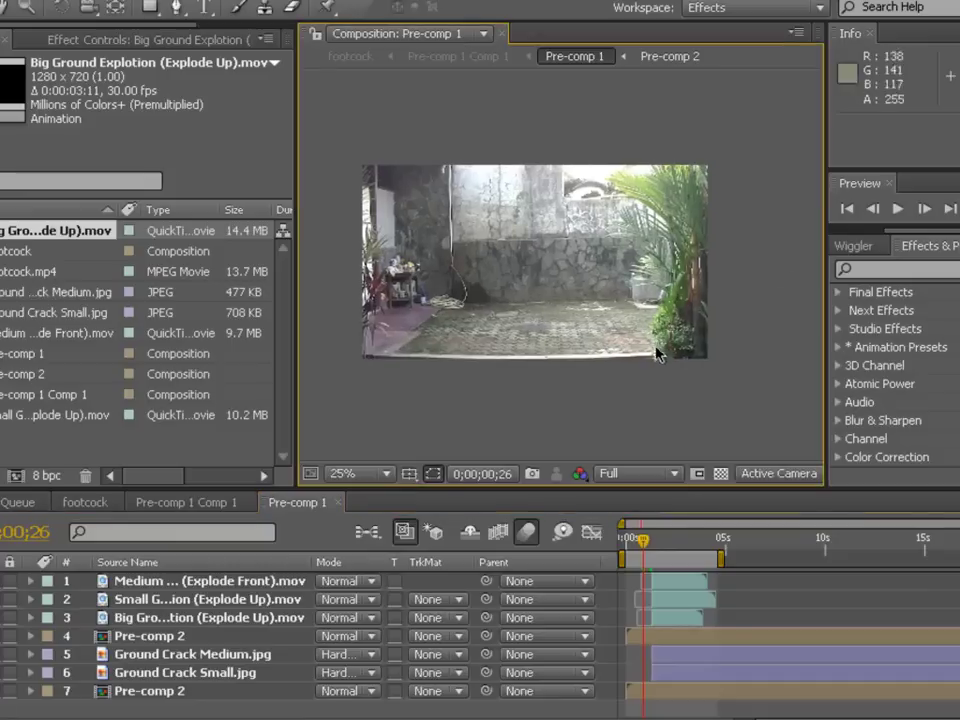
pyautogui.click(899, 208)
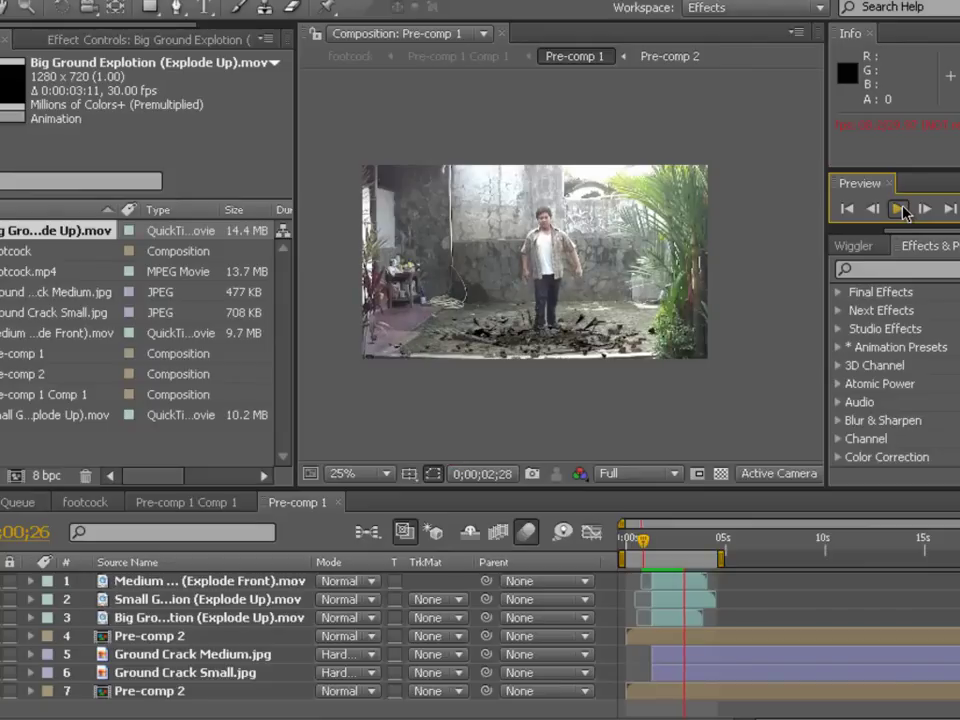
pyautogui.click(645, 552)
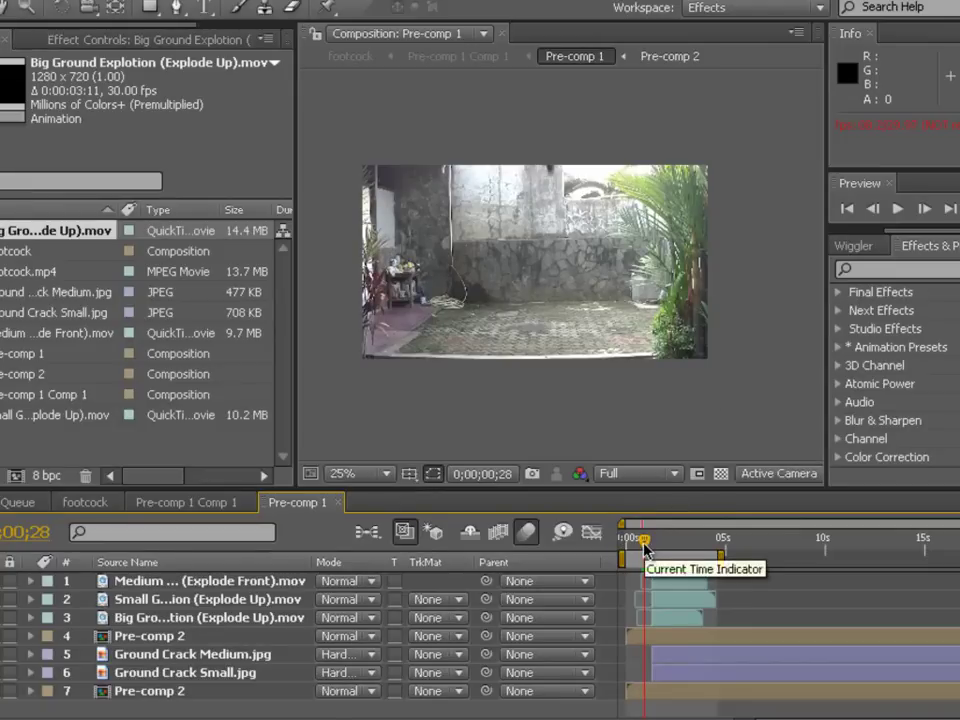
pyautogui.click(898, 210)
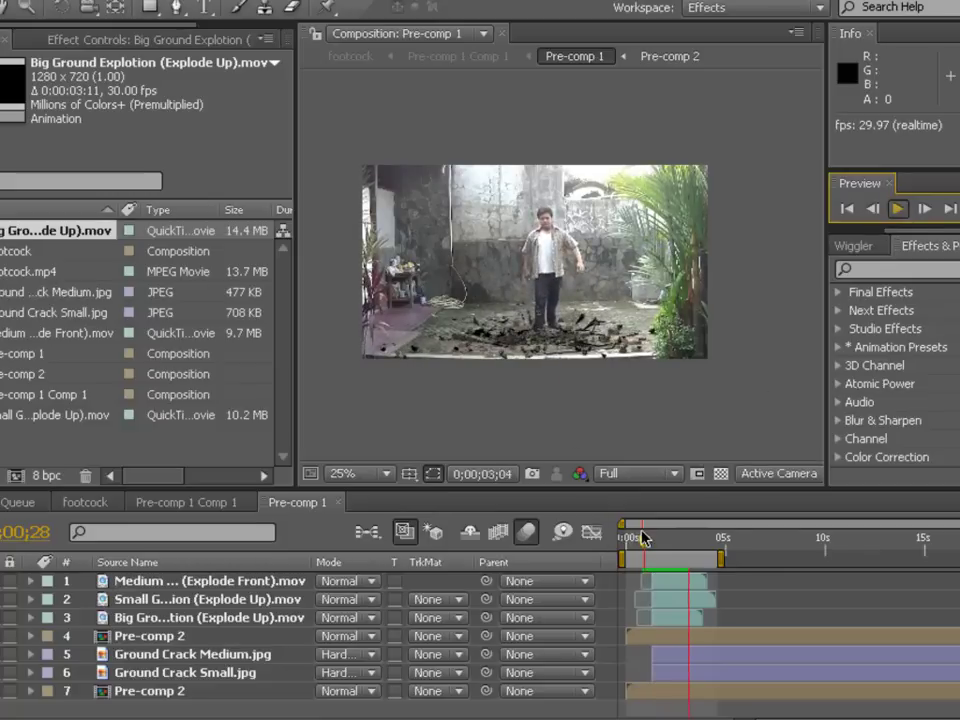
pyautogui.click(643, 538)
pyautogui.click(898, 210)
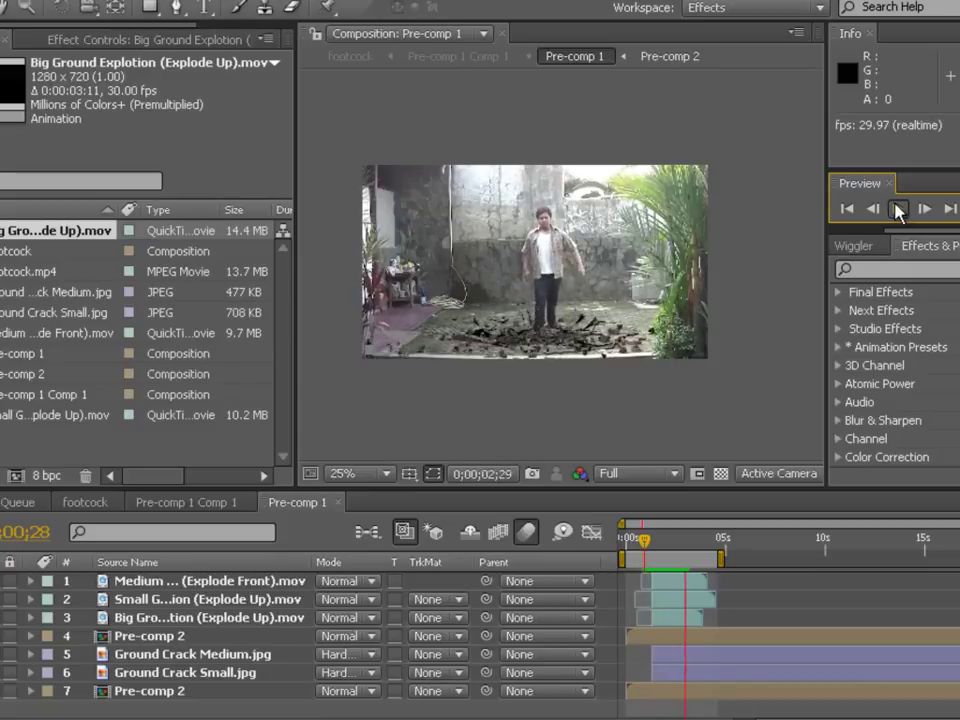
pyautogui.moveTo(646, 547); pyautogui.dragTo(654, 547)
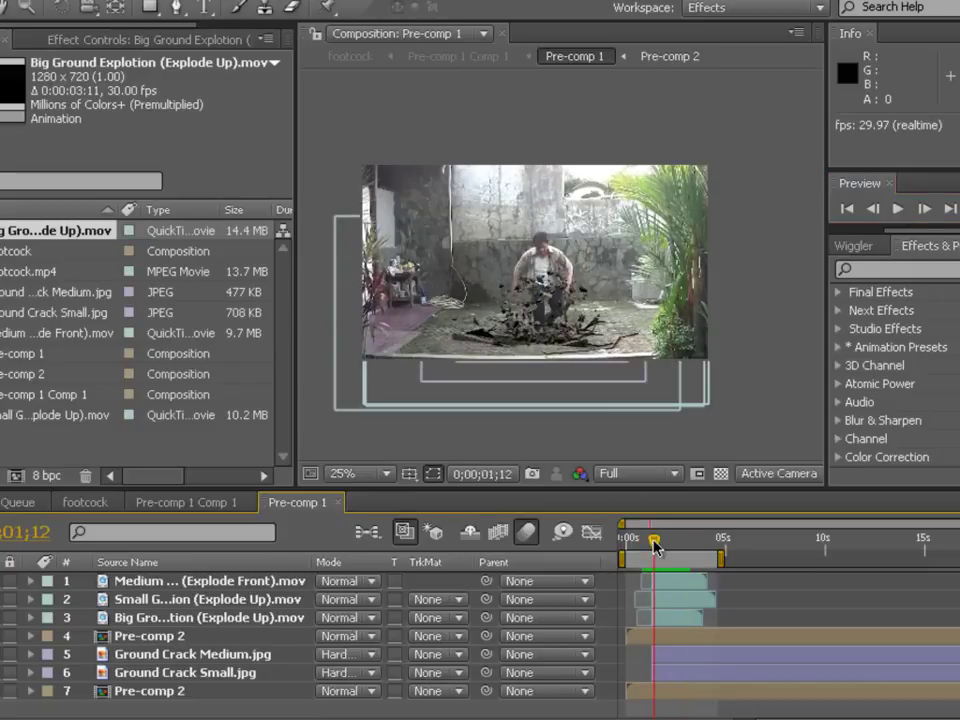
pyautogui.scroll(2, 640, 416)
pyautogui.moveTo(625, 390); pyautogui.dragTo(648, 234)
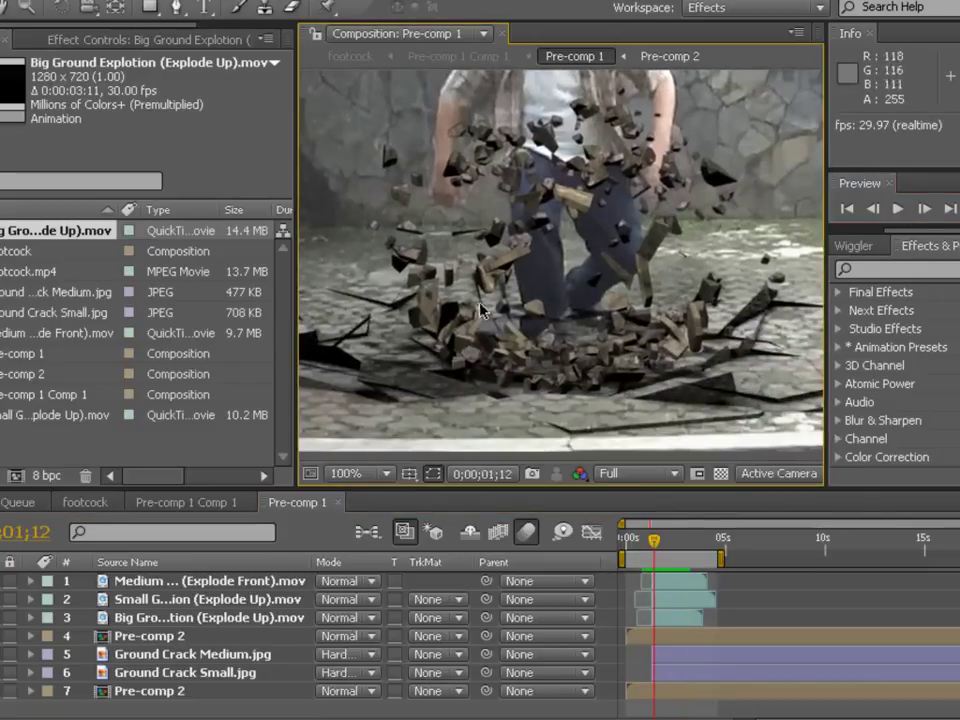
pyautogui.scroll(-2, 700, 260)
pyautogui.scroll(-2, 700, 272)
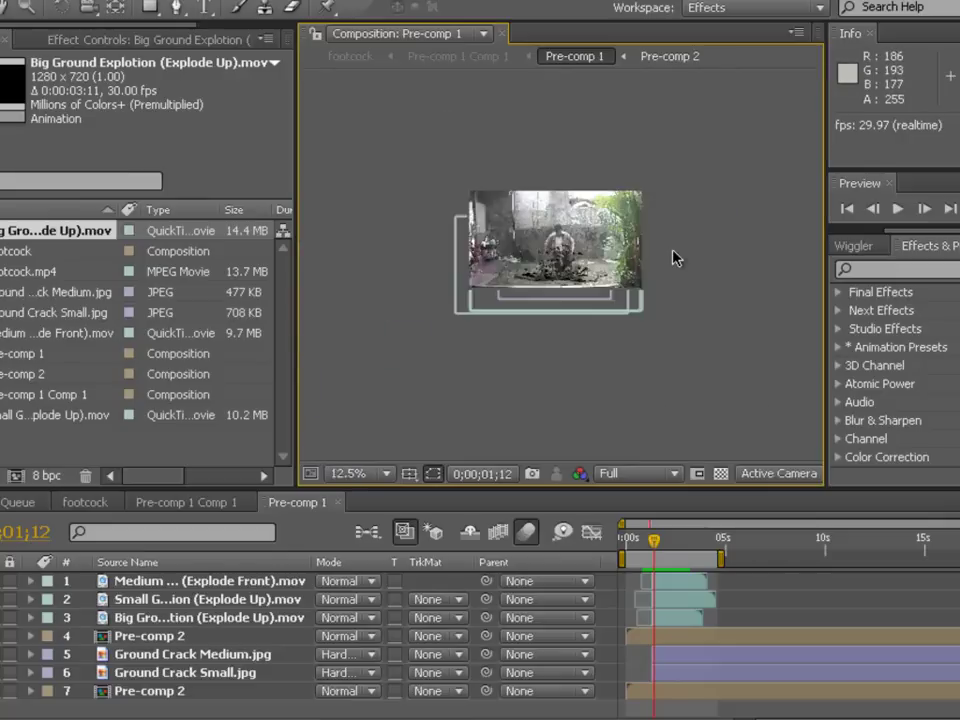
pyautogui.scroll(2, 675, 257)
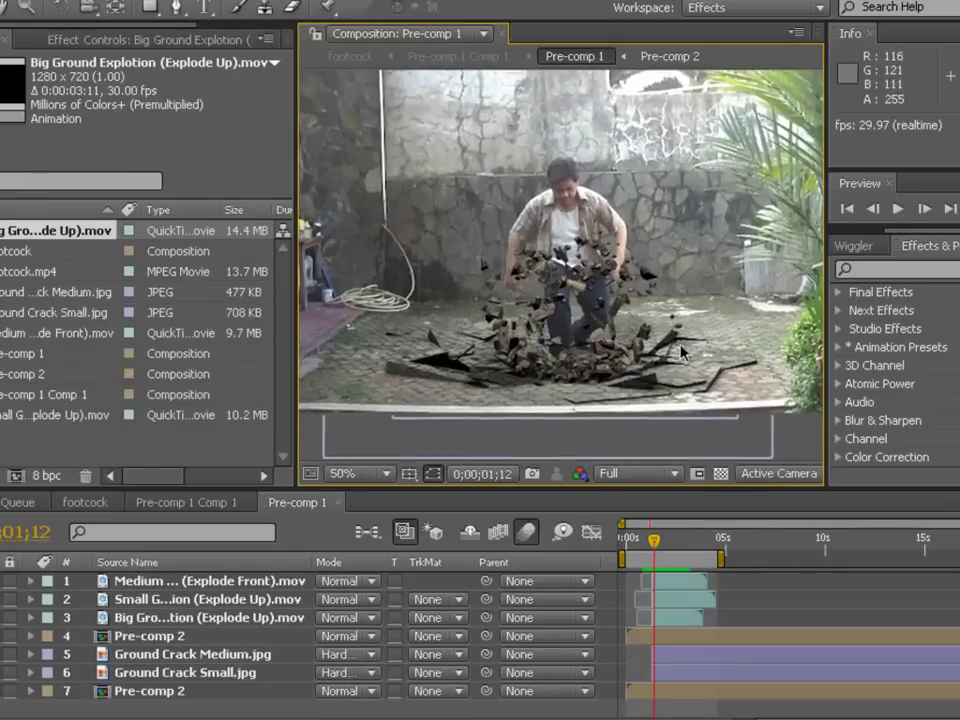
# Try a Levels effect on the Red channel of the Medium Ground Explotion (Explode Front) layer and remove the effect.
pyautogui.click(670, 587)
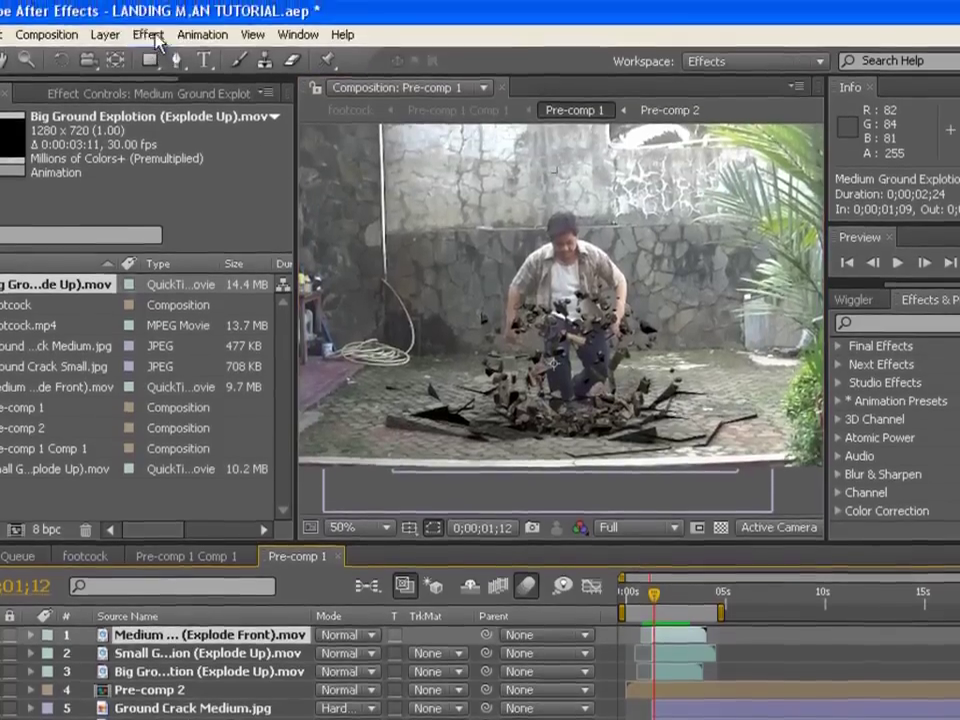
pyautogui.click(150, 35)
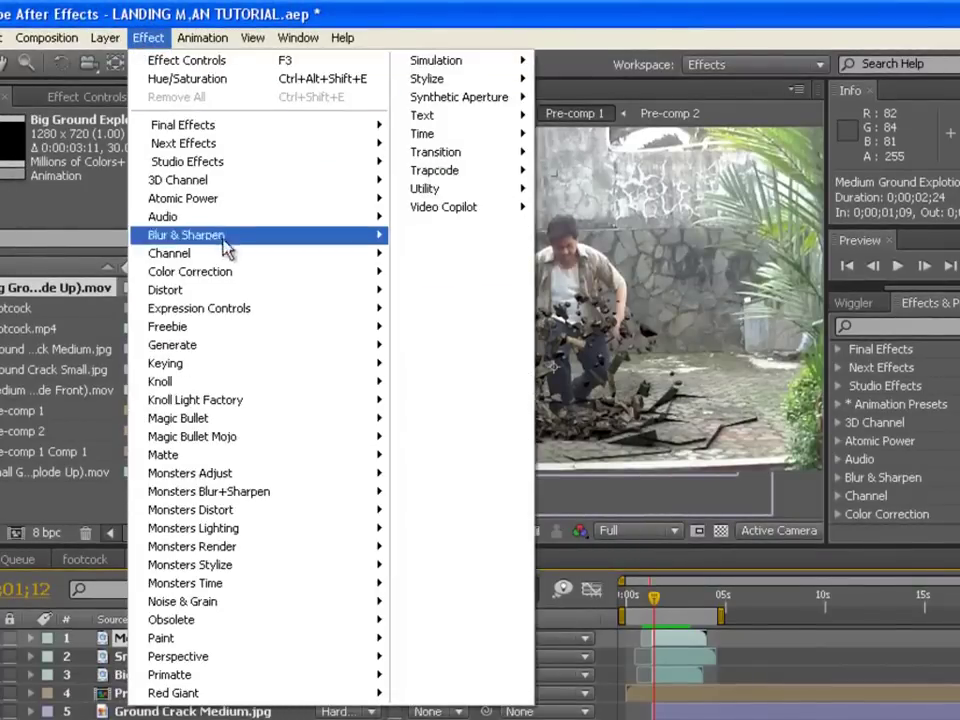
pyautogui.moveTo(249, 273)
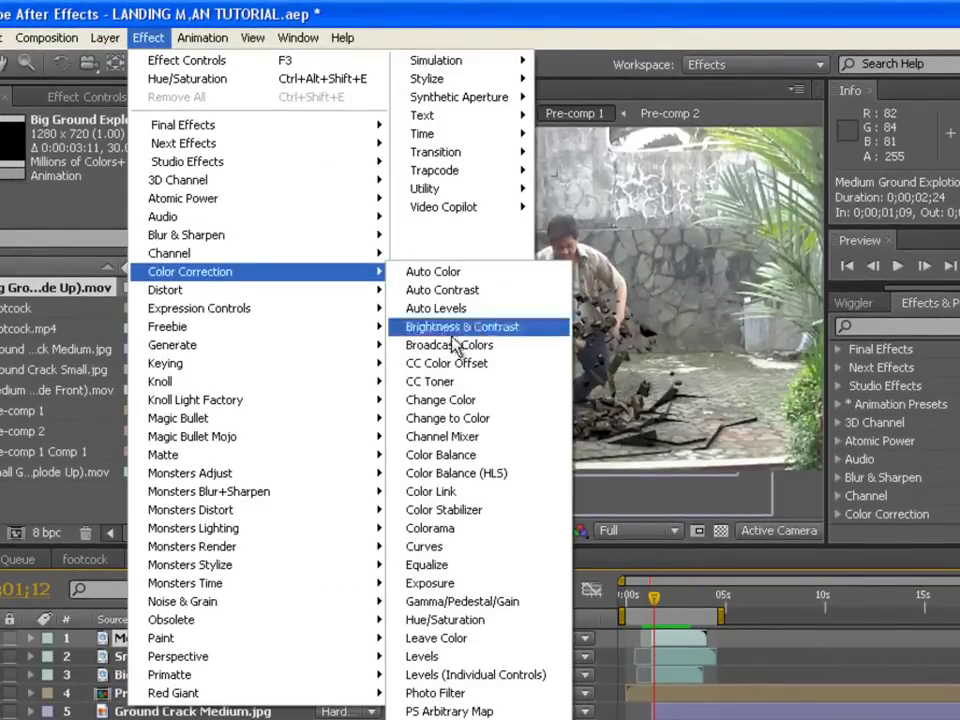
pyautogui.click(429, 658)
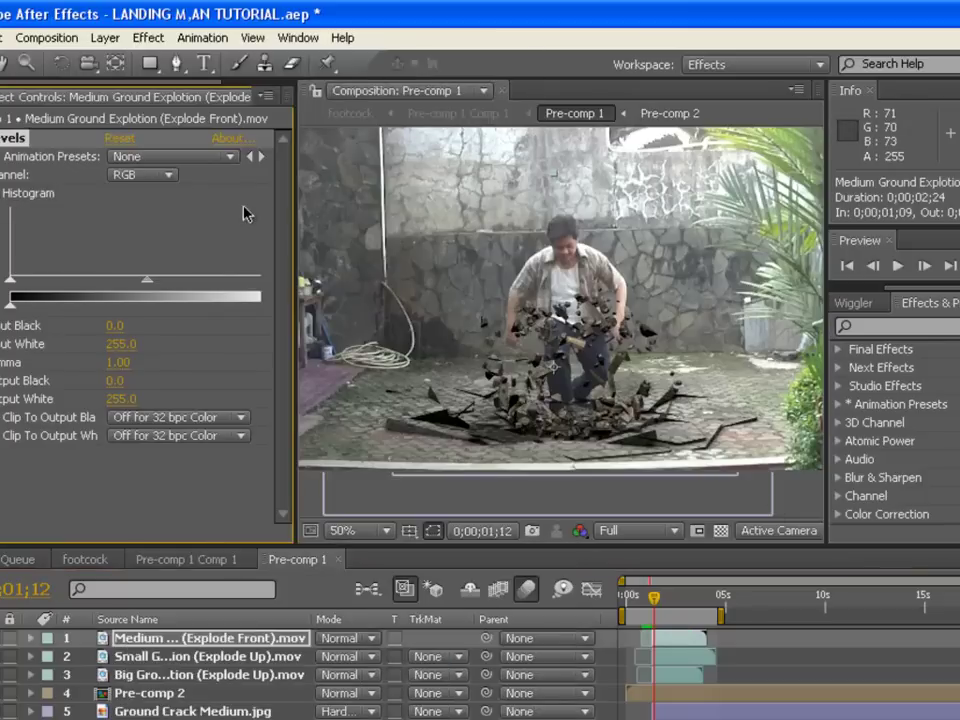
pyautogui.click(155, 180)
pyautogui.click(135, 193)
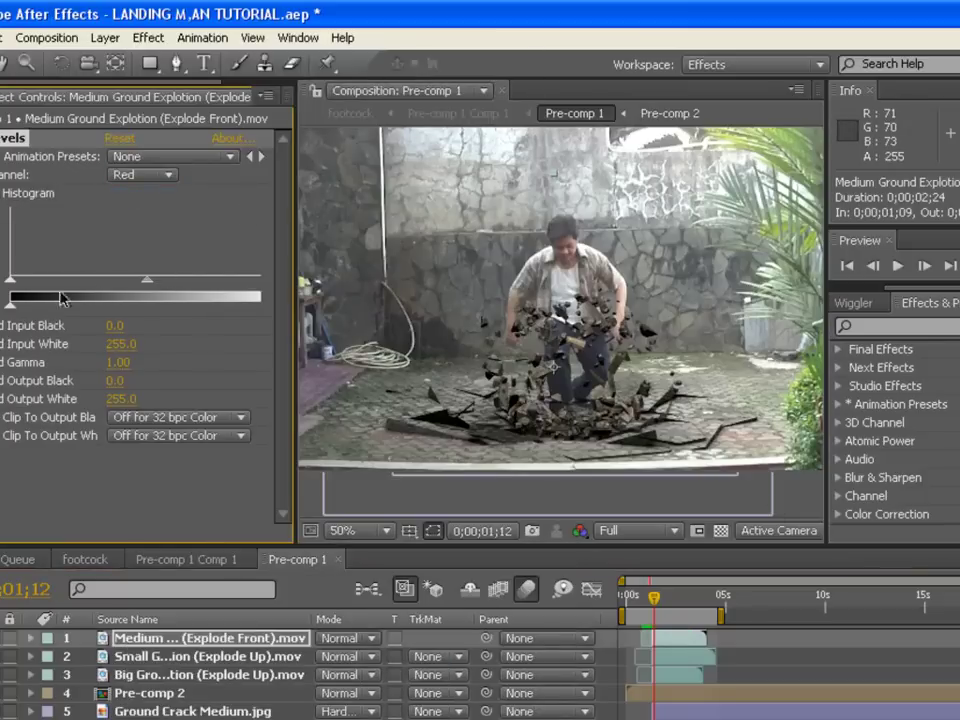
pyautogui.moveTo(15, 306)
pyautogui.mouseDown()
pyautogui.moveTo(113, 312)
pyautogui.moveTo(10, 306)
pyautogui.mouseUp()
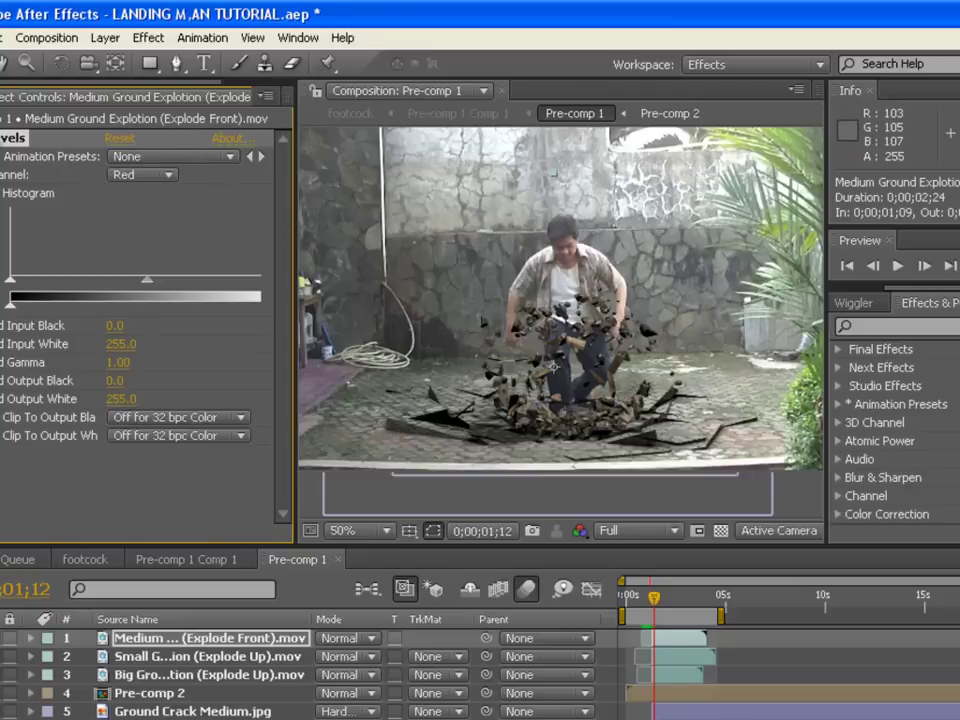
pyautogui.press('Delete')
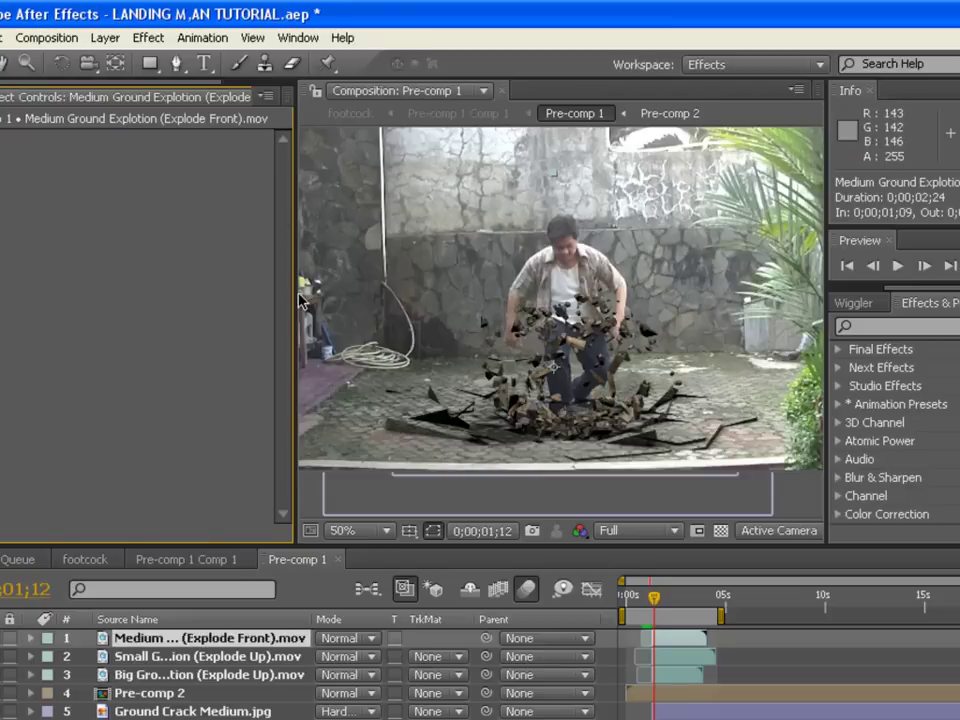
# Widen the composition view and extend the end of the work area to 0;00;13;20.
pyautogui.moveTo(296, 294); pyautogui.dragTo(167, 294)
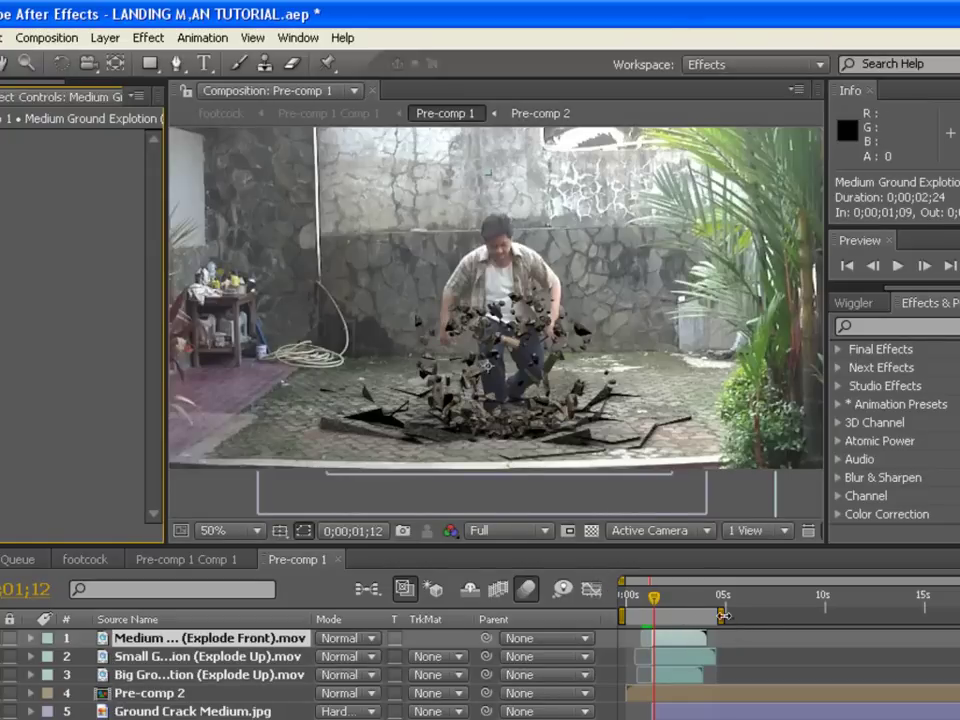
pyautogui.moveTo(722, 614); pyautogui.dragTo(893, 614)
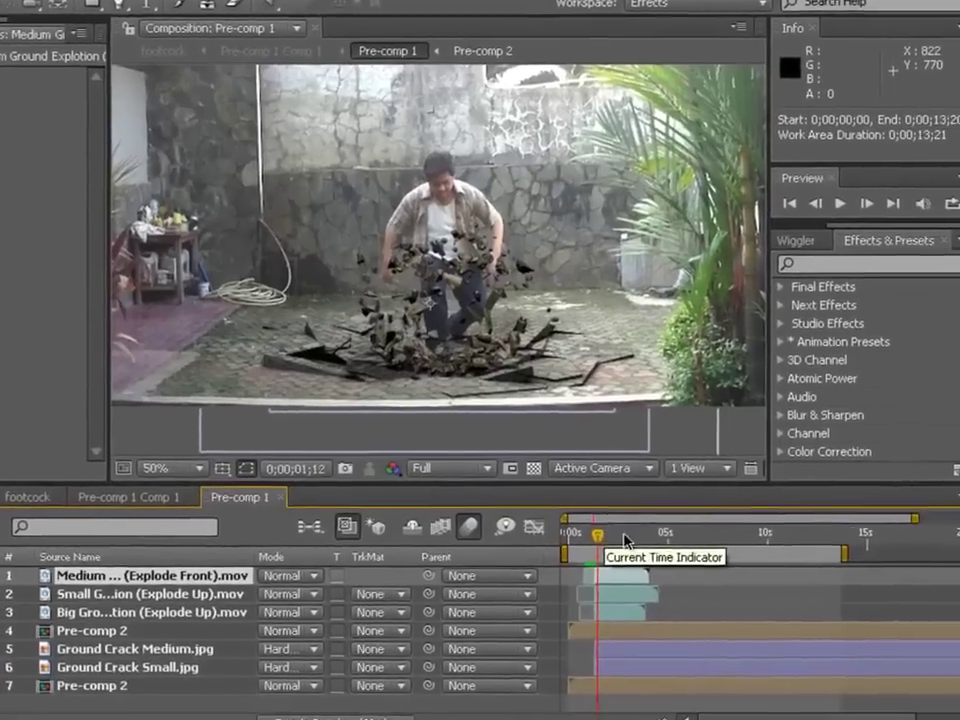
# Examine how the debris on the ground changes where the three explosion layers end, between about 0;00;03;12 and 0;00;06;18.
pyautogui.moveTo(623, 540); pyautogui.dragTo(702, 538)
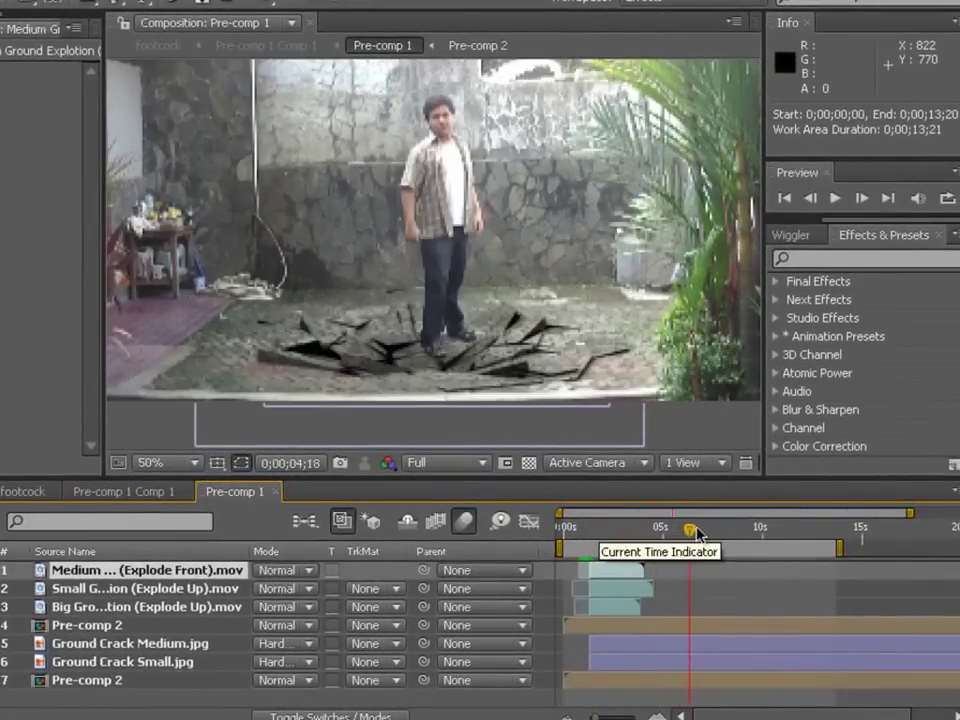
pyautogui.moveTo(637, 531); pyautogui.dragTo(653, 527)
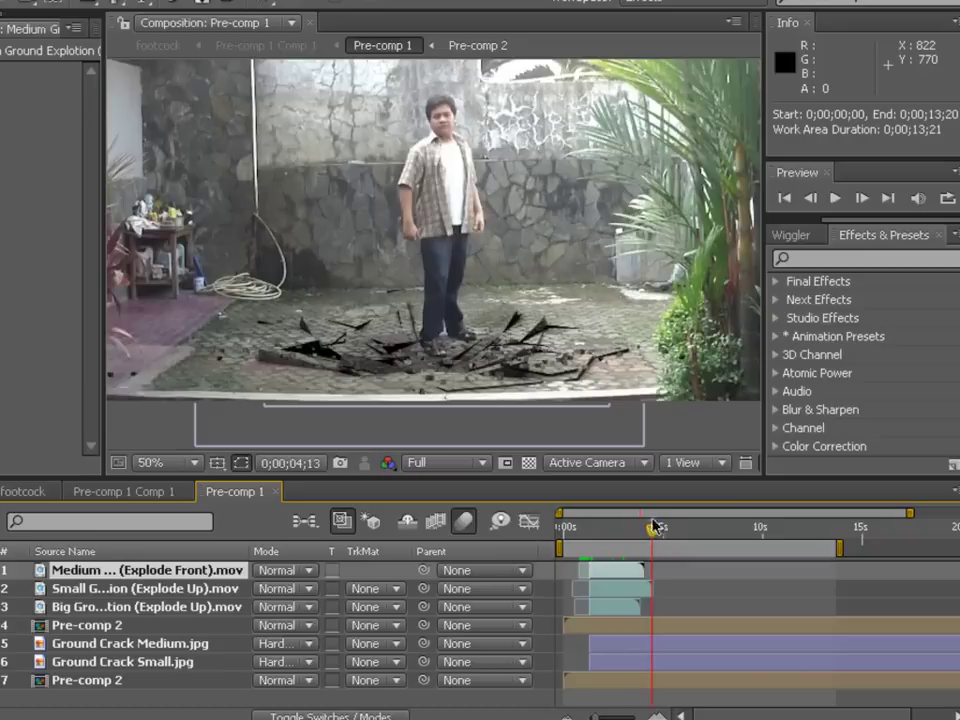
pyautogui.click(624, 591)
pyautogui.click(624, 606)
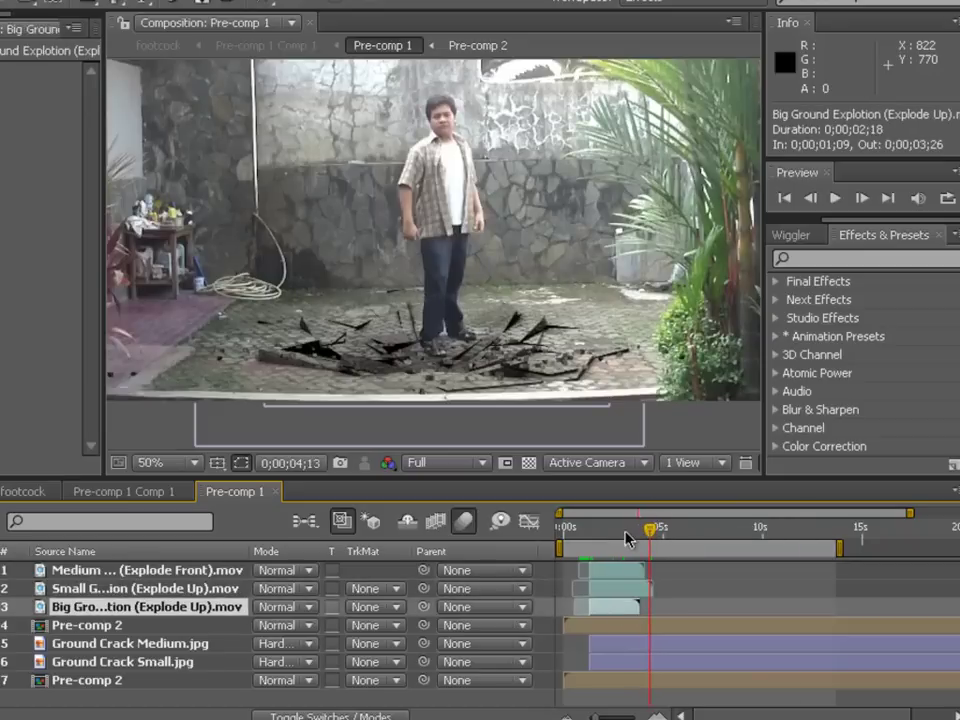
pyautogui.click(623, 531)
pyautogui.moveTo(622, 535); pyautogui.dragTo(695, 533)
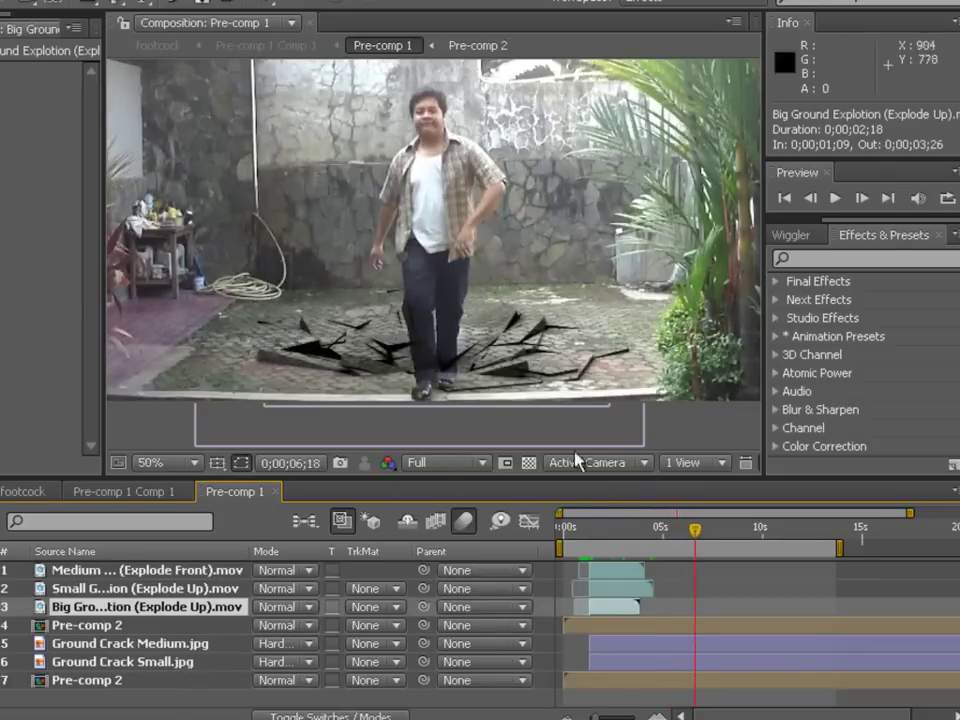
pyautogui.click(639, 530)
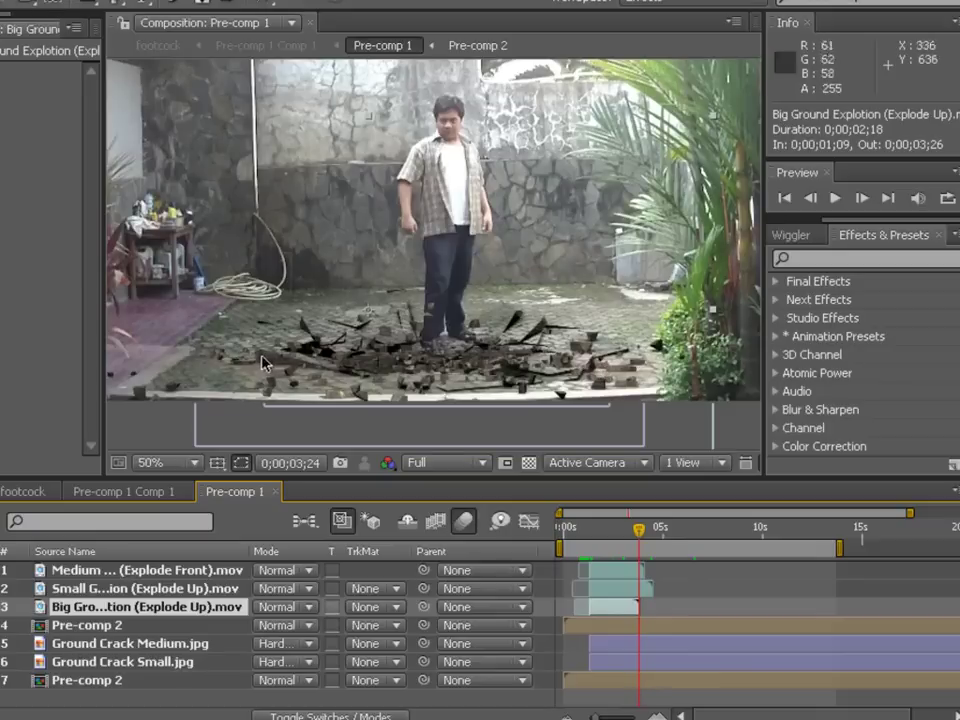
pyautogui.click(658, 527)
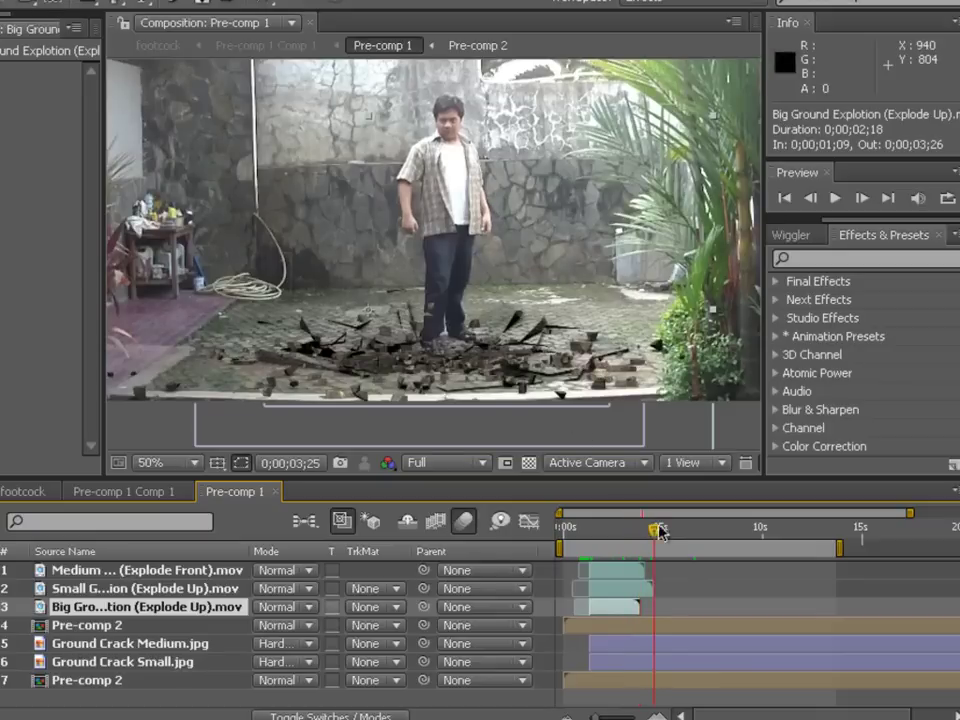
pyautogui.moveTo(681, 527); pyautogui.dragTo(636, 524)
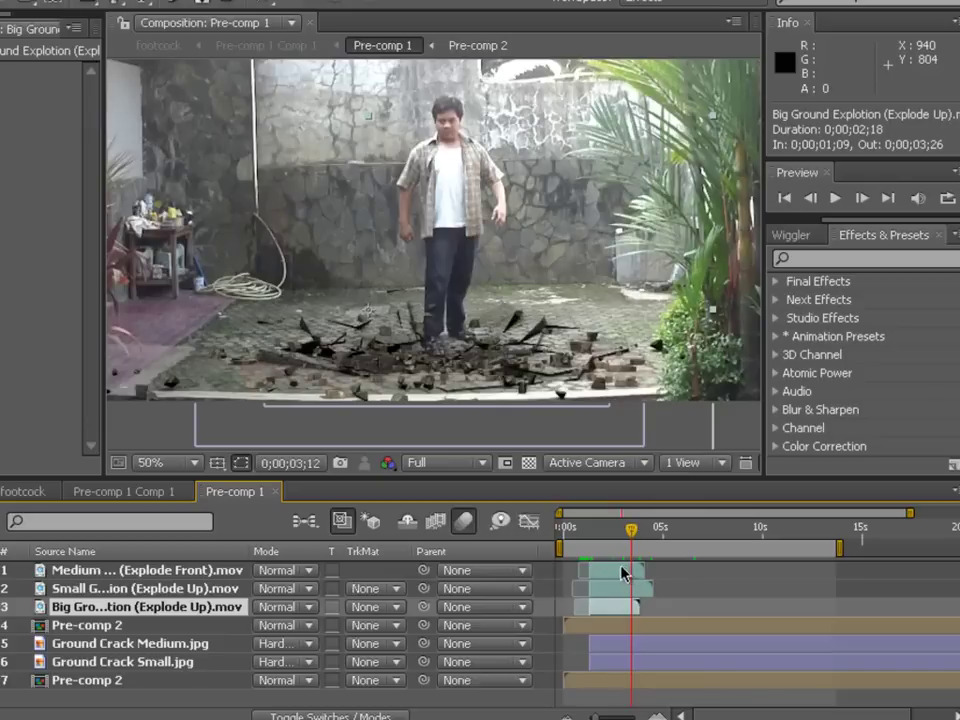
# Isolate the Medium Ground Explotion (Explode Front) layer by hiding the Small and Big explosion layers, and go to its last frame, 0;00;04;02.
pyautogui.click(622, 573)
pyautogui.moveTo(631, 540); pyautogui.dragTo(643, 541)
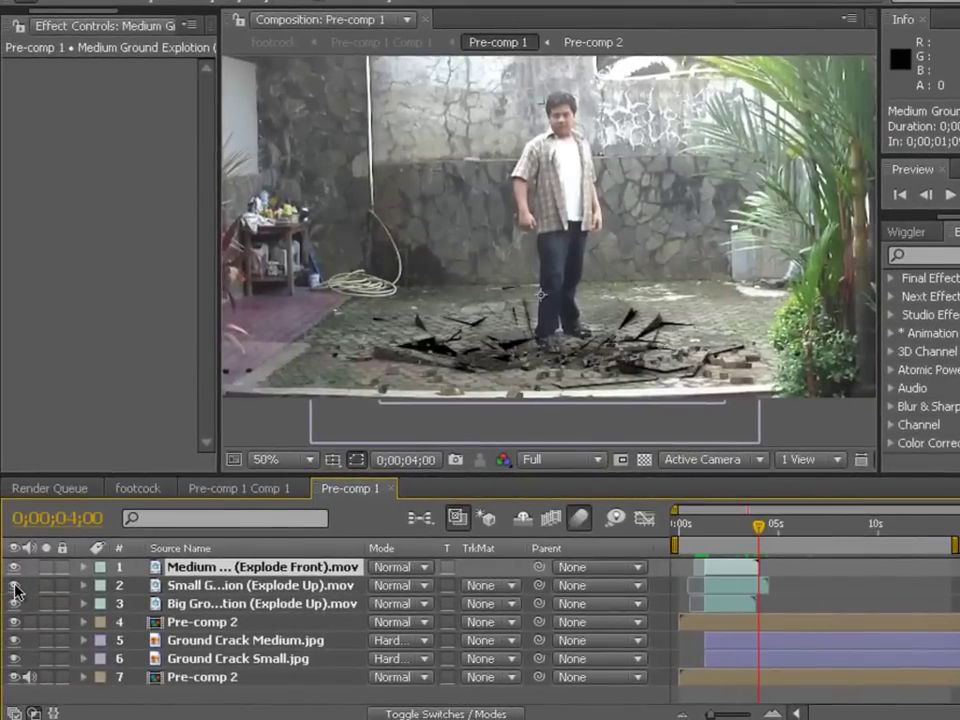
pyautogui.click(15, 585)
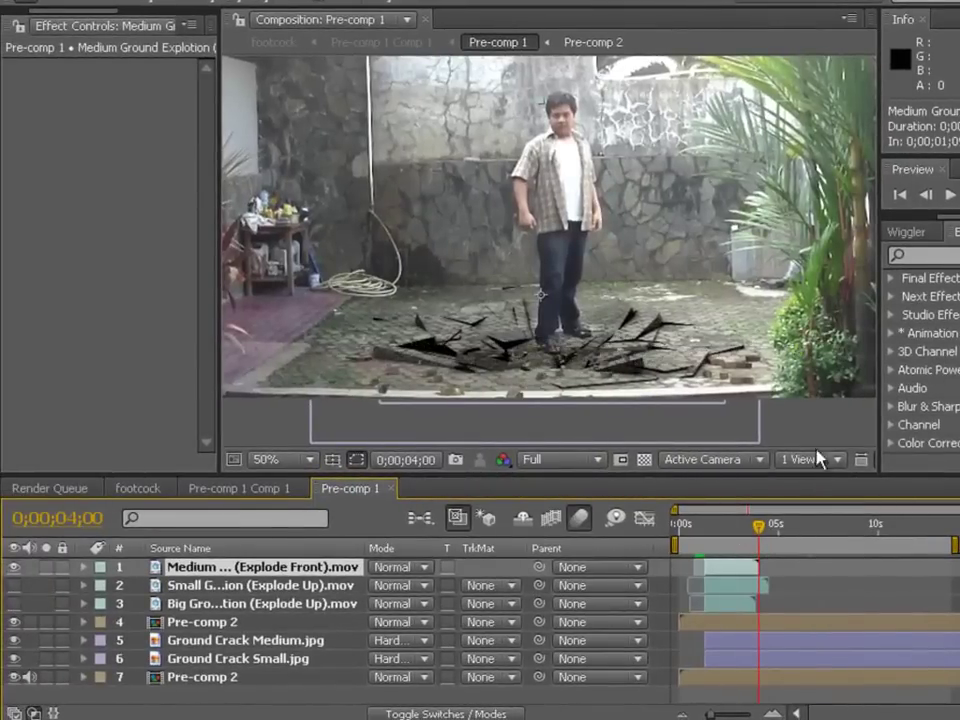
pyautogui.click(958, 195)
pyautogui.click(958, 195)
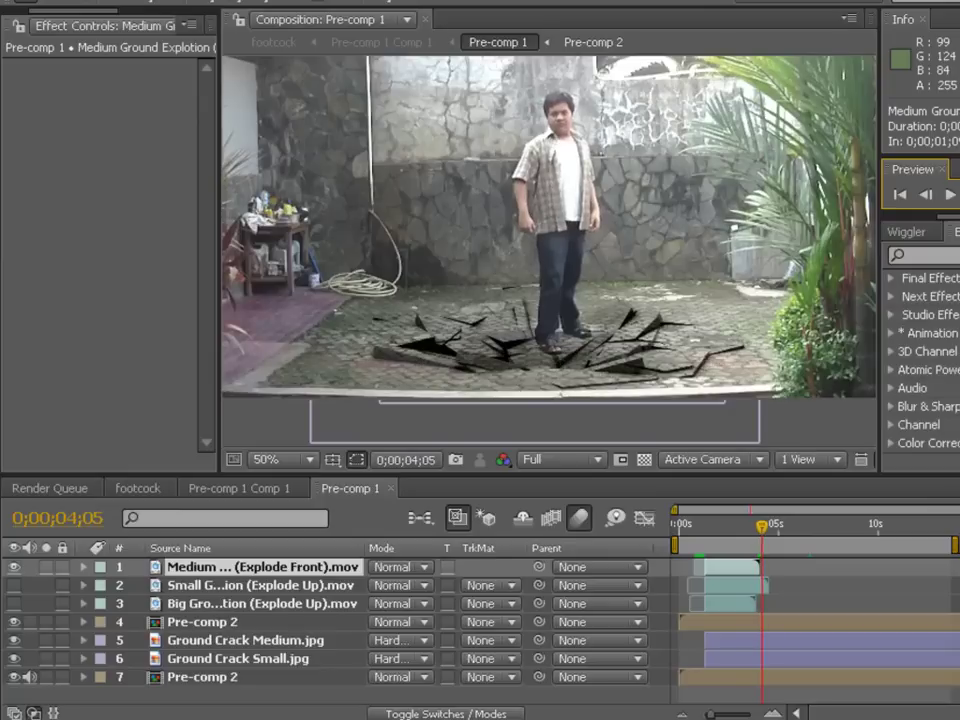
pyautogui.click(932, 197)
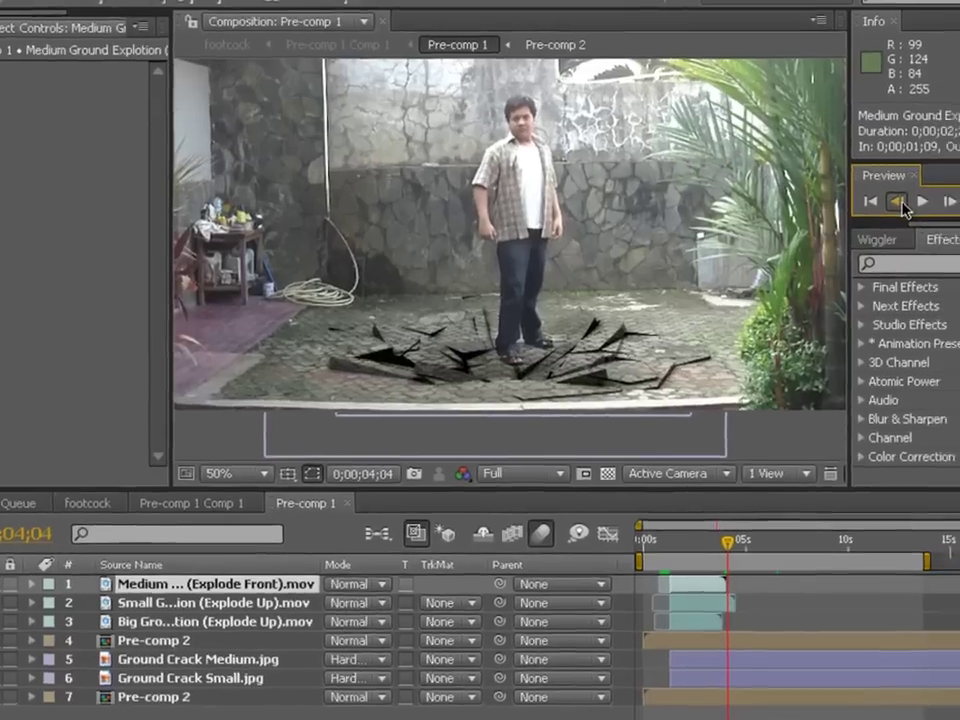
pyautogui.click(928, 196)
pyautogui.click(928, 196)
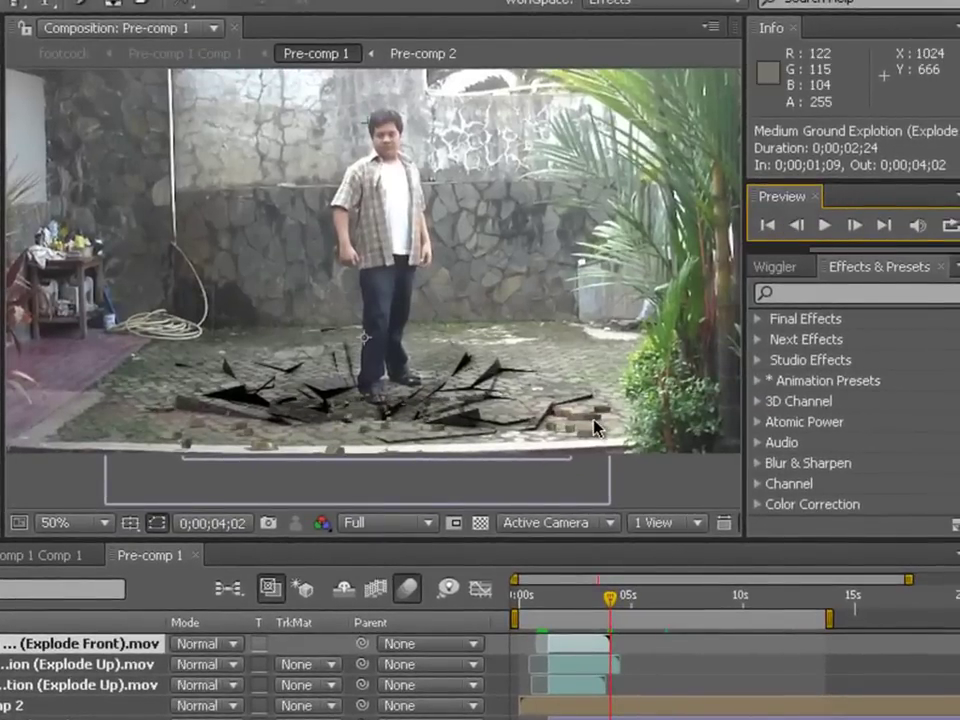
# Duplicate the Medium Ground Explotion (Explode Front) layer and apply Freeze Frame to the copy at 0;00;04;02.
pyautogui.click(592, 647)
pyautogui.hotkey('ctrl', 'd')
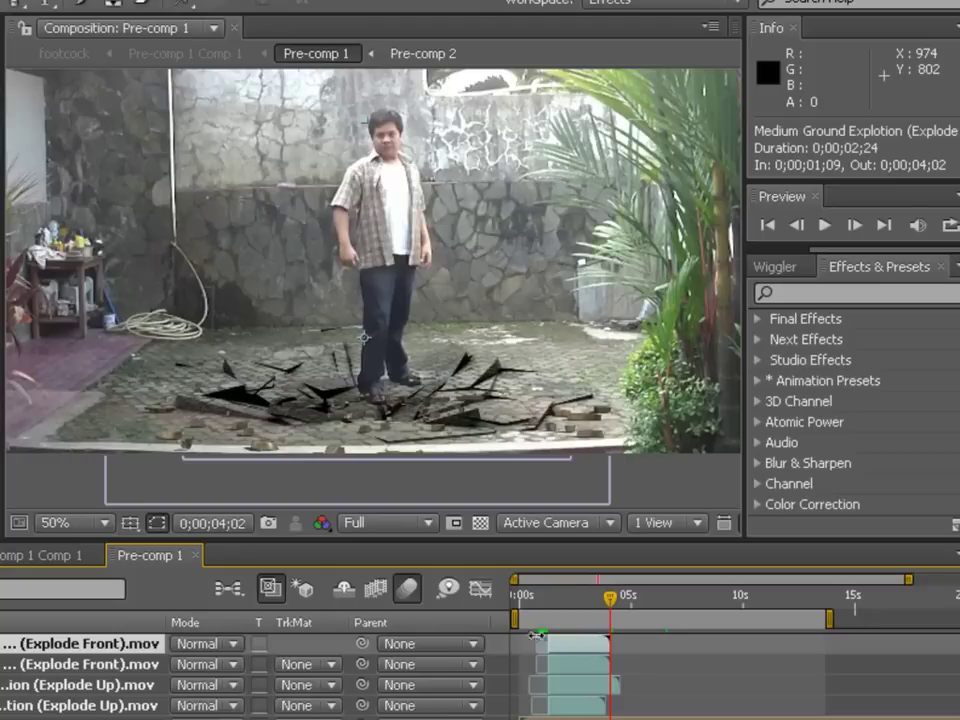
pyautogui.rightClick(590, 645)
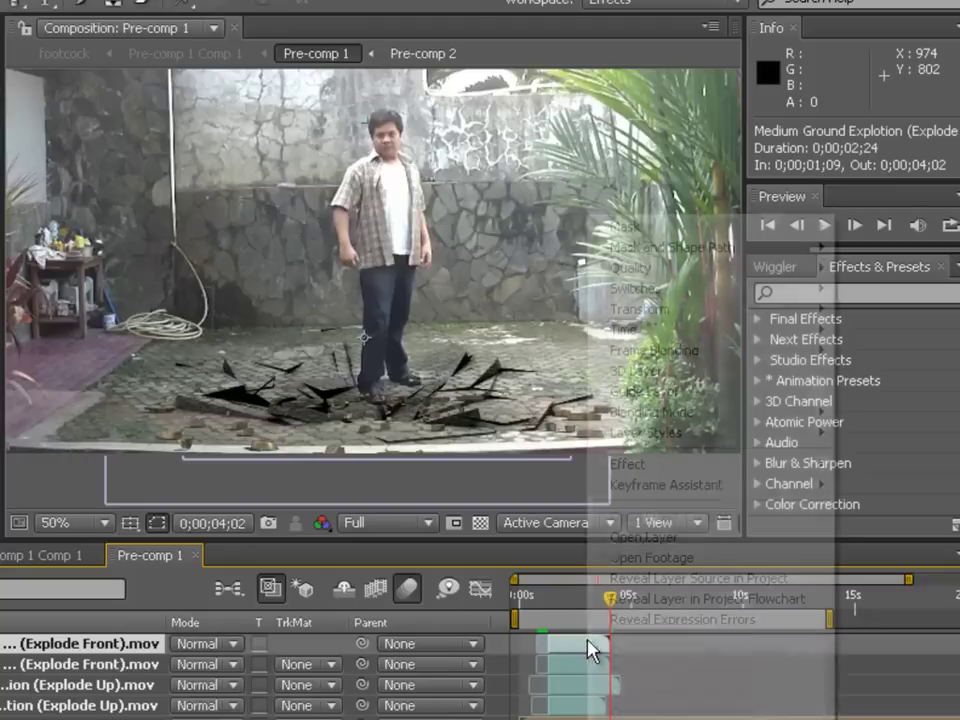
pyautogui.moveTo(690, 334)
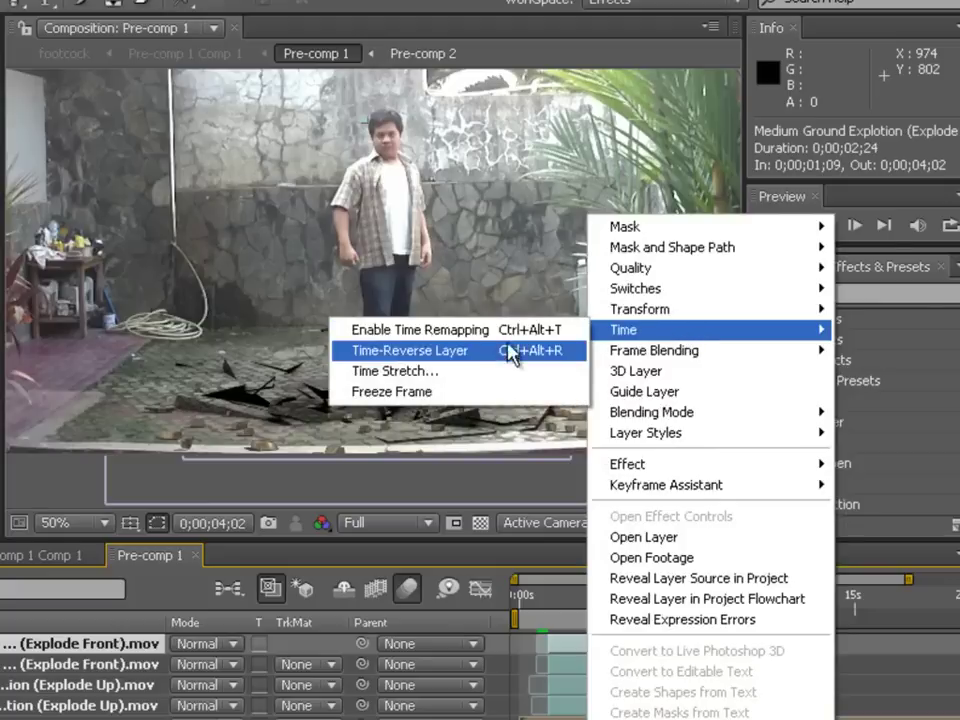
pyautogui.click(473, 392)
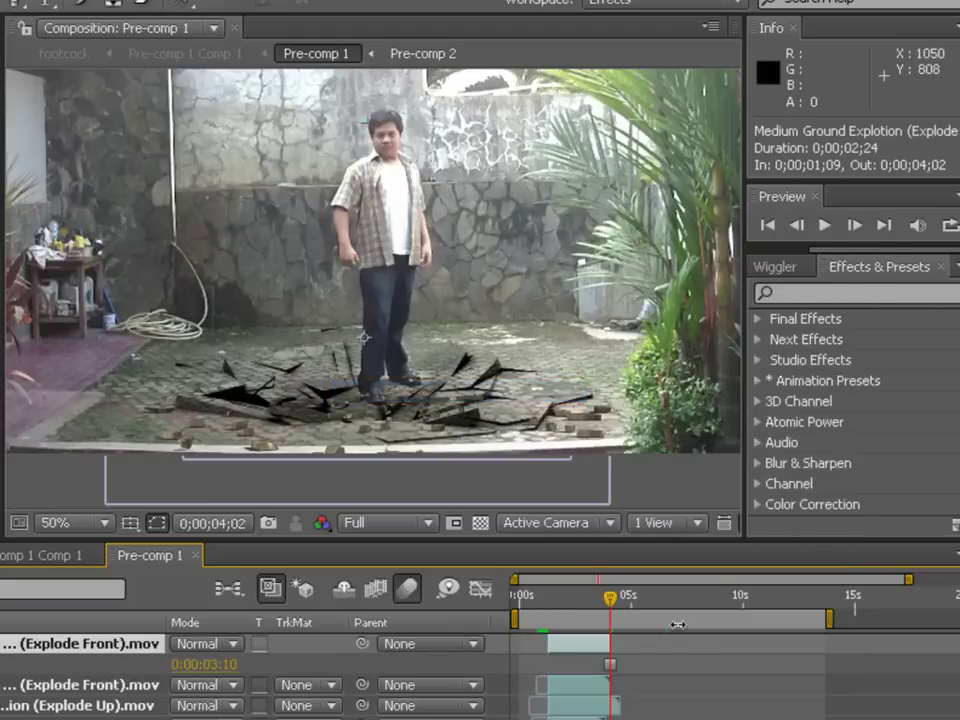
# Make the frozen copy start at 0;00;04;02, extend its end to 0;00;15;07, and check the transition between the two layers.
pyautogui.moveTo(585, 654); pyautogui.dragTo(860, 630)
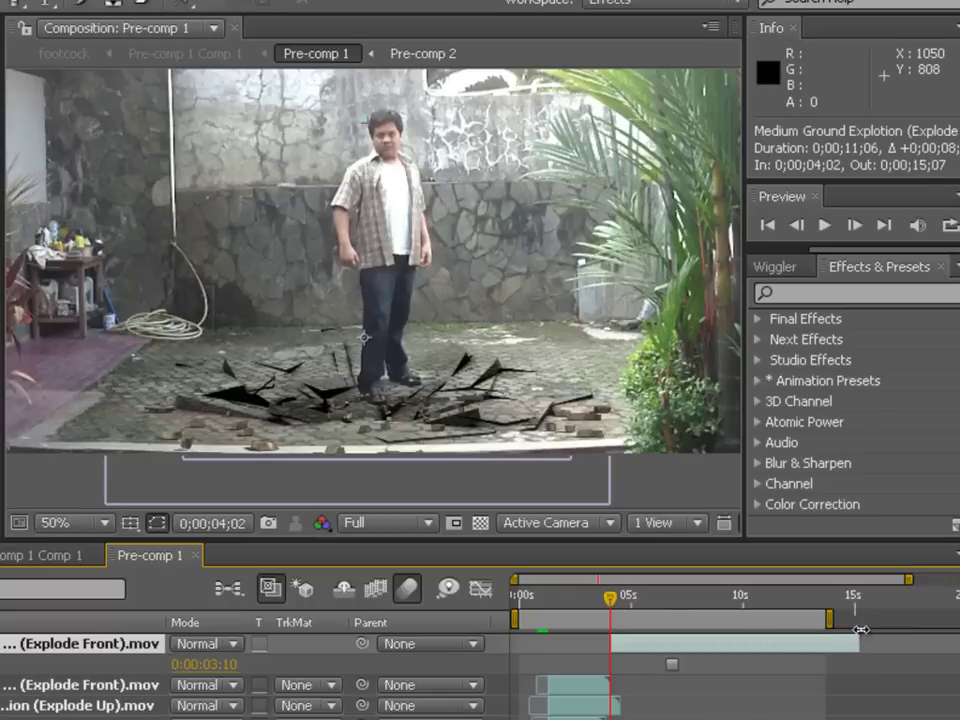
pyautogui.moveTo(617, 605); pyautogui.dragTo(647, 608)
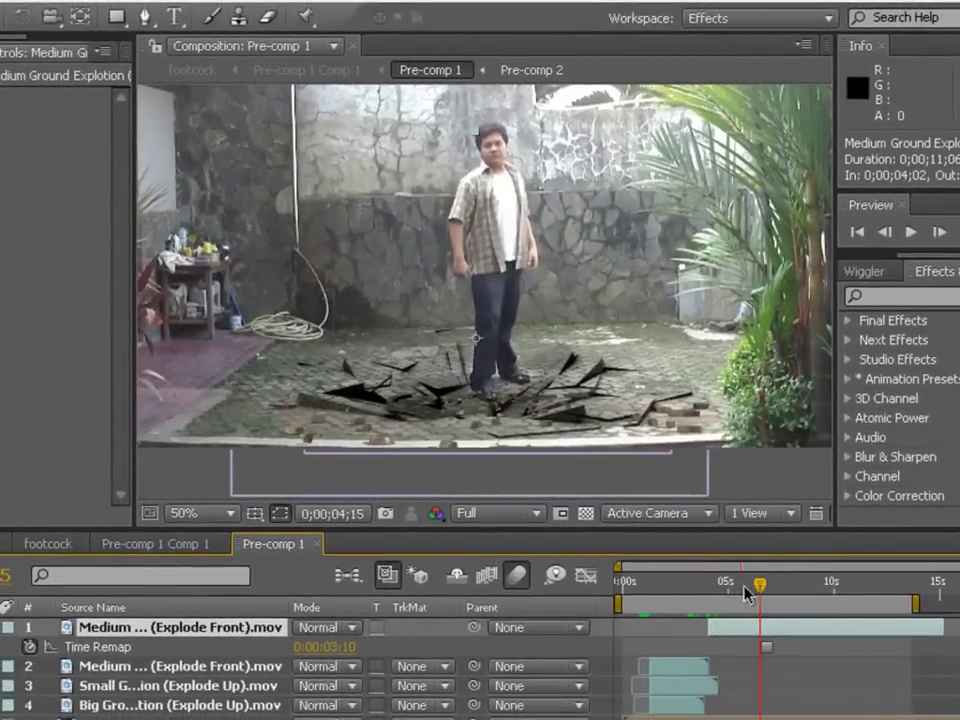
pyautogui.moveTo(748, 592); pyautogui.dragTo(708, 597)
# Pre-compose the two Medium Ground Explotion (Explode Front) layers into Pre-comp 3 with all attributes moved, and check the debris at 0;00;06;28.
pyautogui.click(254, 675)
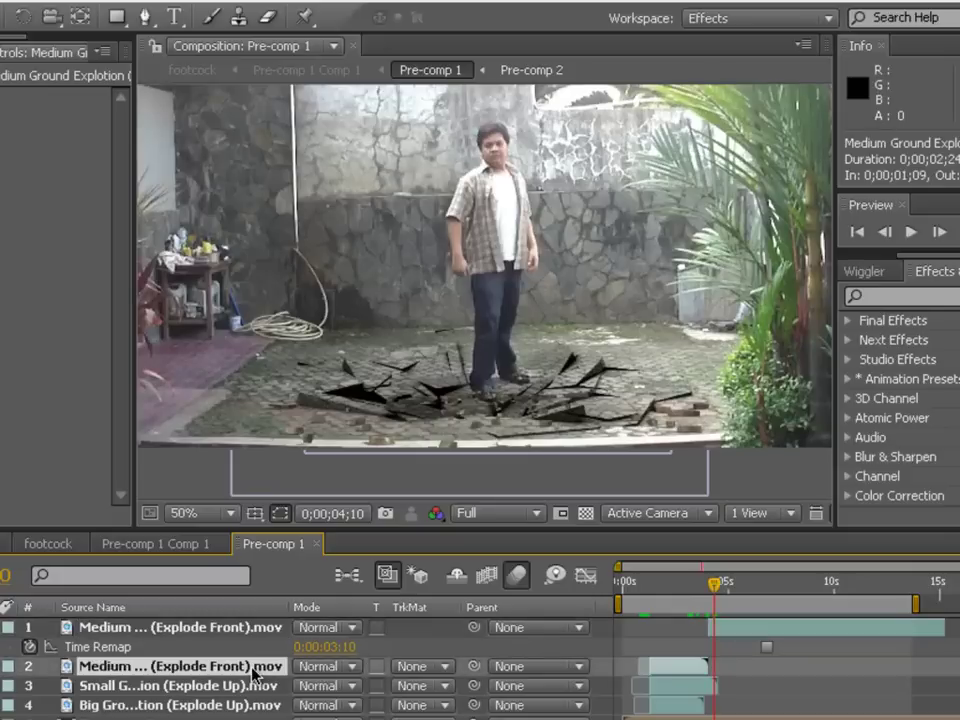
pyautogui.keyDown('ctrl'); pyautogui.click(253, 633); pyautogui.keyUp('ctrl')
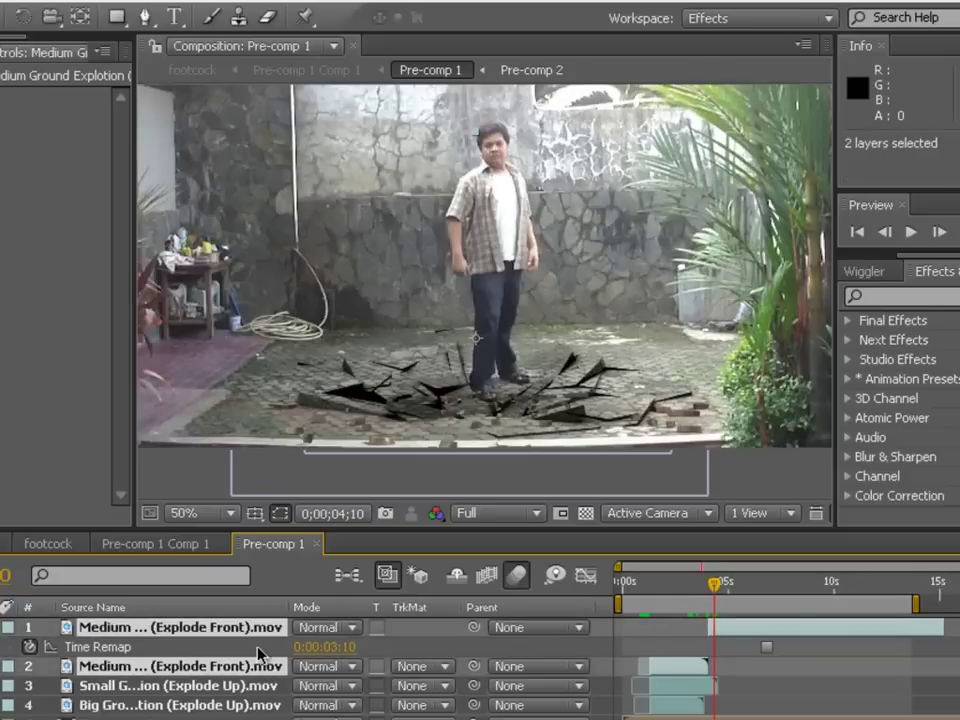
pyautogui.rightClick(238, 645)
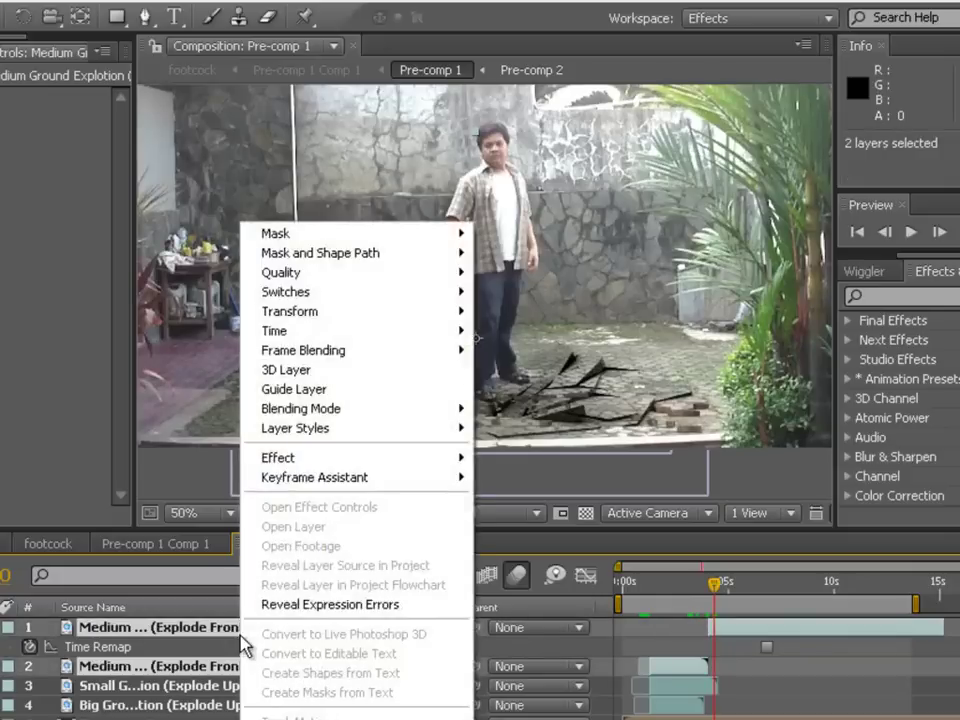
pyautogui.click(88, 4)
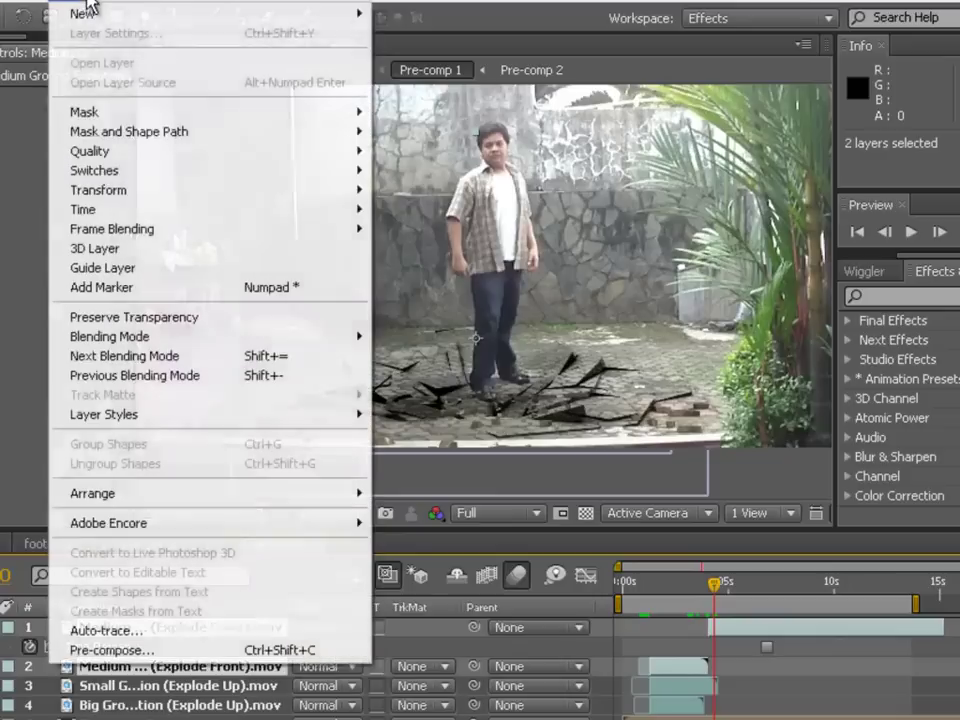
pyautogui.click(150, 650)
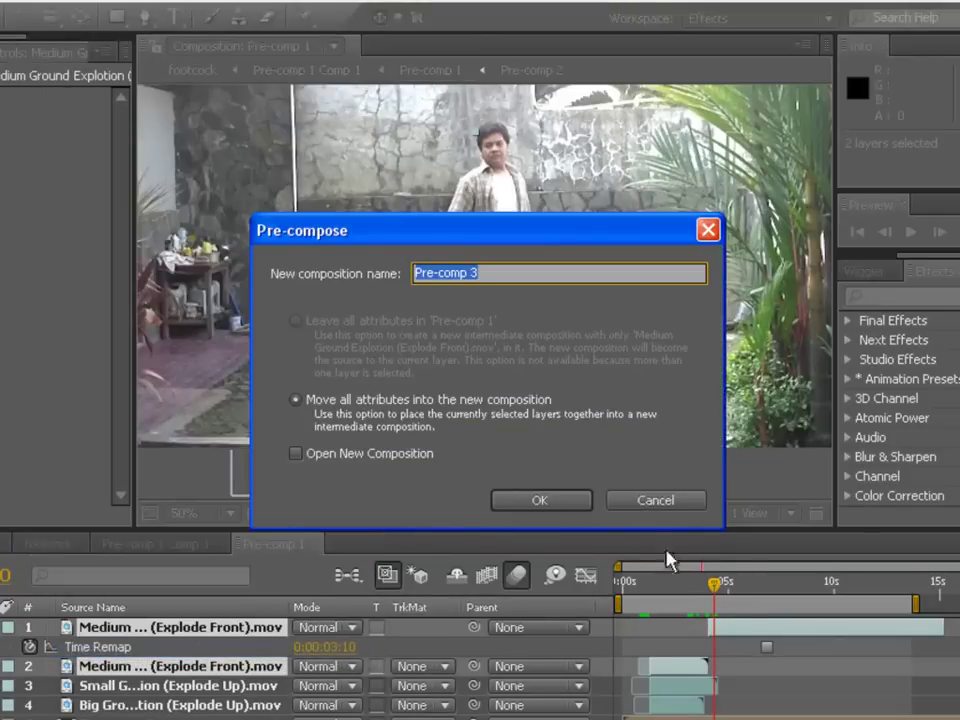
pyautogui.click(566, 505)
pyautogui.moveTo(720, 584); pyautogui.dragTo(769, 584)
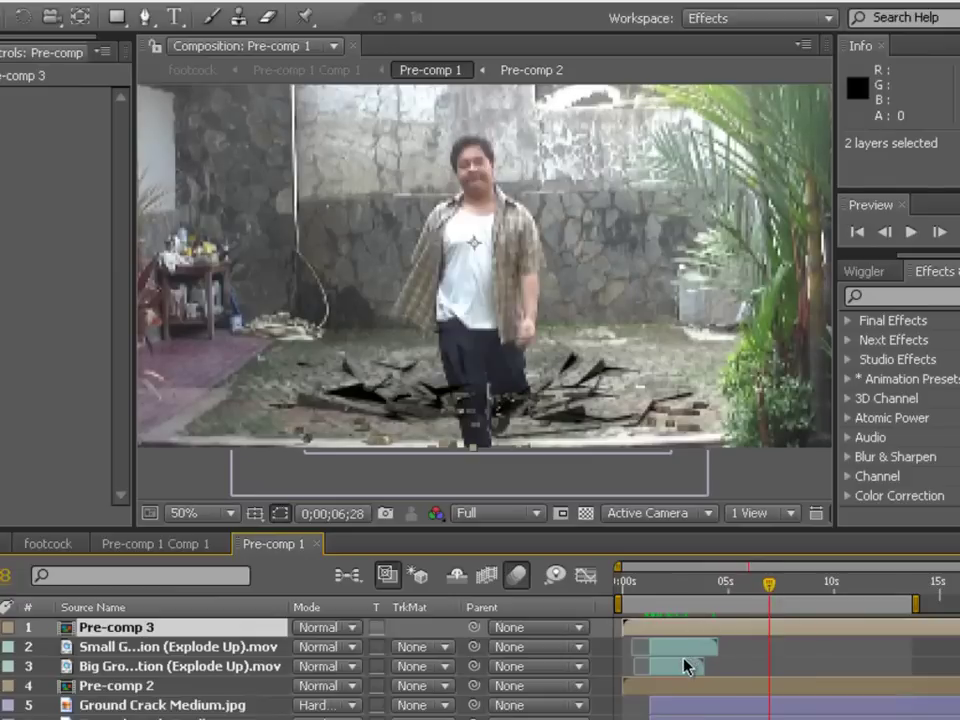
# Go to the in point of the Small Ground Explotion (Explode Up) layer and shorten the work area to end at about 4 seconds.
pyautogui.click(218, 648)
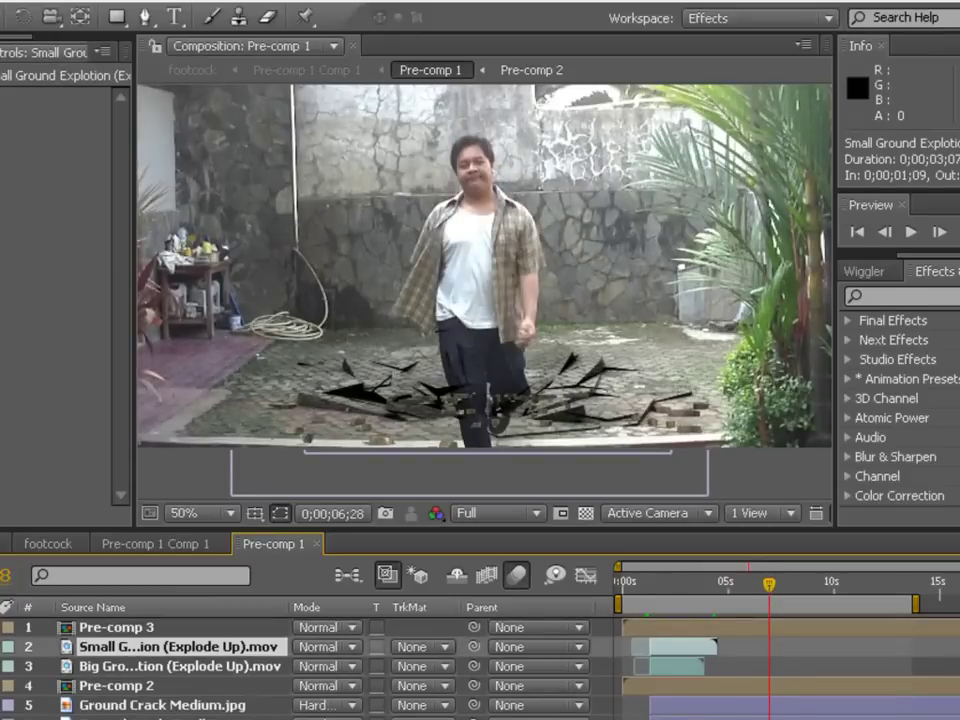
pyautogui.press('i')
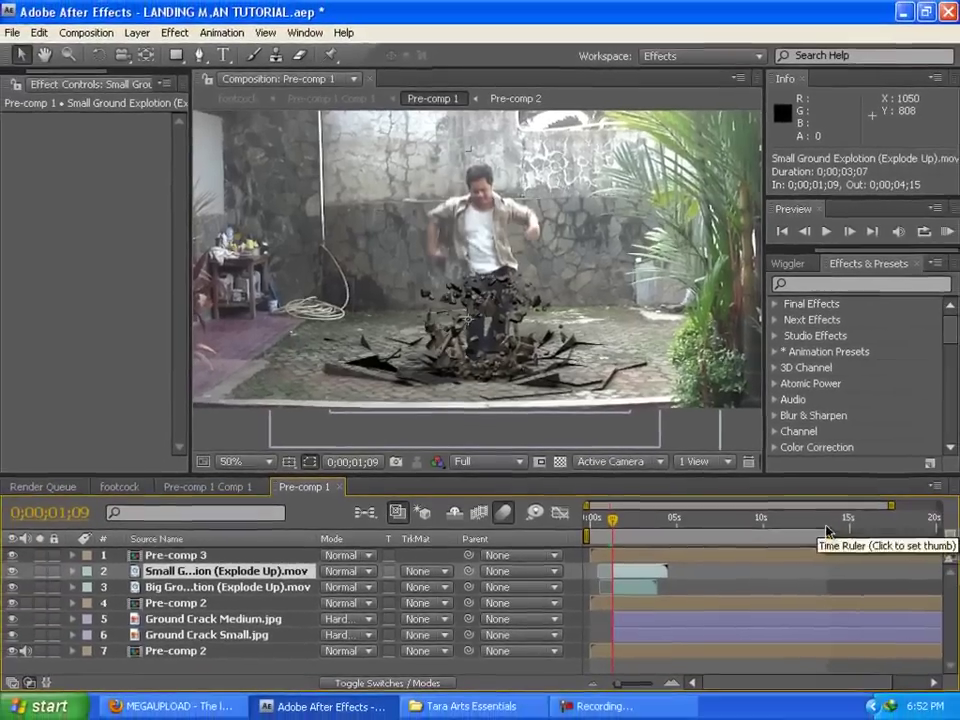
pyautogui.moveTo(916, 600); pyautogui.dragTo(726, 581)
pyautogui.moveTo(673, 524); pyautogui.dragTo(668, 524)
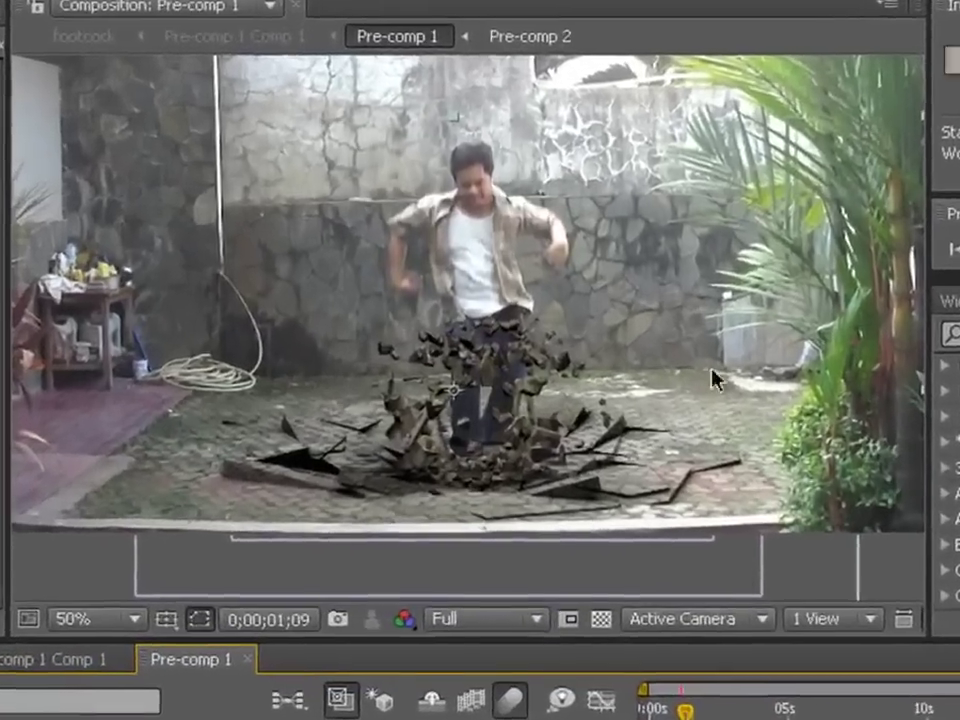
# Reduce the composition view to 25% and examine the debris burst at the landing between 0;00;01;09 and 0;00;01;25.
pyautogui.scroll(-2, 636, 236)
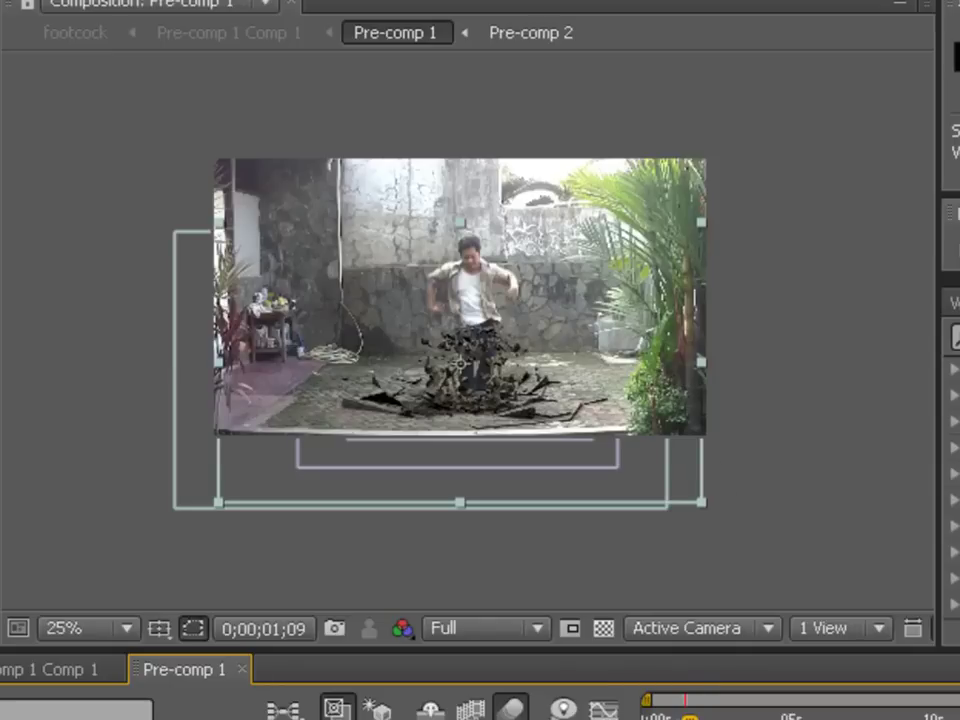
pyautogui.click(675, 716)
pyautogui.press('space')
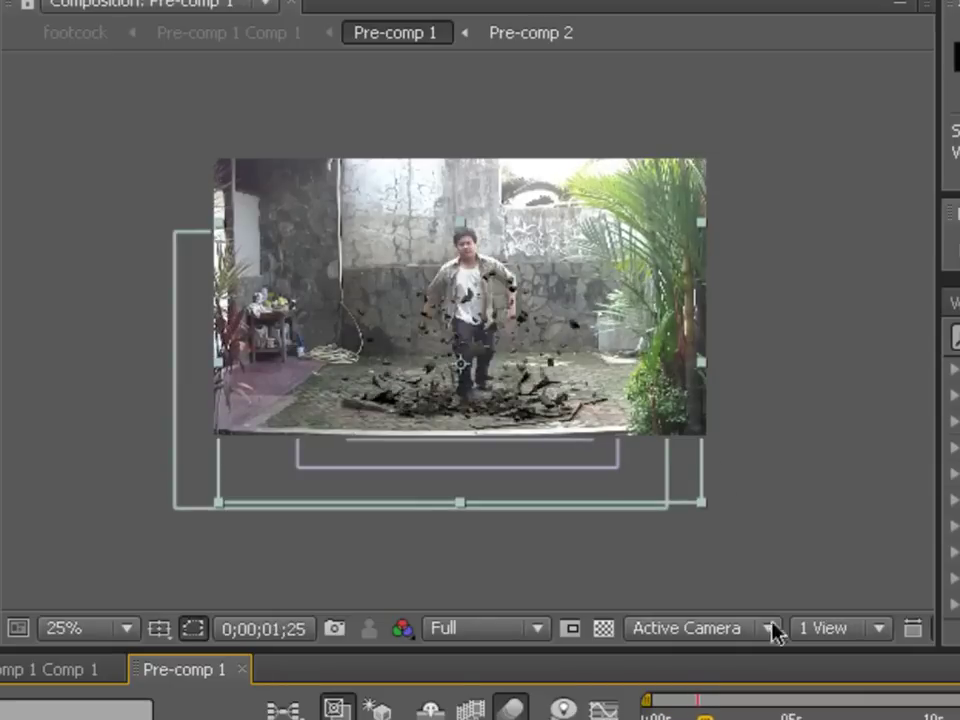
pyautogui.click(821, 476)
pyautogui.scroll(1, 821, 476)
pyautogui.scroll(-1, 821, 476)
pyautogui.press('space')
pyautogui.moveTo(713, 421); pyautogui.dragTo(724, 459)
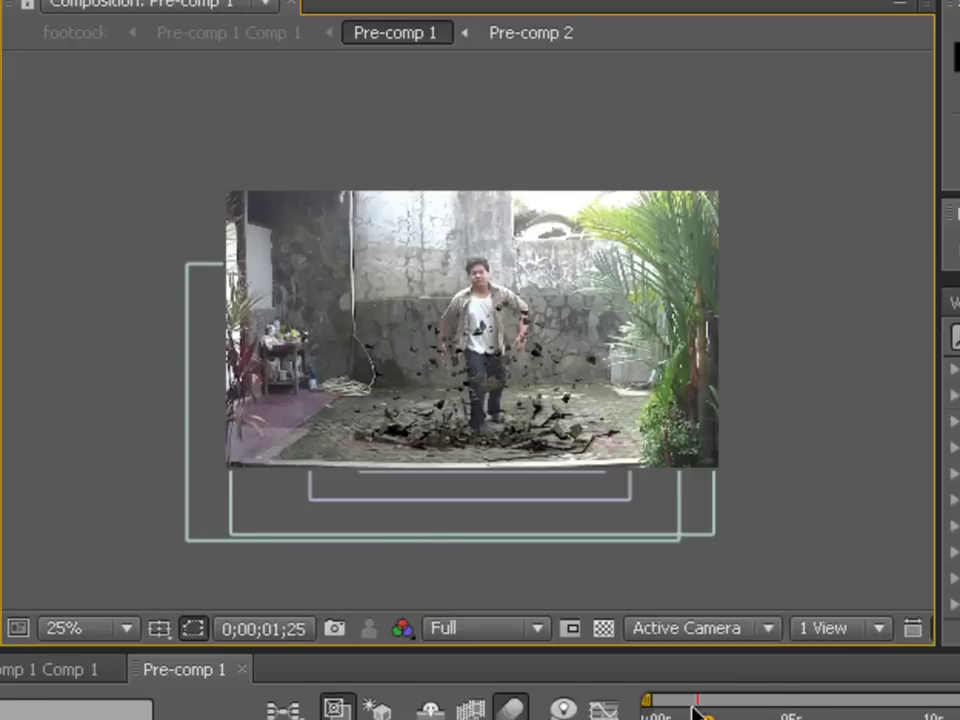
pyautogui.moveTo(692, 705)
pyautogui.mouseDown()
pyautogui.moveTo(682, 705)
pyautogui.moveTo(707, 716)
pyautogui.moveTo(769, 716)
pyautogui.moveTo(689, 716)
pyautogui.mouseUp()
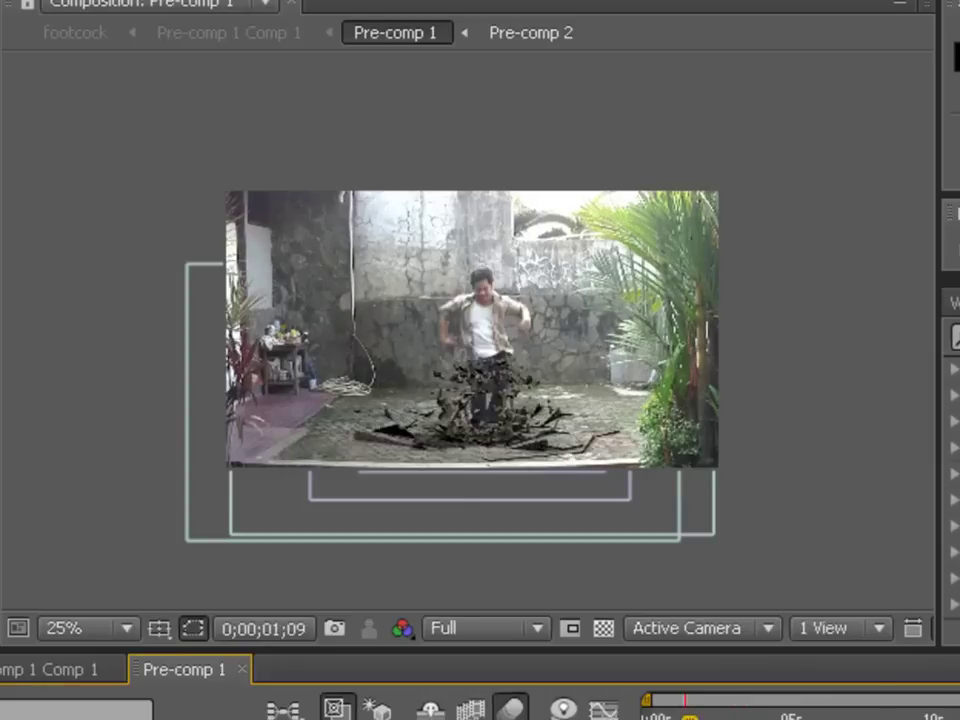